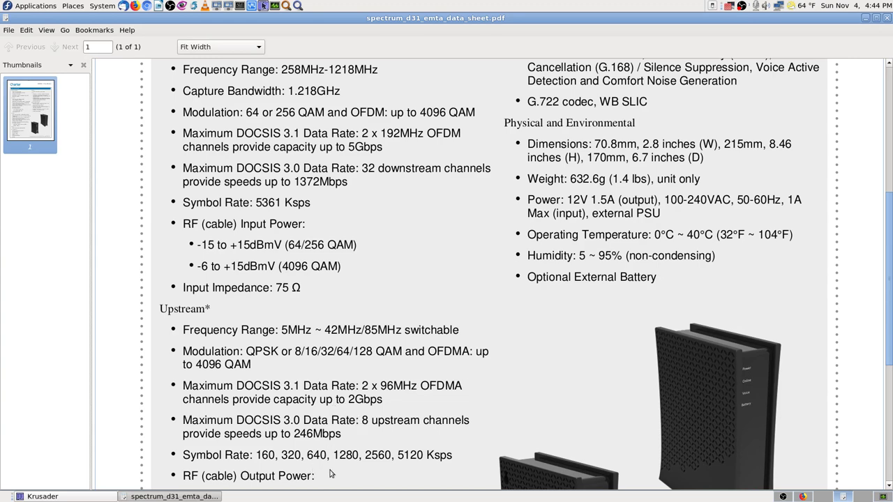
- Read through the spectrum_d31 Charter DOCSIS 3.1 datasheet, then bring Krusader to the front
scroll(331, 473, down, 1)
scroll(369, 452, down, 1)
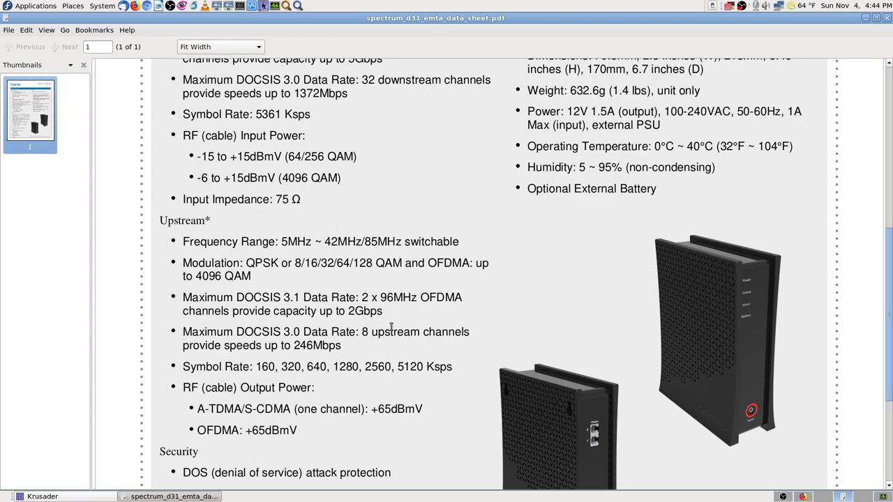
scroll(410, 345, down, 4)
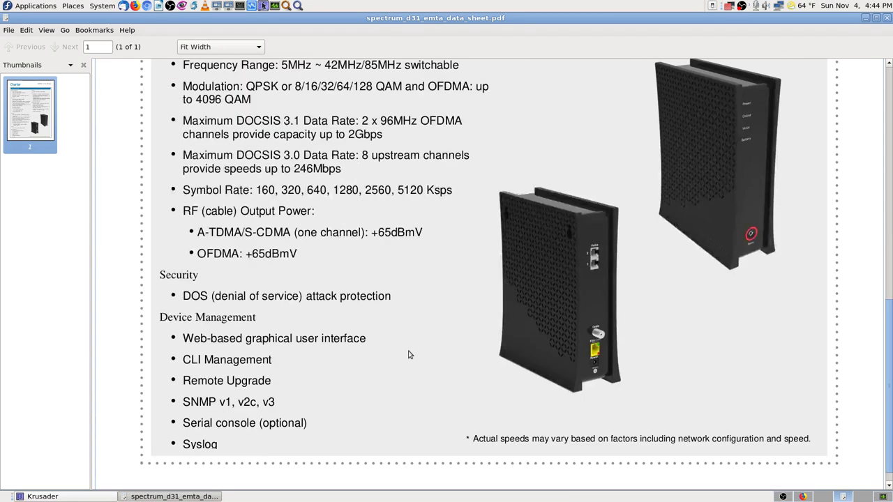
scroll(409, 355, up, 13)
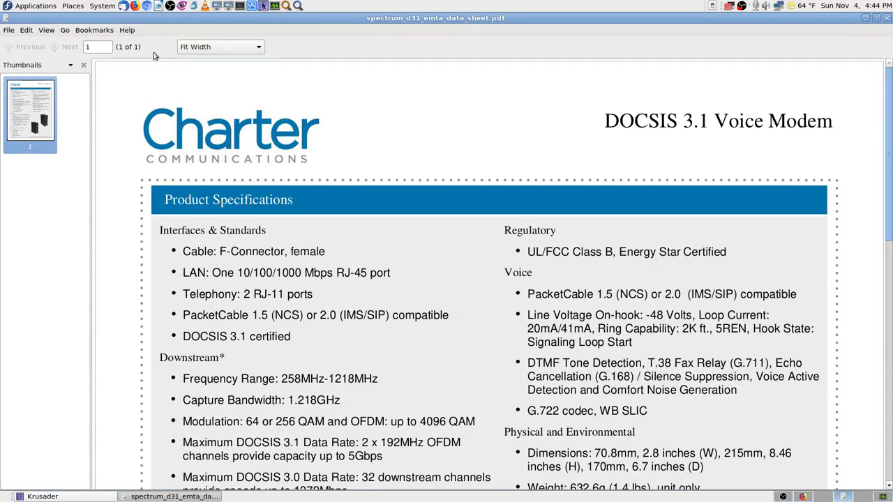
click(49, 498)
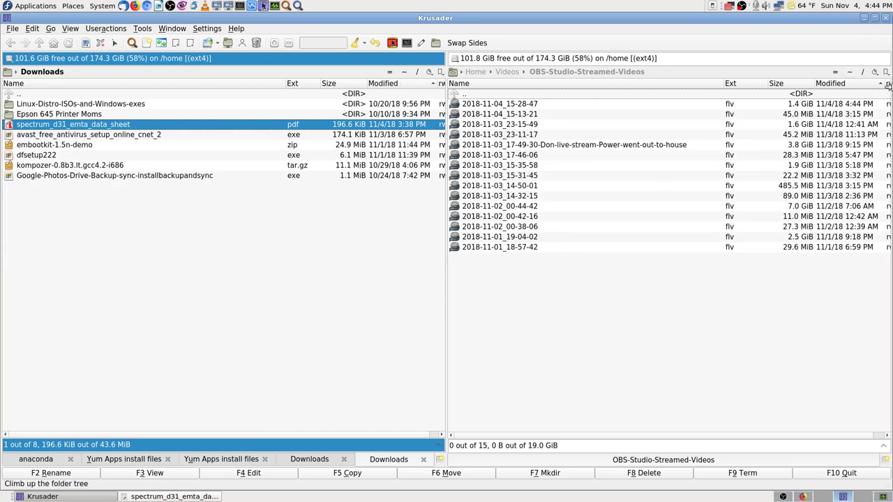
- Navigate the right panel from Home into Documents, then the Charter Spectrum ISP info folder
click(849, 74)
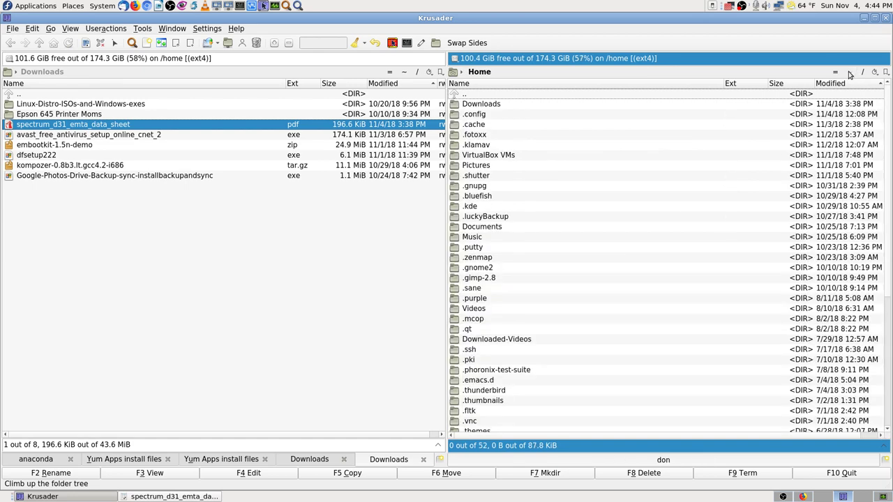
text(doc)
key(Return)
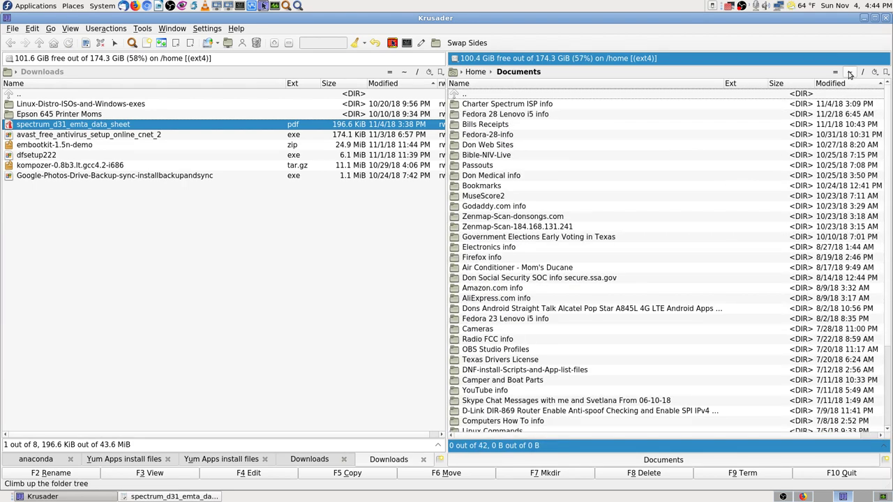
text(chart)
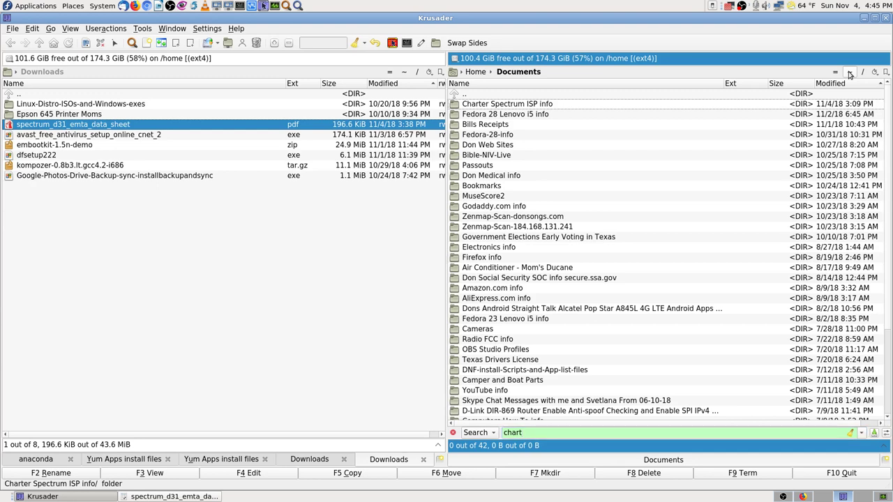
key(BackSpace)
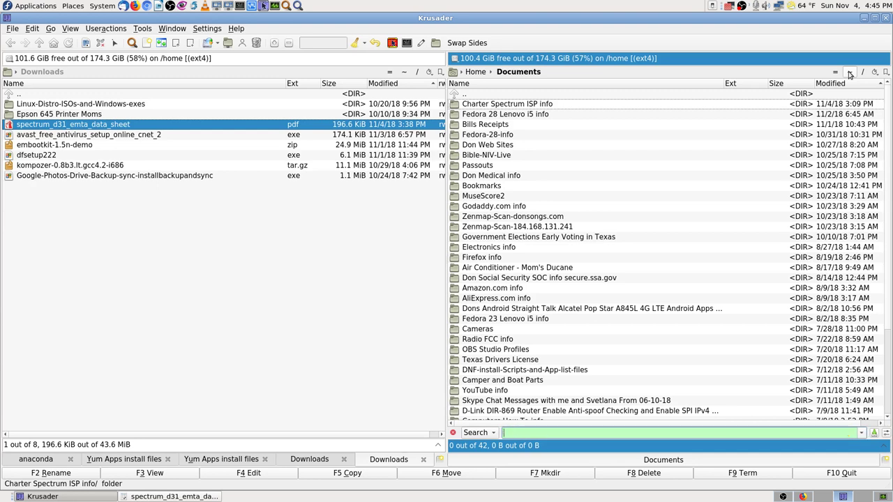
text(moto)
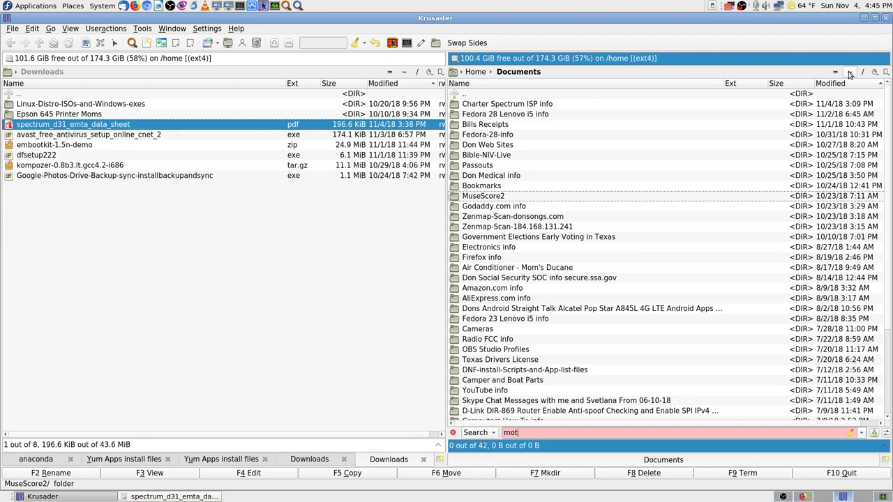
key(BackSpace)
key(BackSpace)
key(BackSpace)
key(Up)
key(Up)
key(Up)
key(Up)
key(Up)
key(Up)
key(Up)
key(Up)
key(Up)
key(Up)
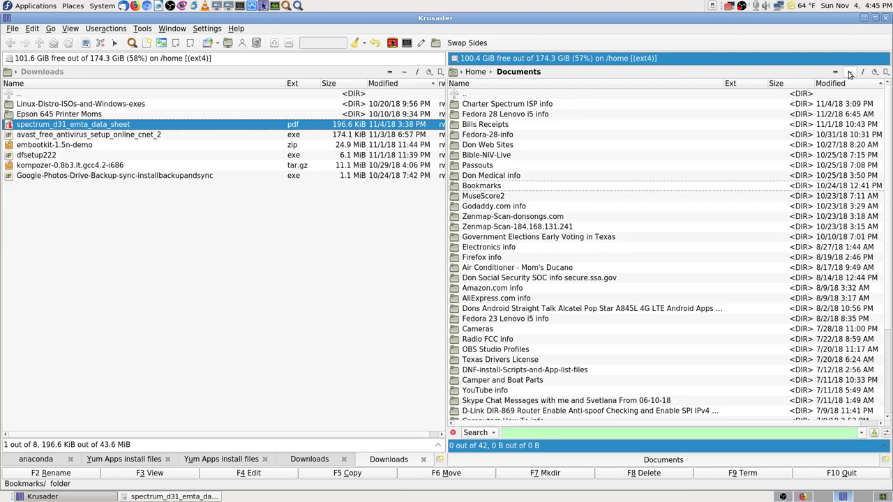
key(Down)
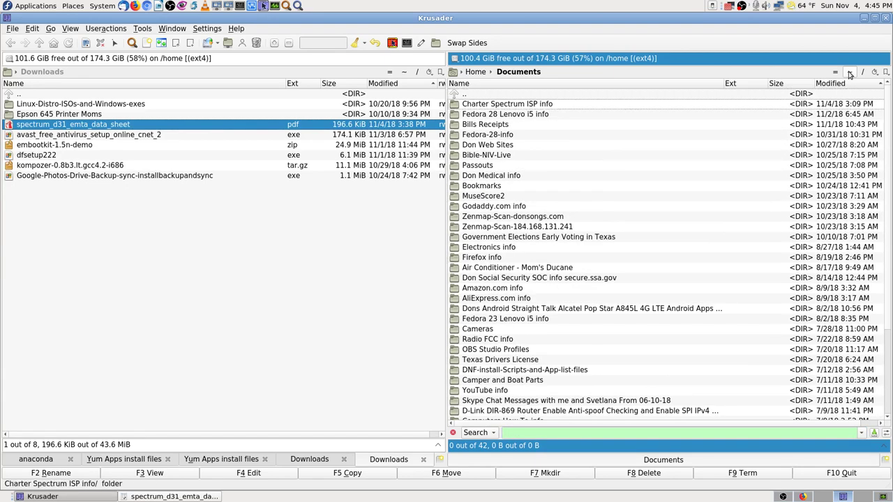
key(Return)
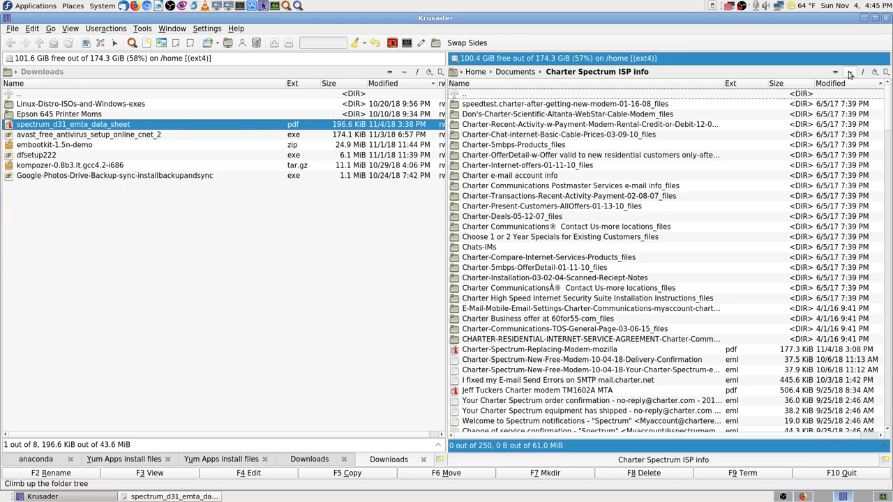
- Open the Cable-Modem-Arris-TM1602 datasheet PDF
text(m)
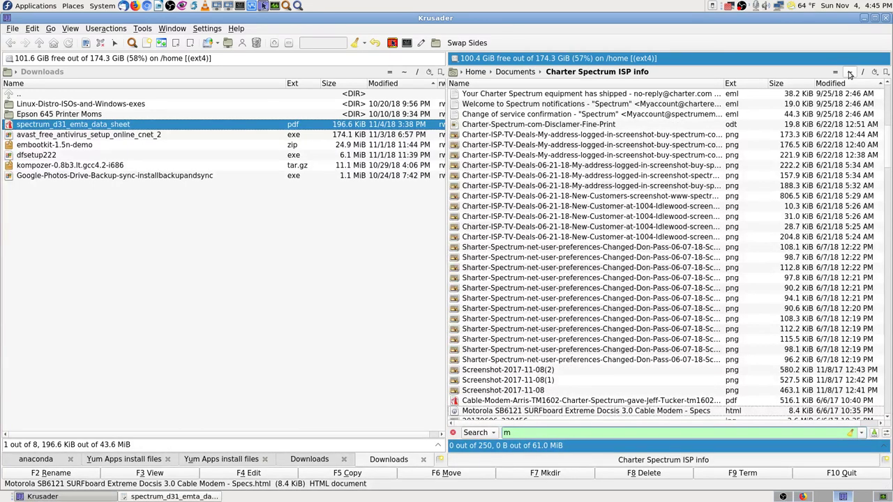
scroll(579, 308, down, 3)
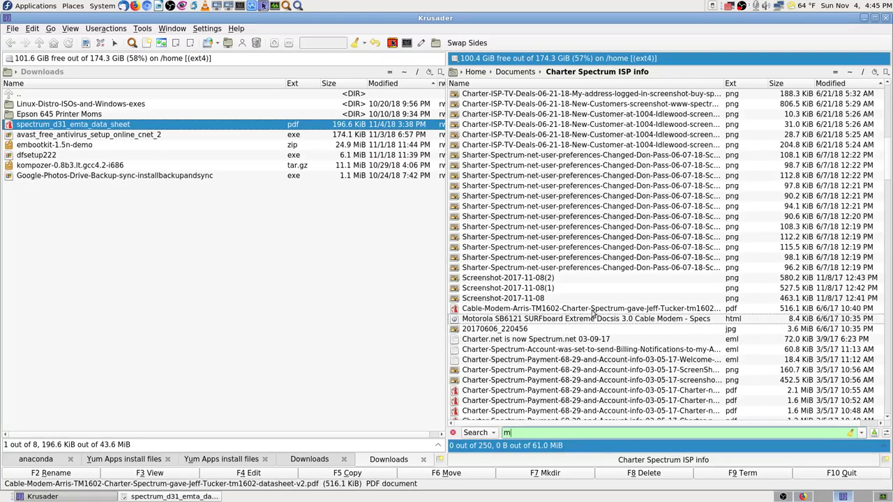
click(565, 309)
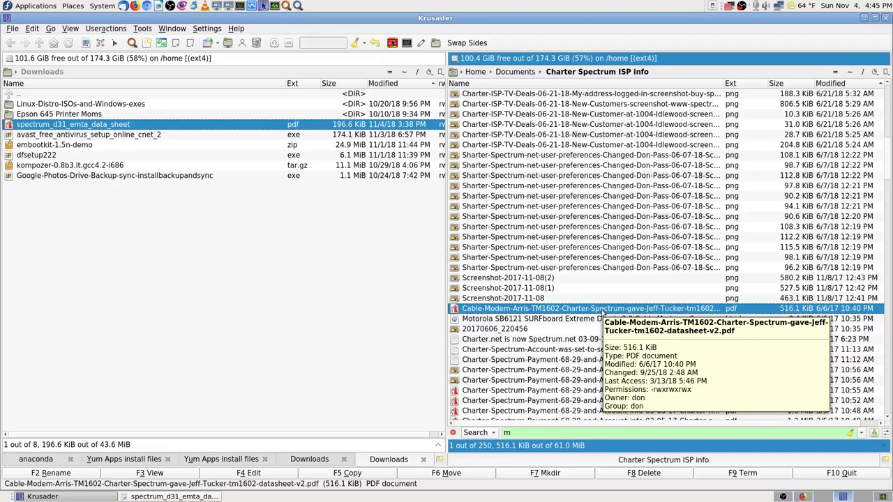
double_click(601, 310)
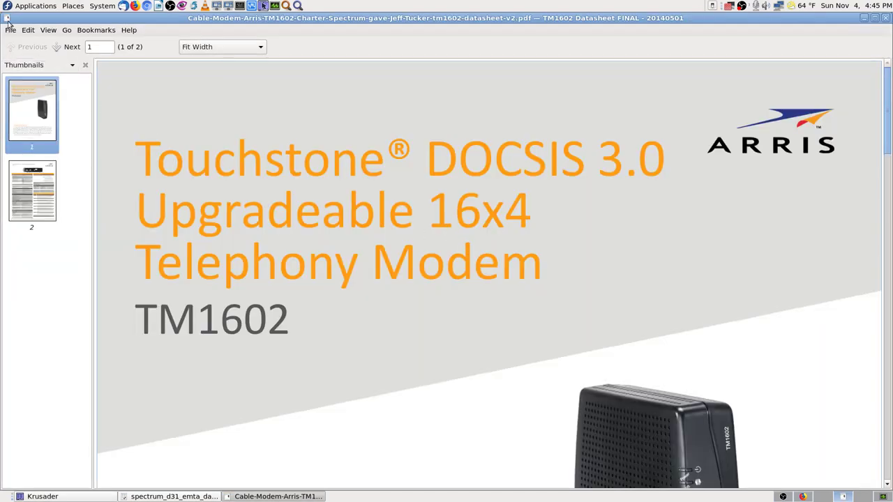
- Move both the Arris TM1602 and Charter d31 datasheet windows to another workspace
click(7, 19)
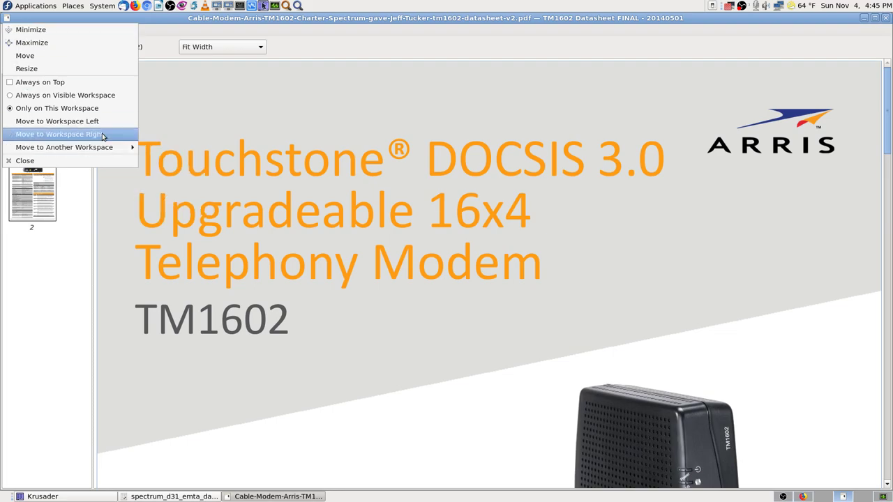
click(60, 134)
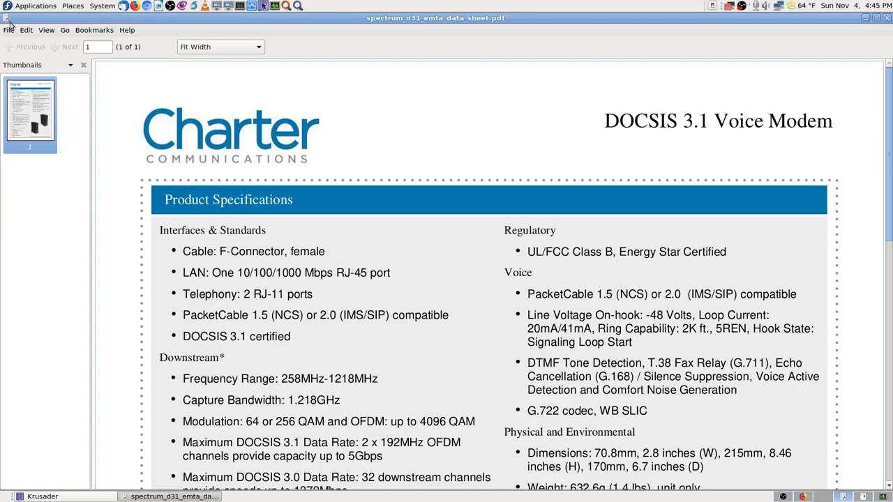
click(7, 19)
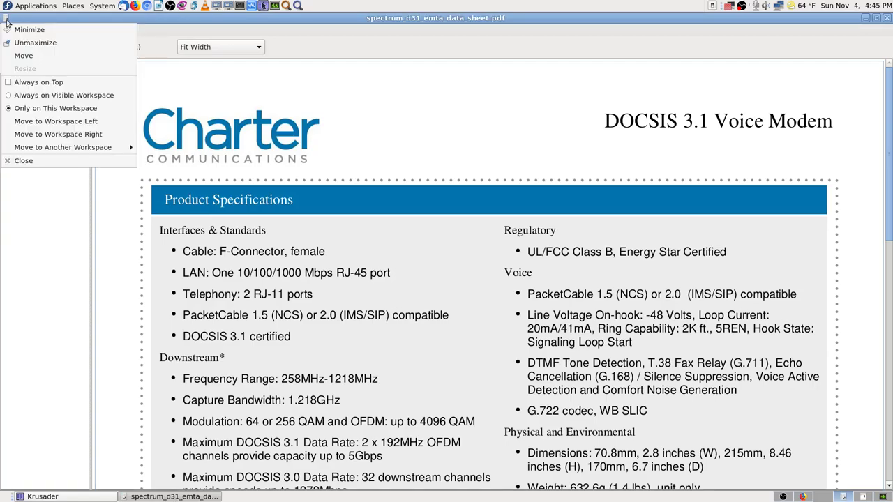
click(98, 123)
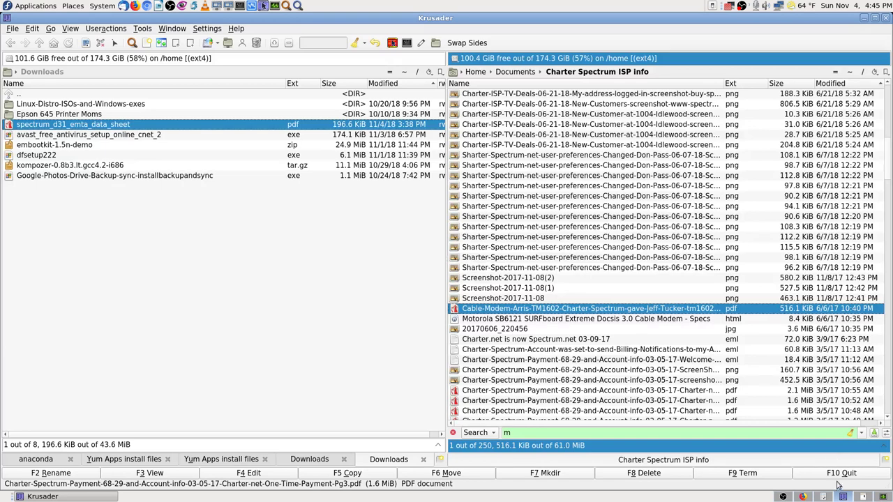
- Rename the spectrum_d31_emta_data_sheet PDF with the prefix 'Charter-Spectrum-Cable-Modem-new-2018-'
click(138, 129)
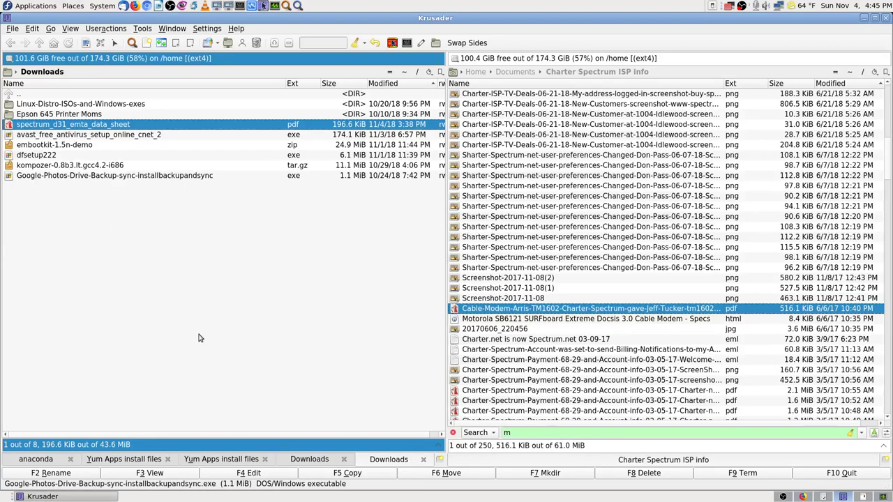
click(90, 473)
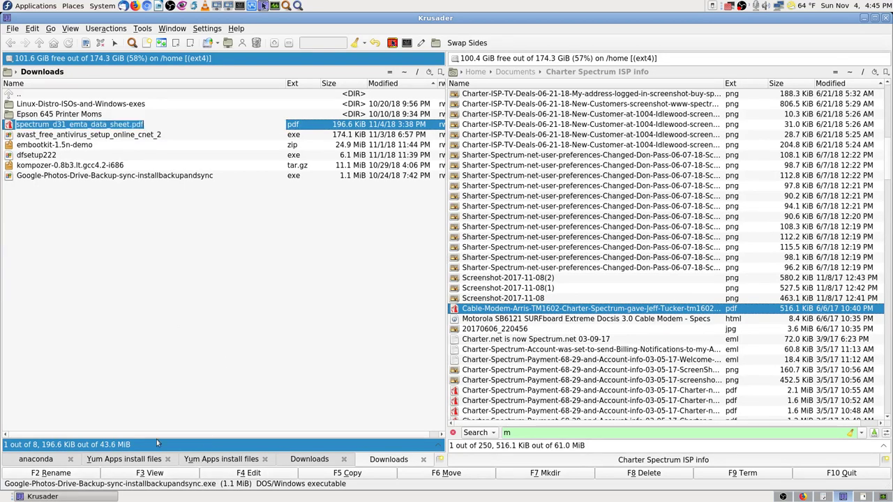
key(End)
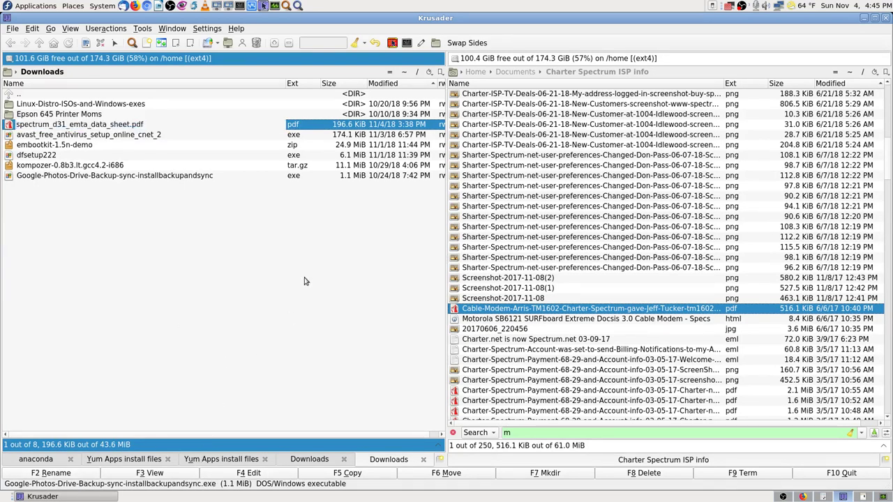
key(Home)
text(C)
key(BackSpace)
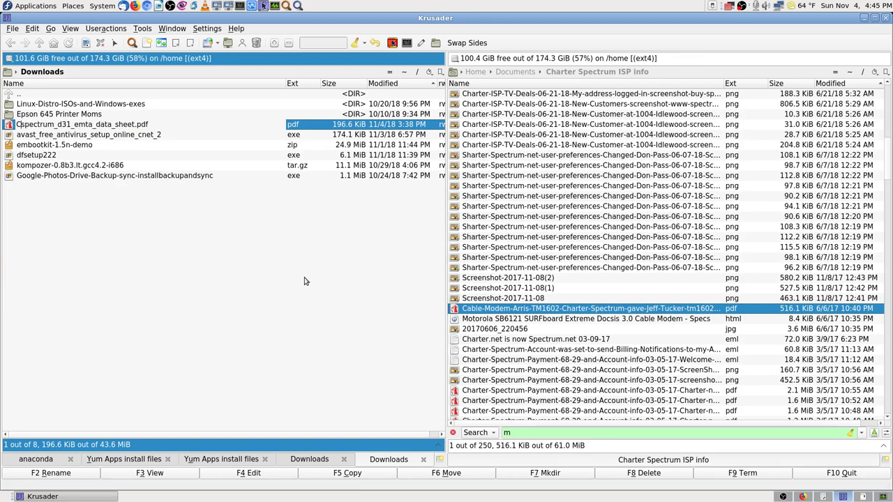
text(harter-Spe)
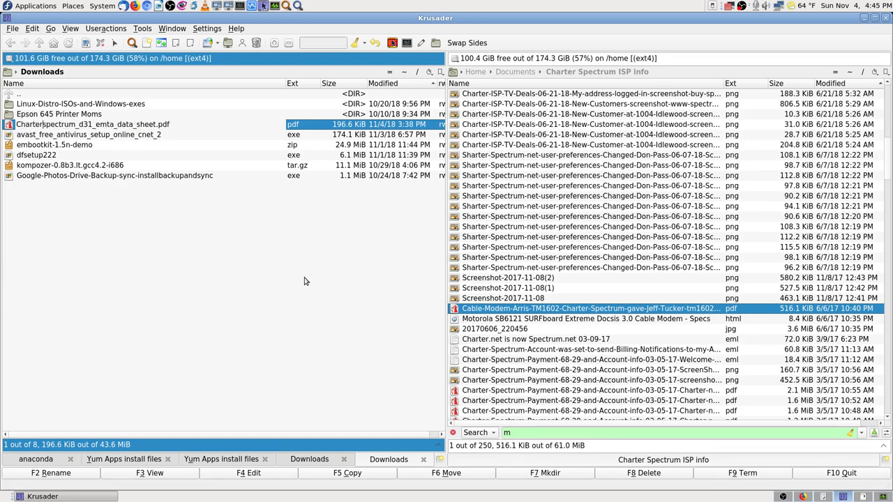
text(ctrum-)
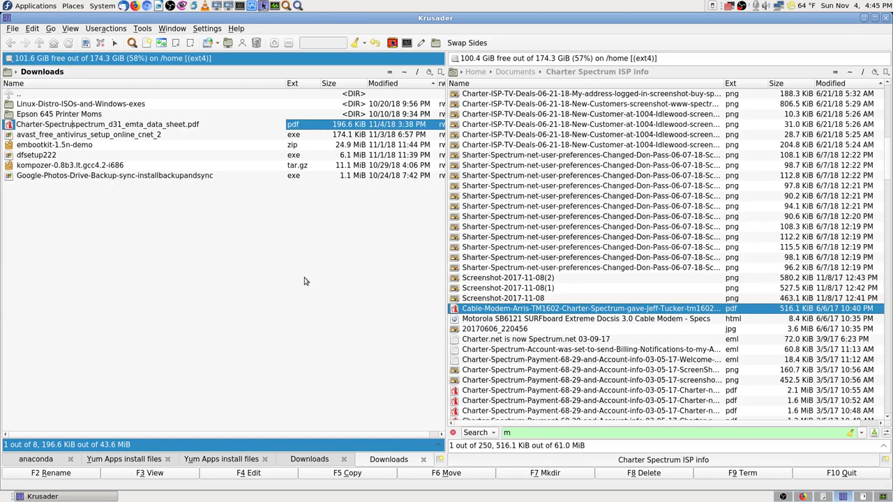
text(N)
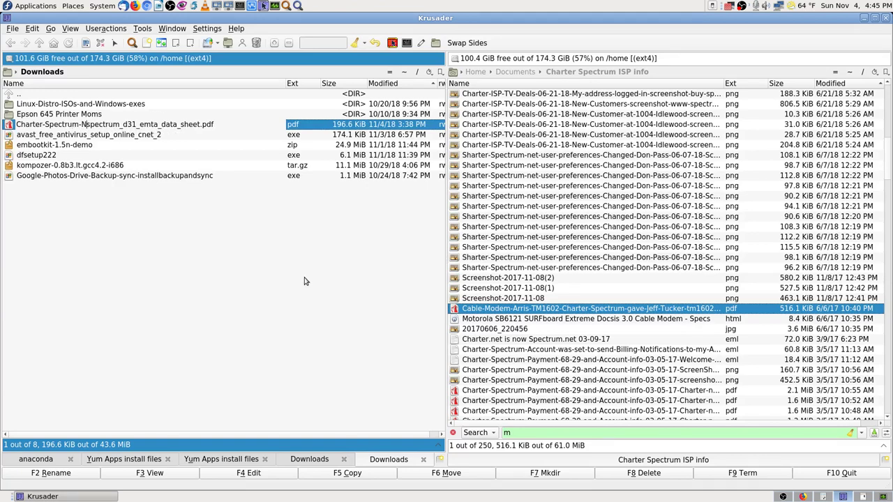
key(BackSpace)
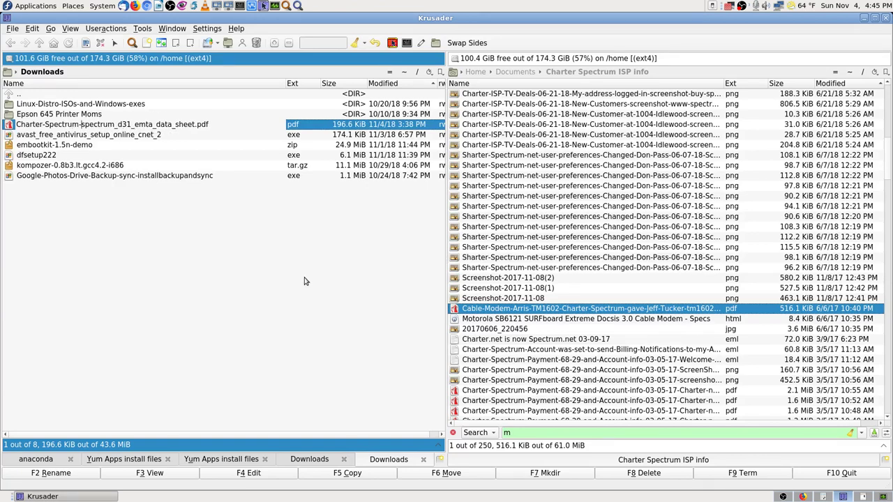
text(Cable)
text(-Modem)
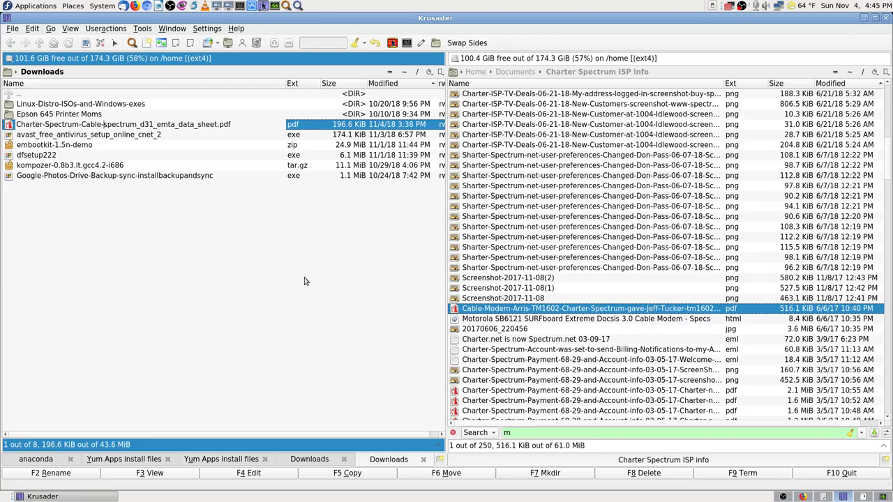
text(-)
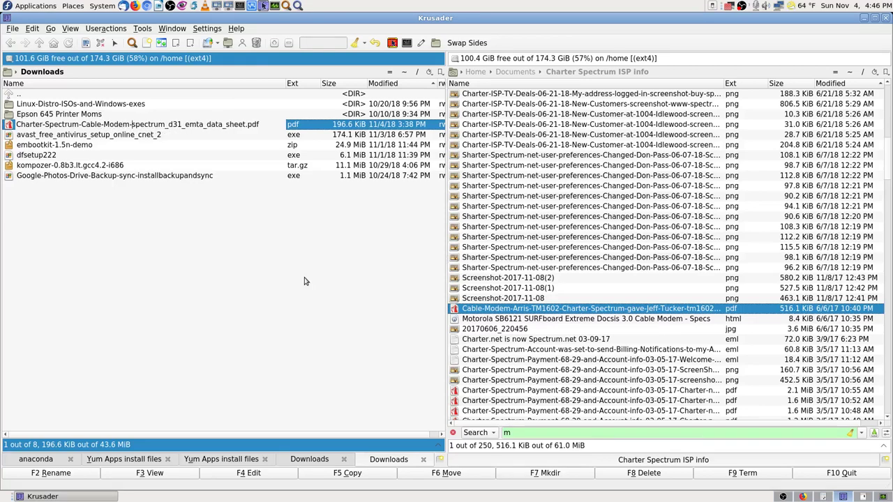
text(new-2)
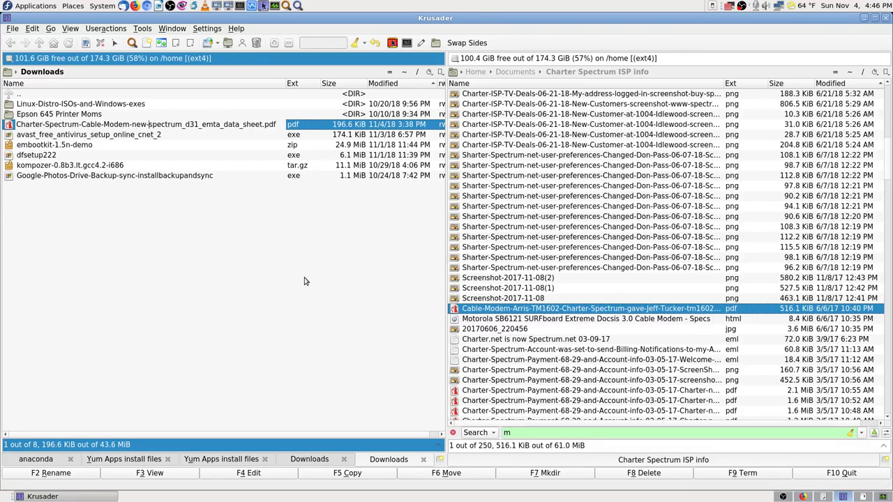
text(018-)
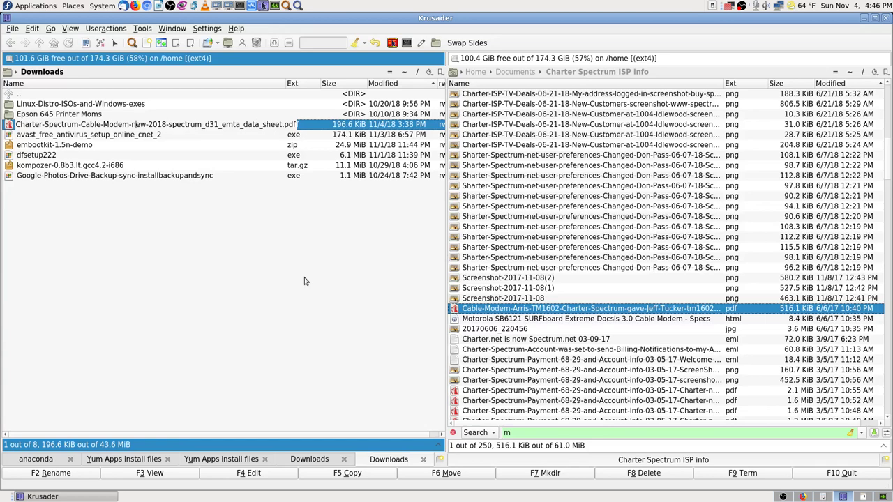
key(Escape)
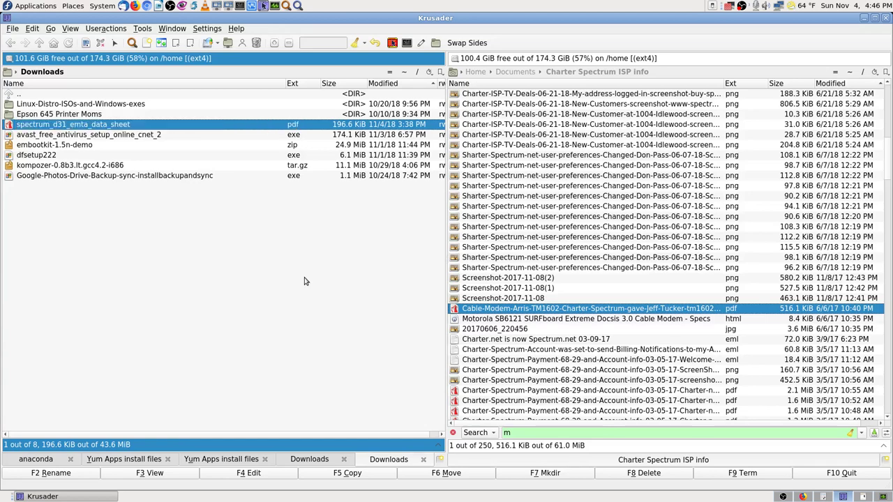
- Move the renamed PDF into Charter Spectrum ISP info and open it
click(186, 128)
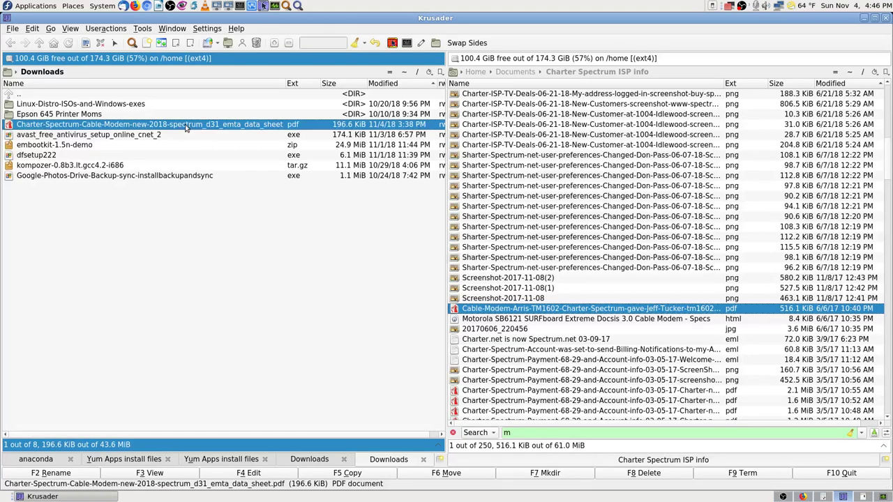
click(465, 478)
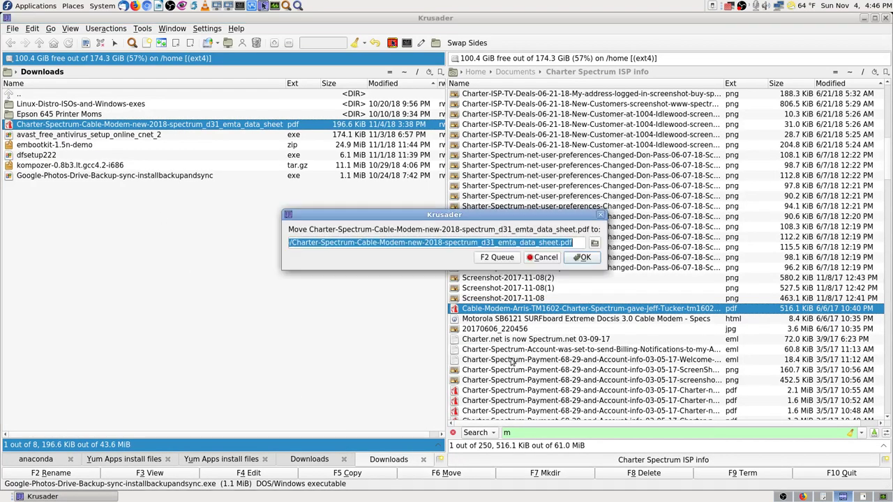
click(581, 257)
double_click(590, 300)
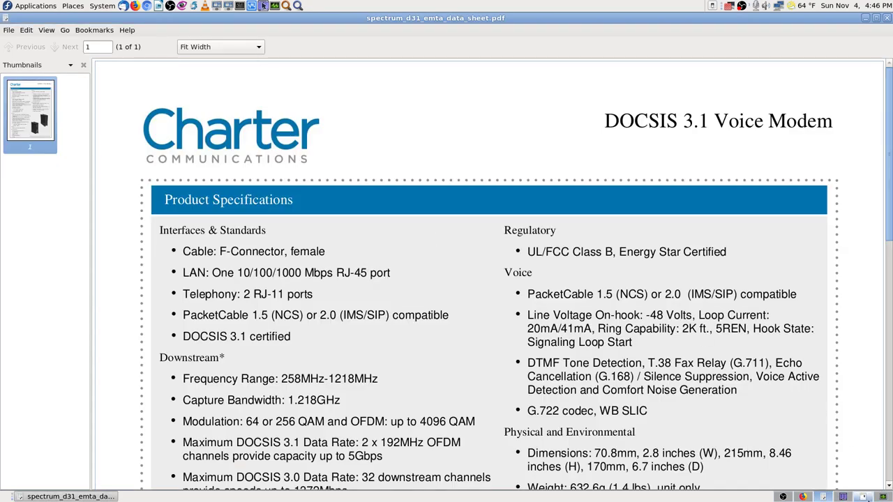
- Switch to the Arris TM1602 datasheet and read down to the page 2 general specifications
click(865, 494)
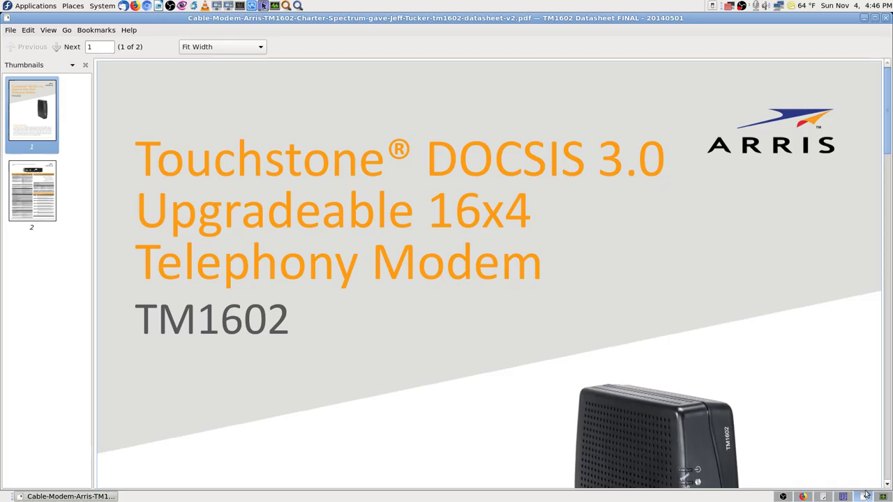
click(804, 497)
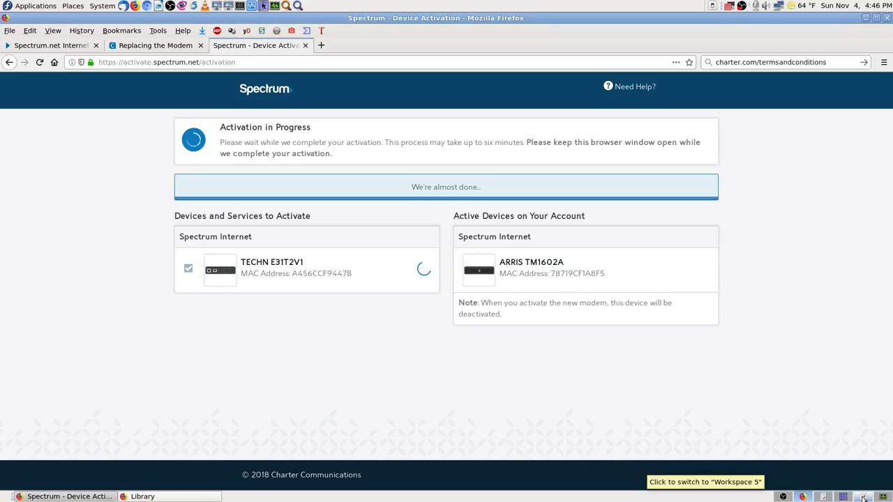
click(863, 497)
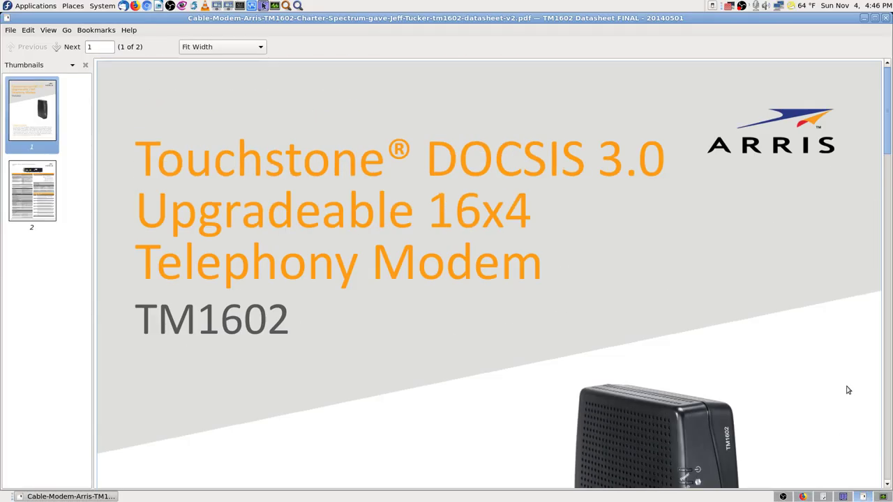
scroll(724, 261, down, 5)
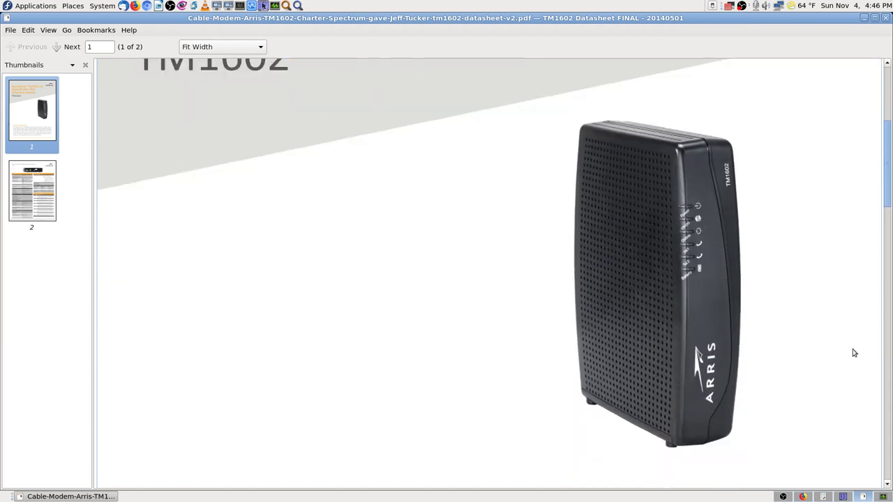
scroll(854, 350, up, 3)
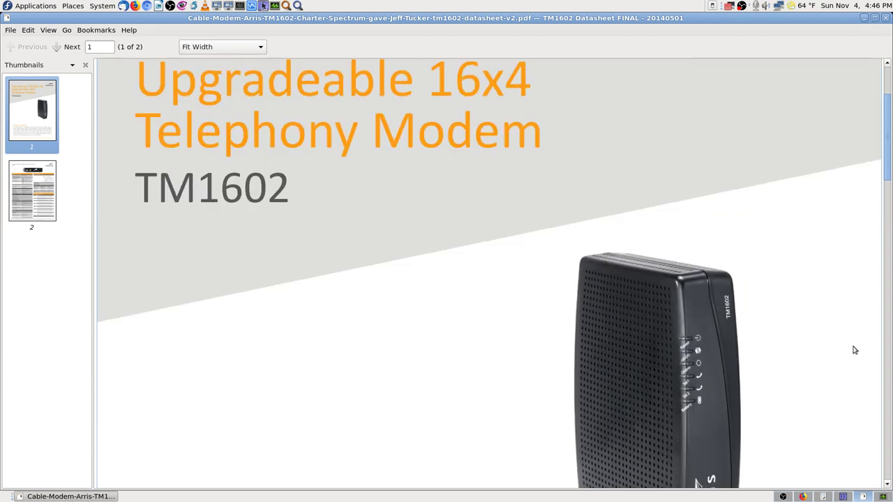
scroll(855, 349, up, 3)
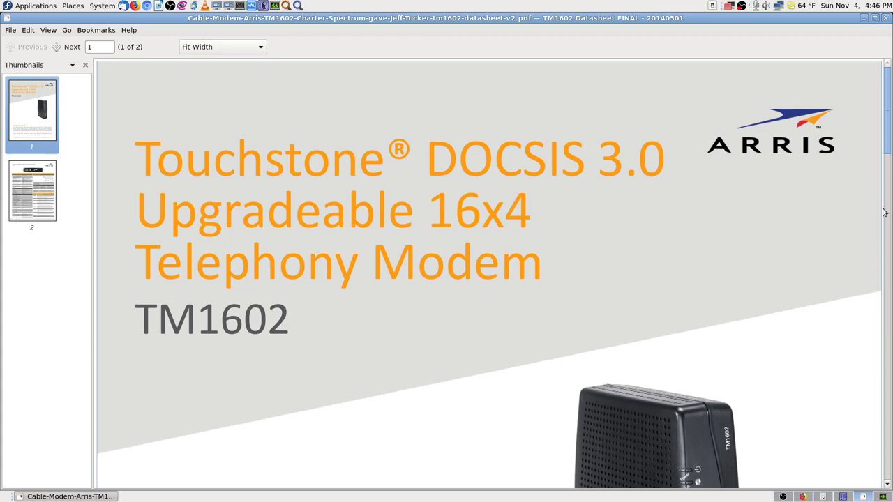
drag(889, 144, 888, 346)
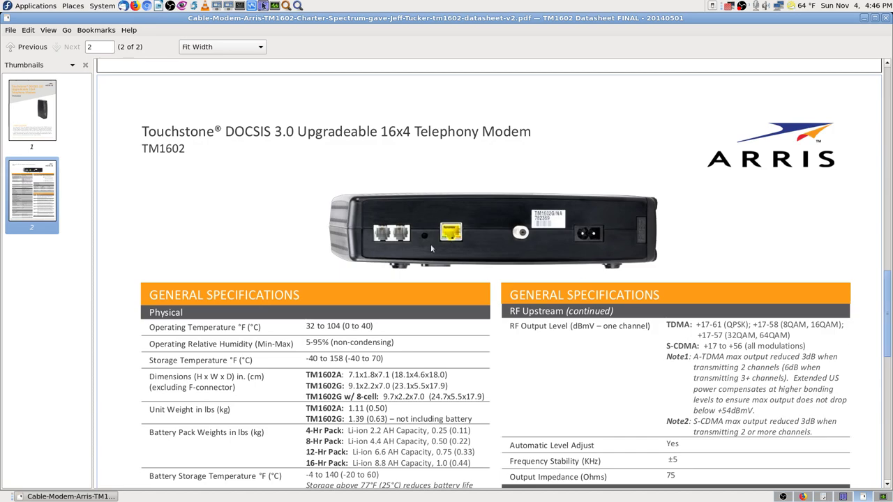
- Close the Arris datasheet viewer and select the Motorola SB6121 specs file in Krusader
drag(888, 330, 888, 56)
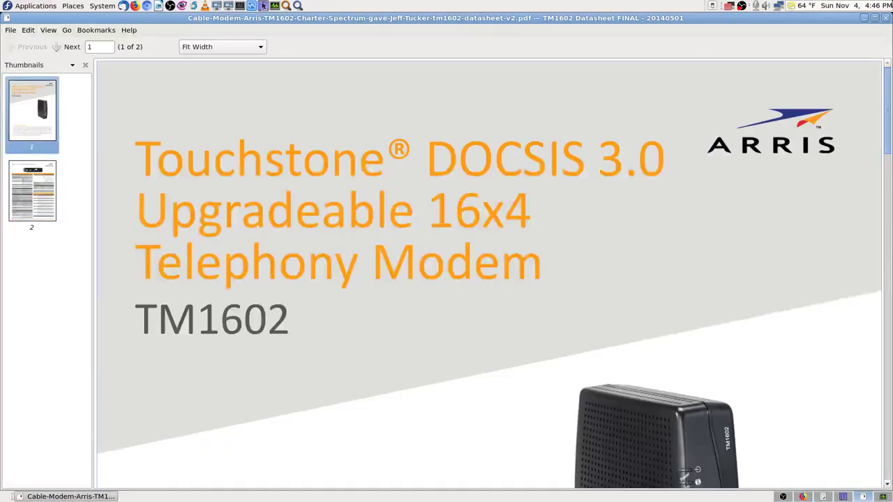
click(885, 17)
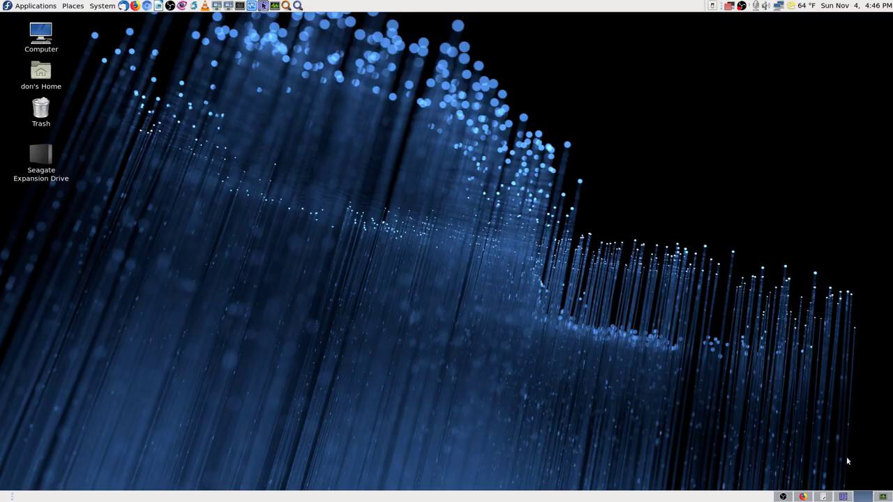
click(843, 497)
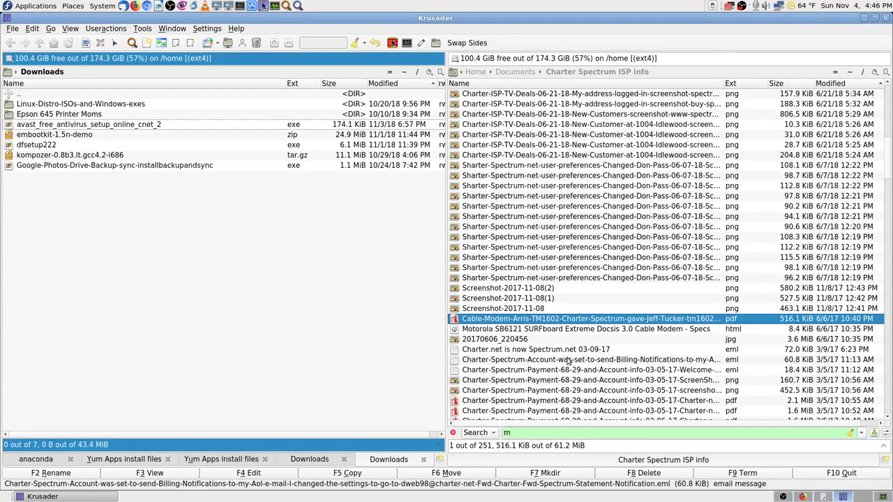
click(498, 329)
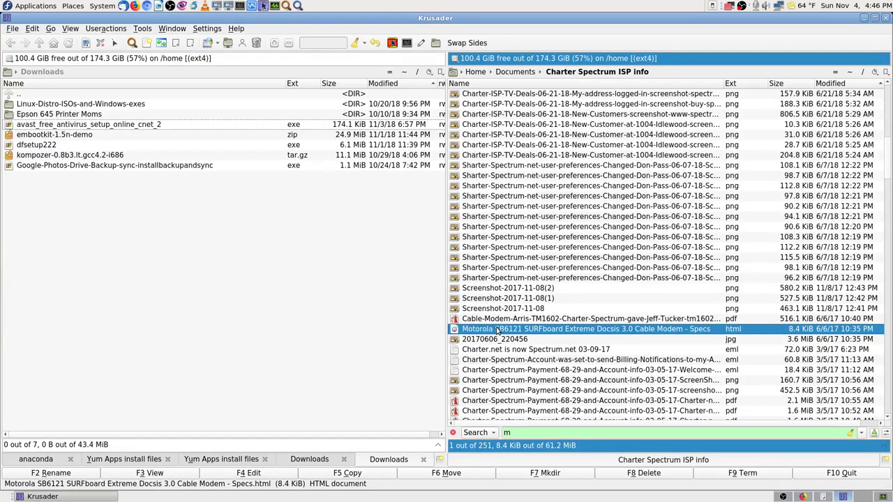
- Inspect the Motorola SB6121 specs file name in Properties without changing it, then check User Actions
right_click(513, 333)
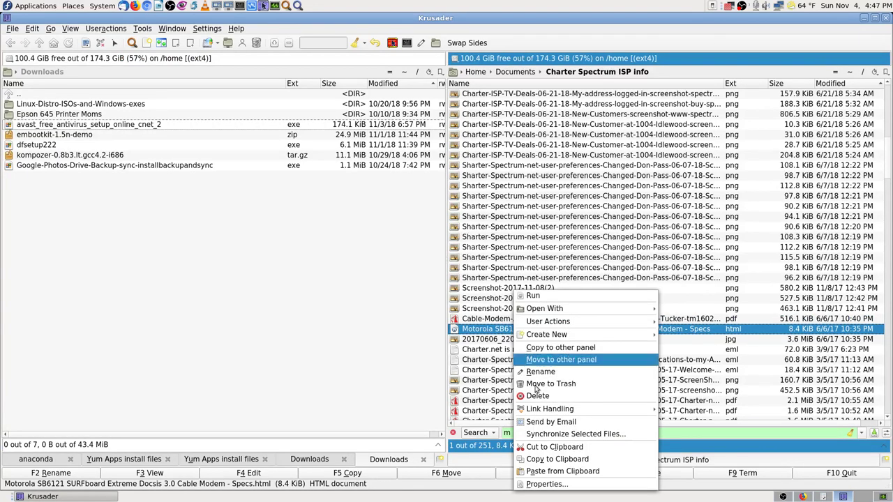
click(549, 484)
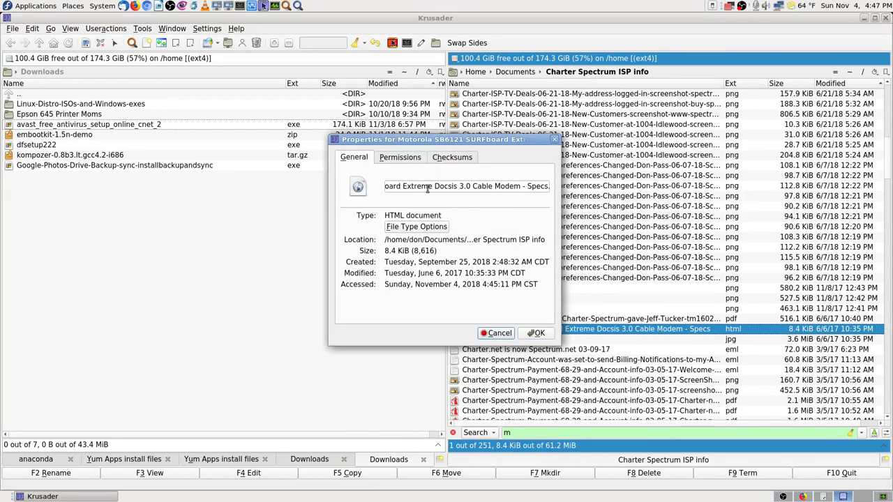
click(419, 185)
key(Left)
key(Left)
key(Left)
key(Left)
key(Left)
key(Left)
key(Left)
key(Left)
key(Left)
key(Left)
key(Left)
key(Left)
key(Left)
key(Left)
key(Left)
key(Left)
key(Left)
key(Left)
key(Left)
key(Left)
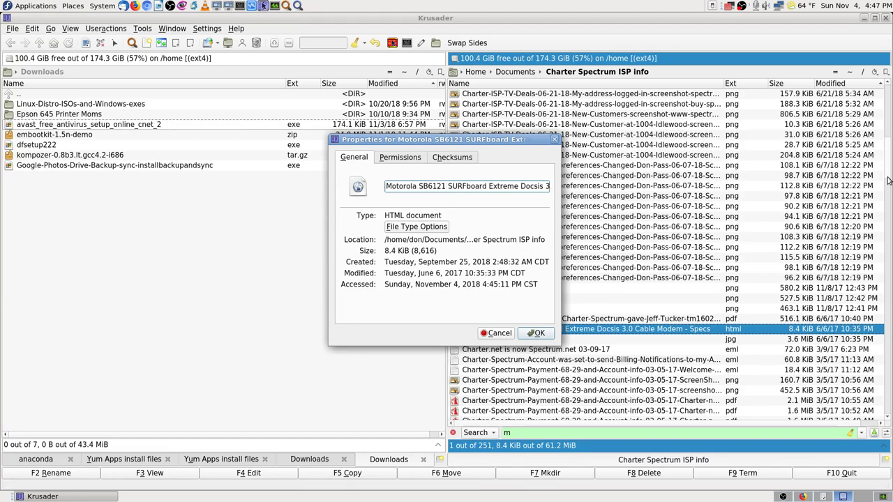
key(shift+Left)
key(shift+Left)
key(shift+Left)
key(Right)
key(ctrl+shift+Left)
key(ctrl+shift+Left)
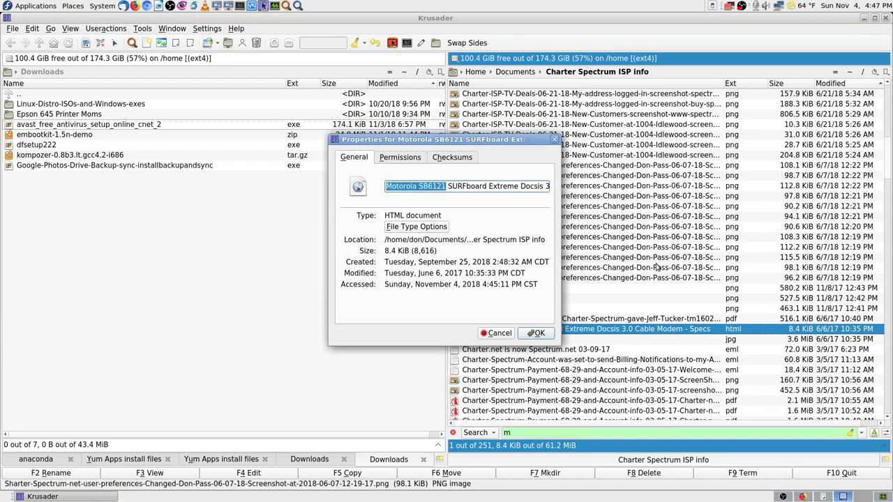
click(528, 334)
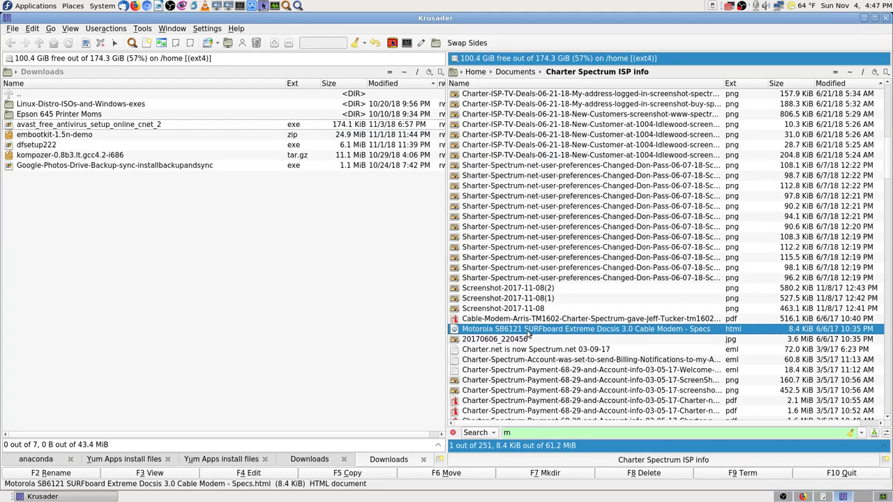
right_click(528, 334)
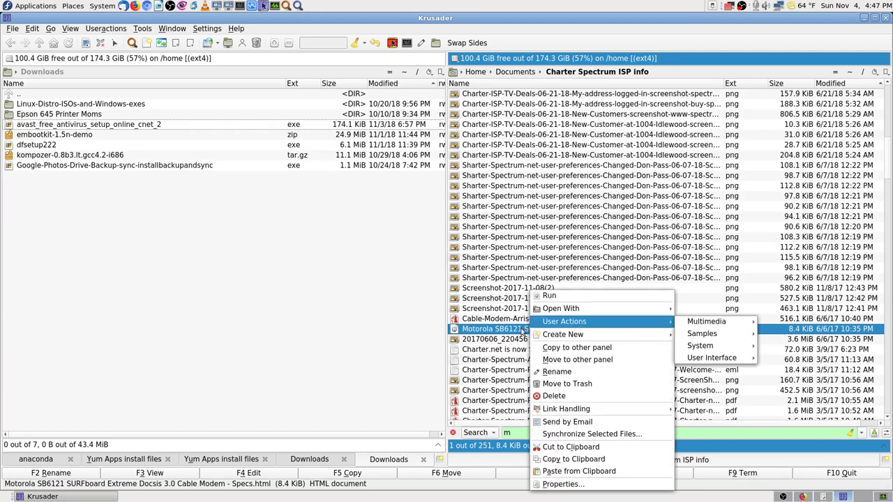
click(520, 333)
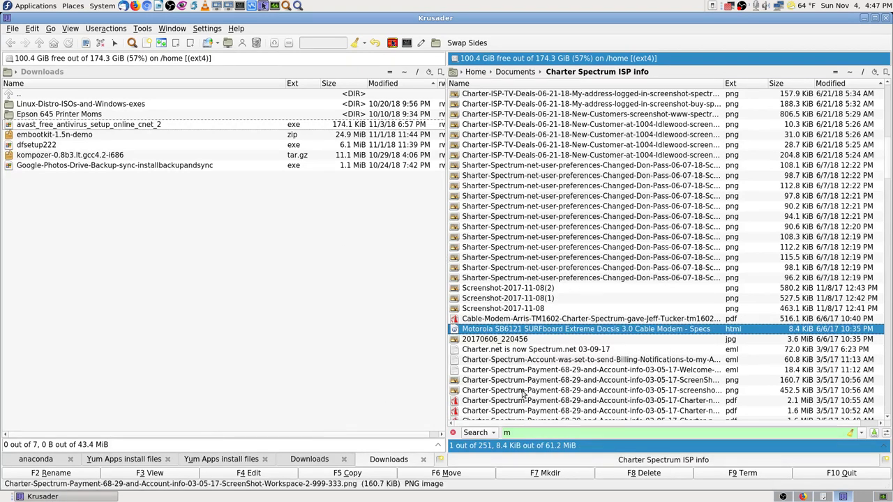
- Reload Internet Service & Equipment in Firefox and expand the modem card showing Spectrum E31U2V1
click(811, 498)
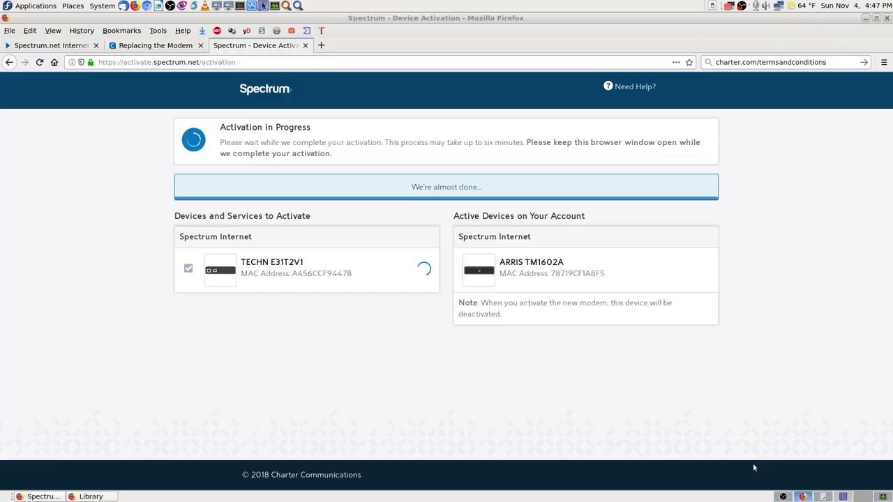
click(66, 45)
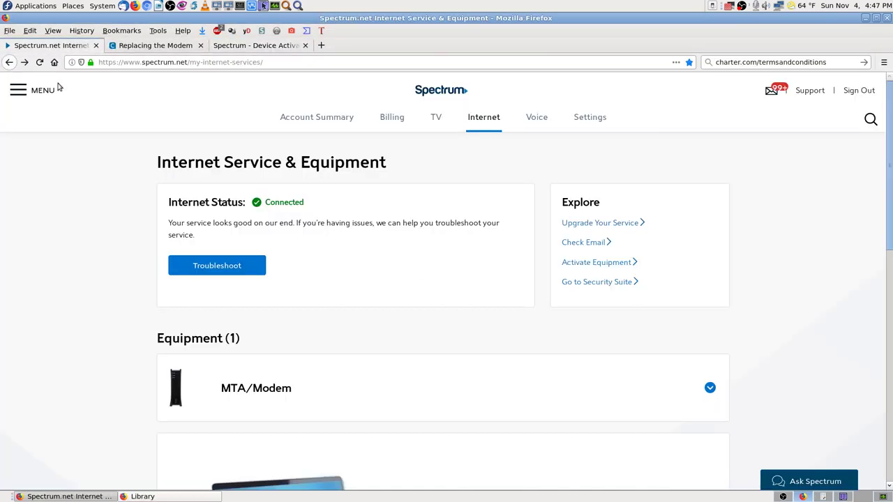
click(40, 62)
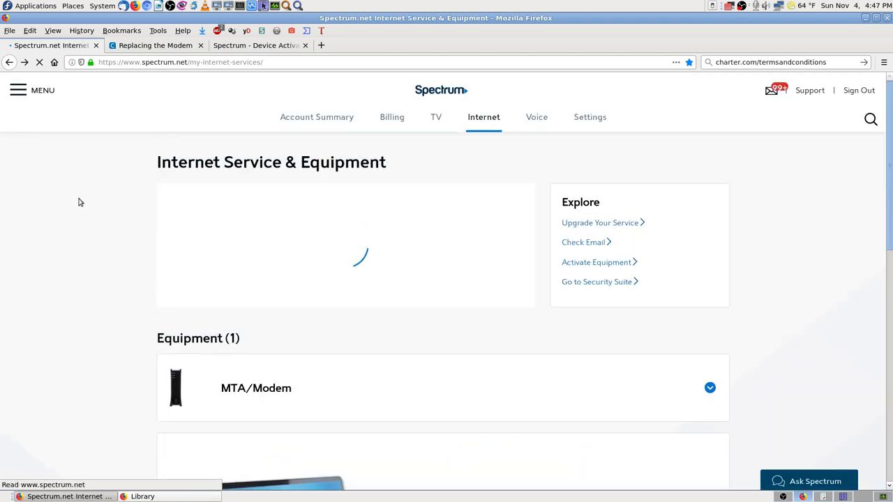
scroll(79, 202, down, 3)
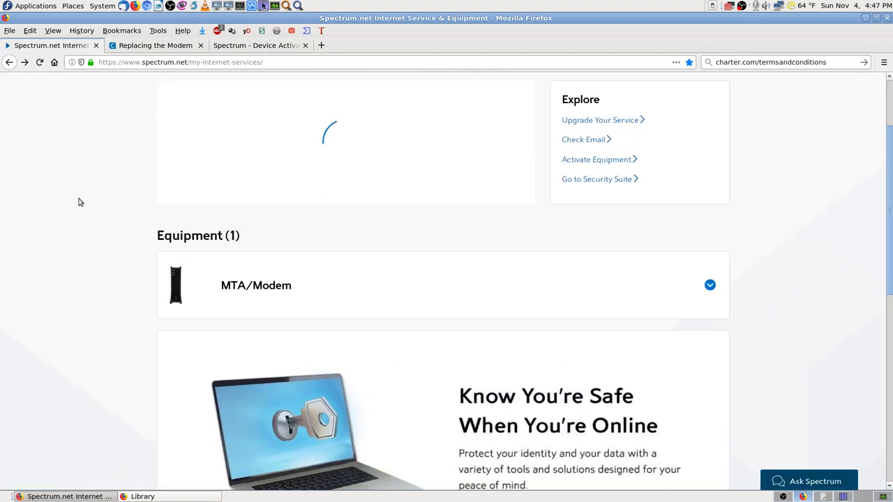
scroll(79, 200, up, 3)
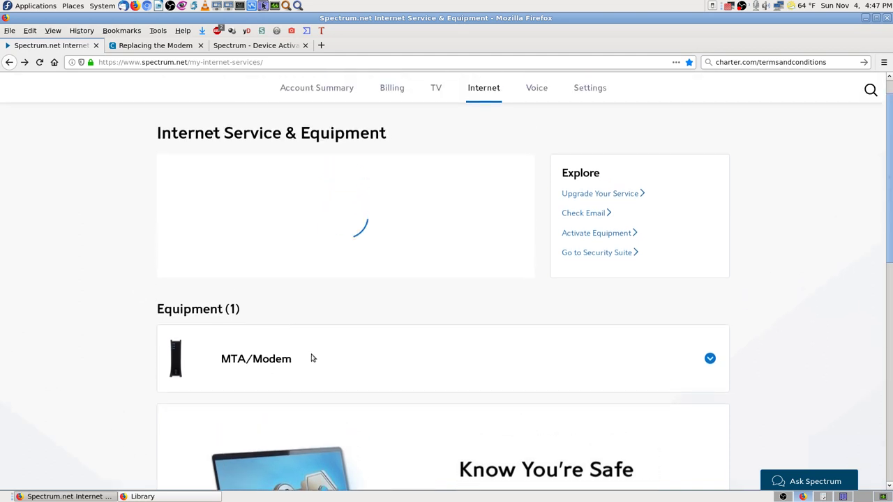
scroll(318, 357, down, 1)
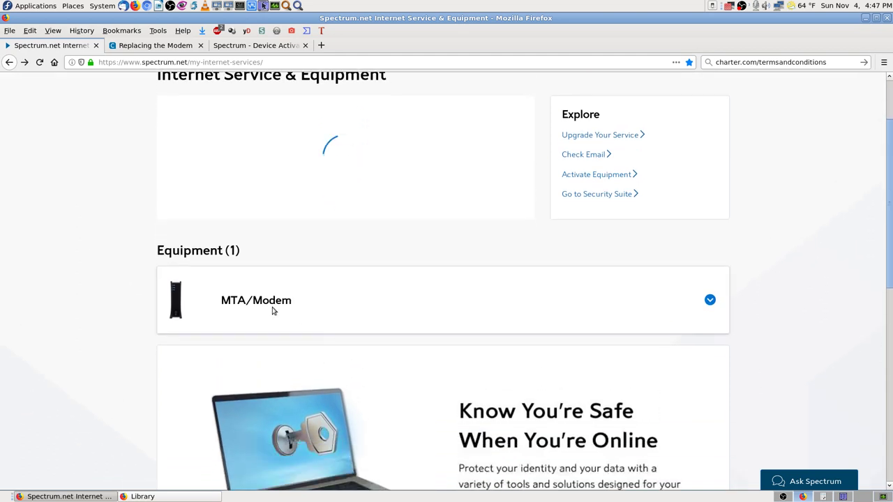
scroll(309, 291, up, 1)
scroll(279, 348, up, 1)
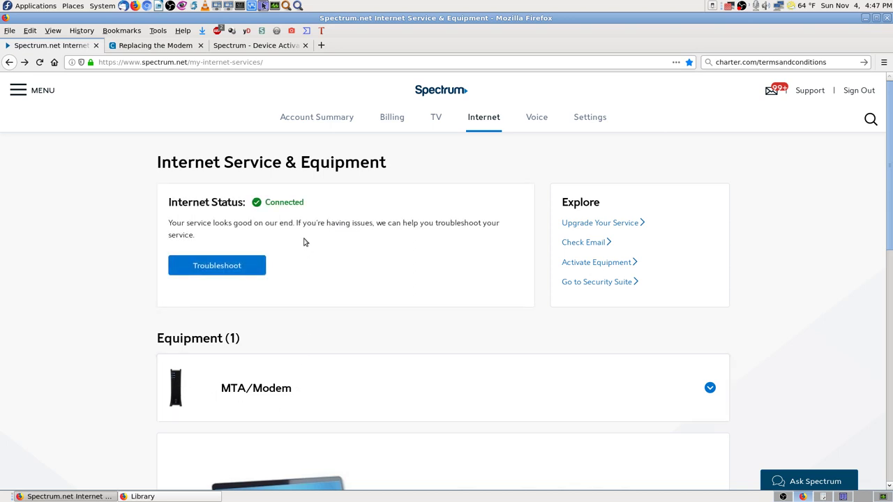
click(268, 388)
scroll(488, 401, down, 3)
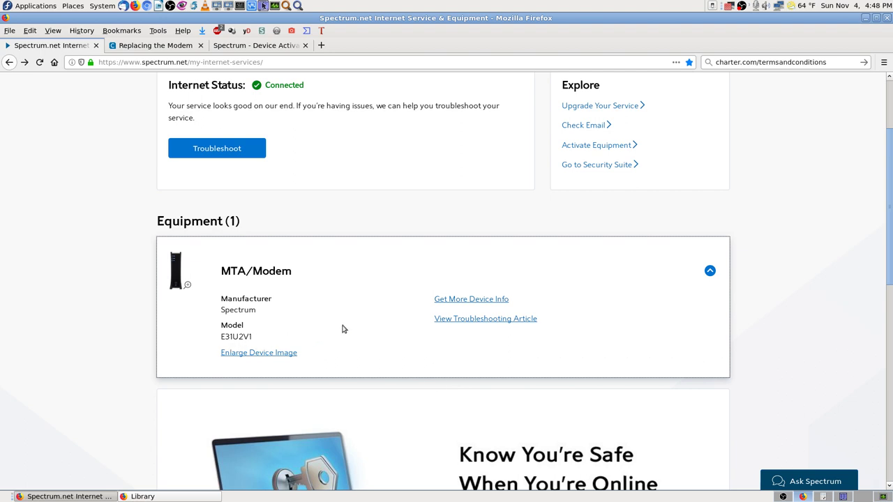
scroll(344, 328, up, 3)
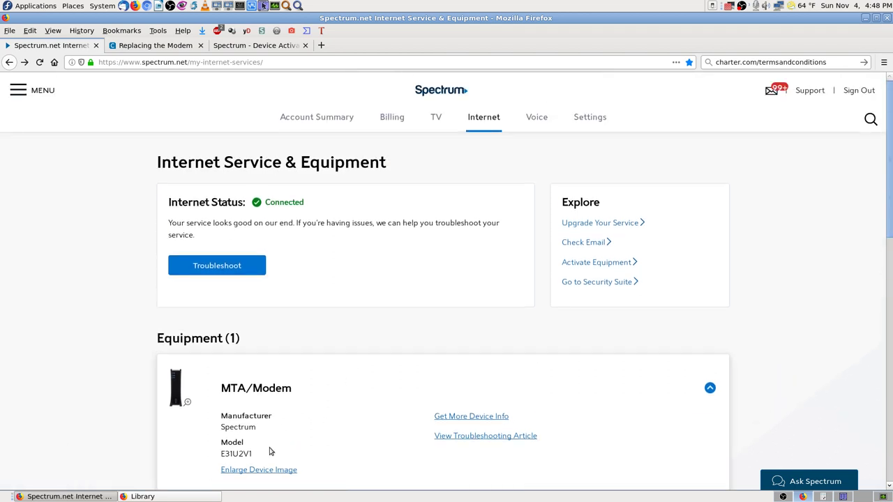
- Save a screenshot of the equipment page and open a new blank tab
key(Print)
key(Return)
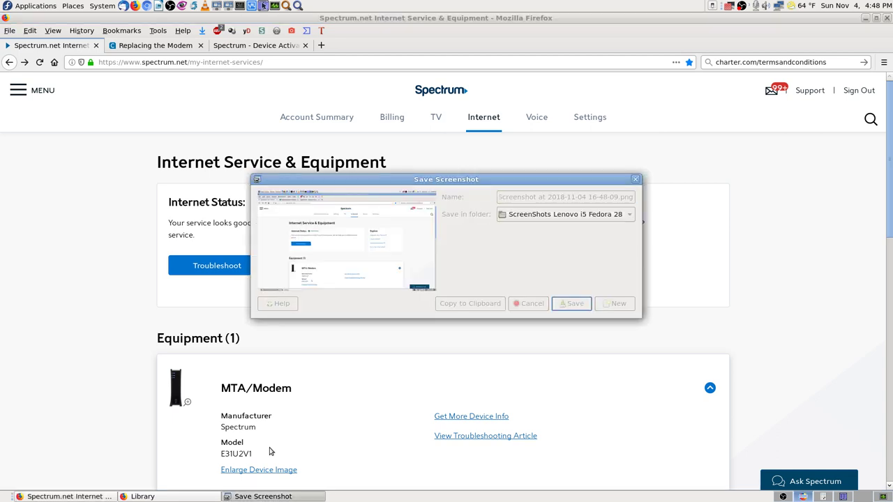
click(275, 46)
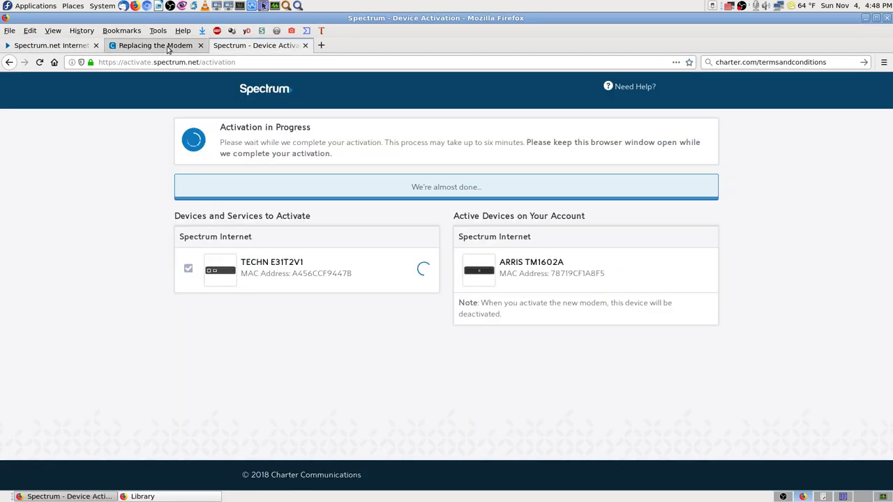
click(164, 48)
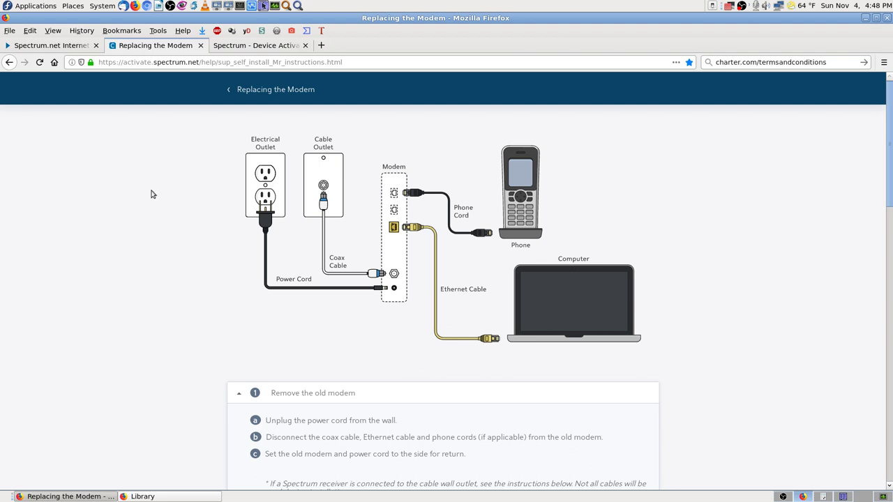
click(322, 45)
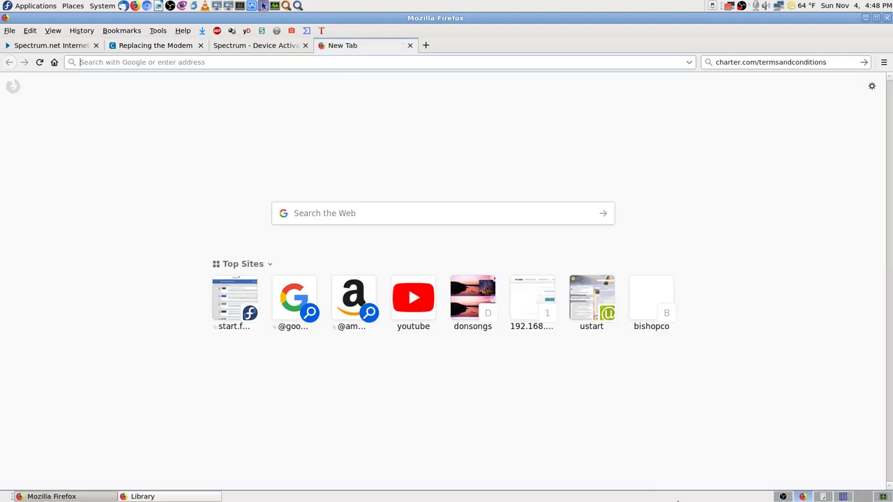
click(842, 497)
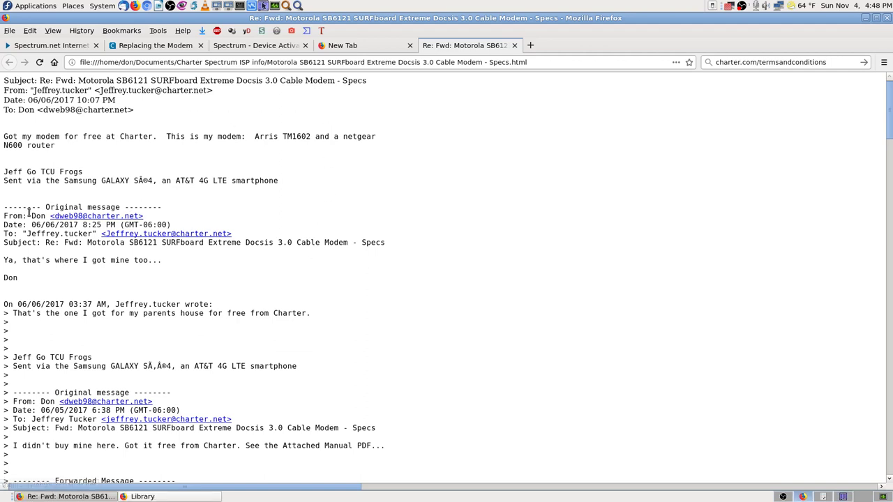
scroll(25, 204, down, 3)
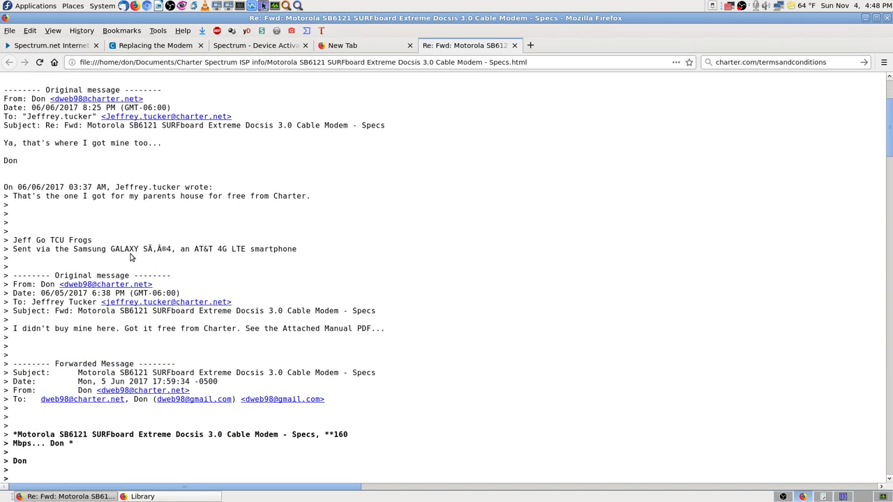
scroll(130, 258, down, 2)
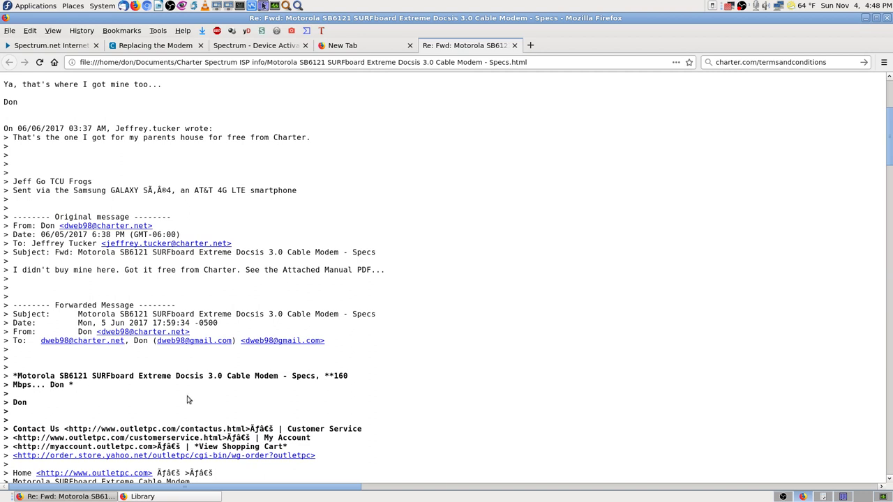
scroll(68, 264, up, 3)
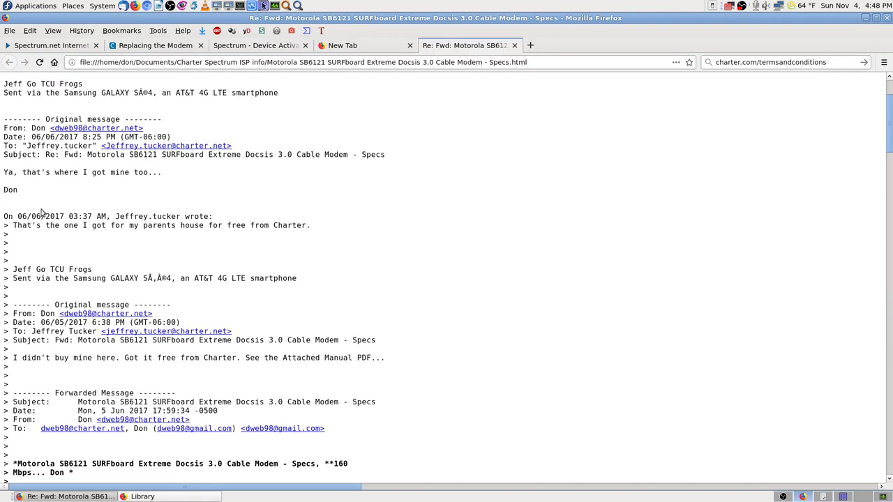
scroll(42, 237, down, 6)
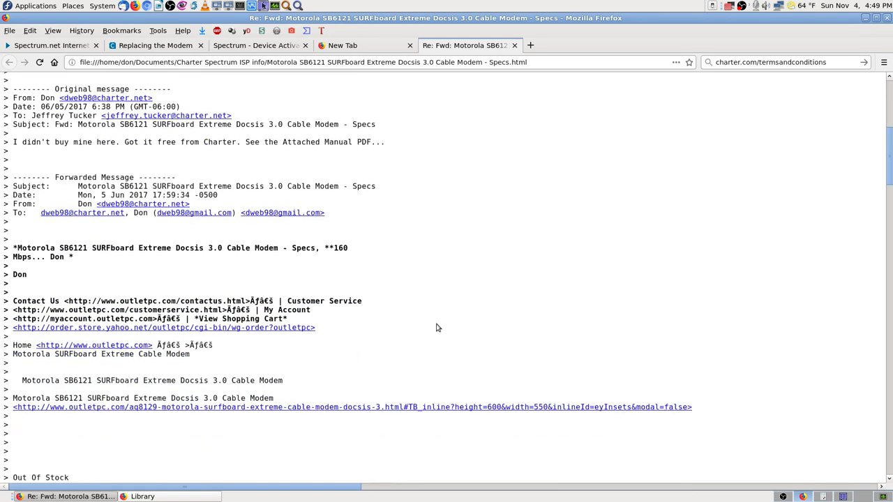
scroll(437, 328, down, 1)
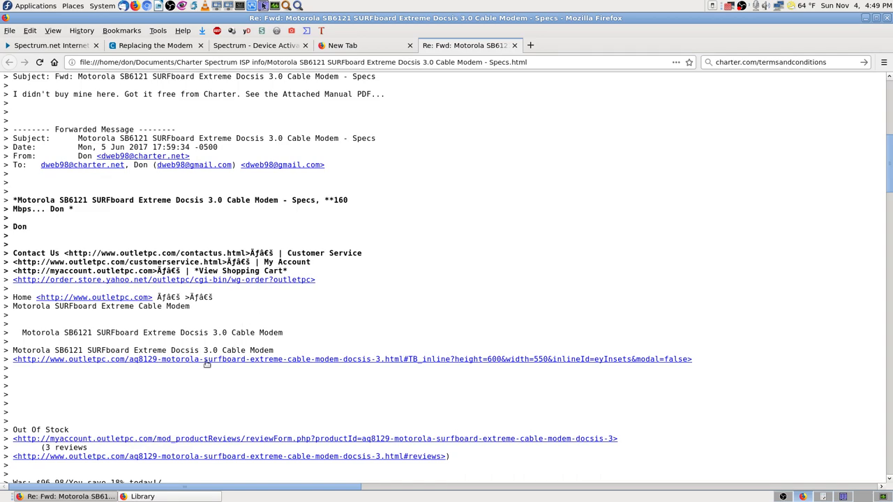
scroll(143, 401, down, 4)
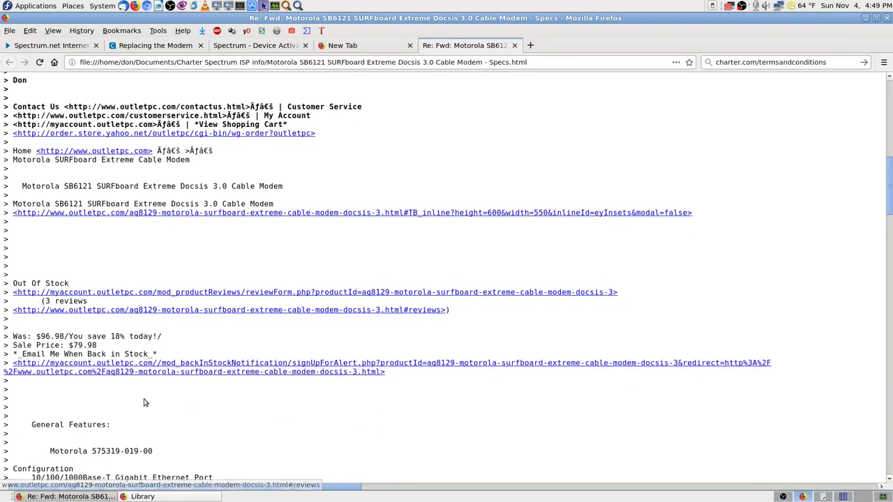
scroll(145, 402, down, 4)
scroll(393, 373, down, 11)
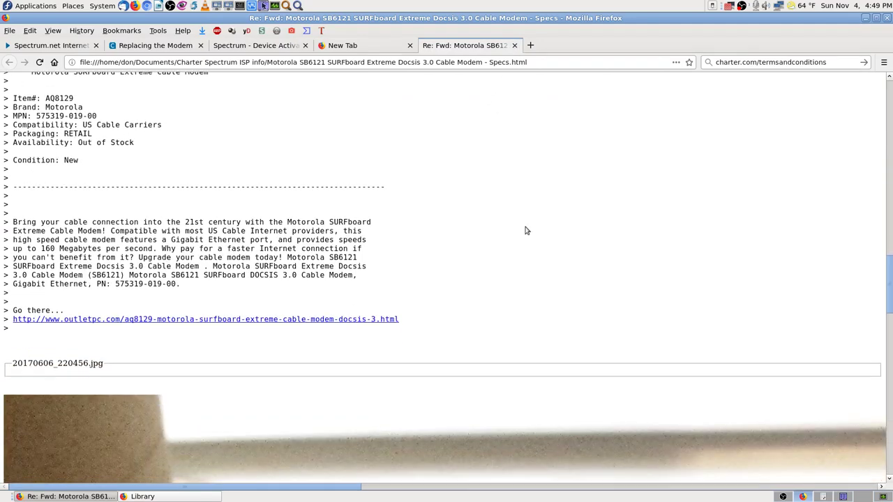
scroll(526, 229, down, 10)
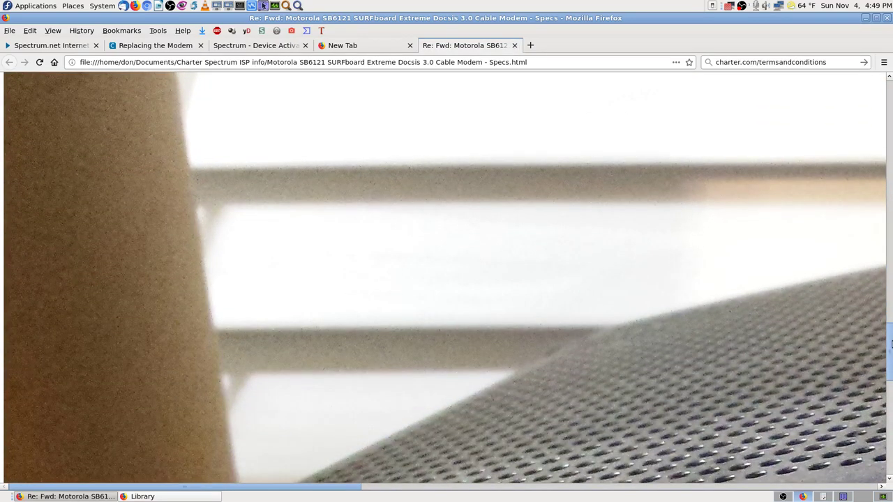
drag(891, 343, 594, 159)
click(515, 45)
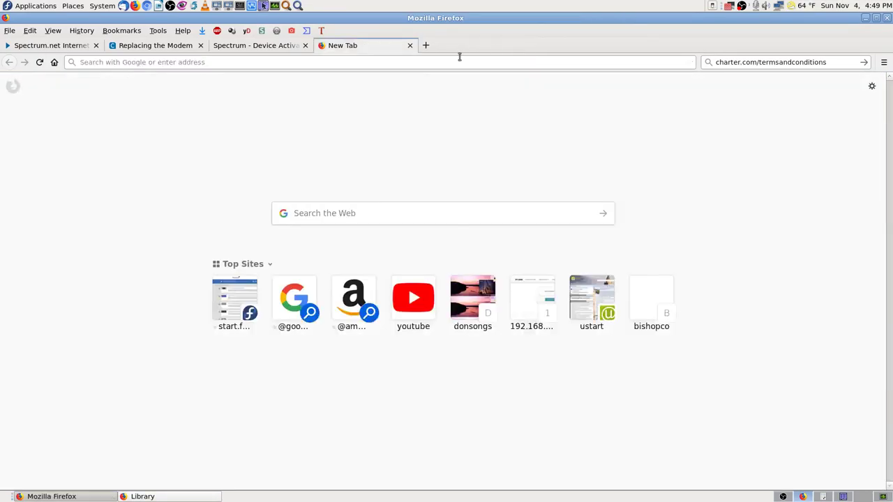
- Close the blank tab, return to Internet Service & Equipment, and switch back to Krusader
click(410, 45)
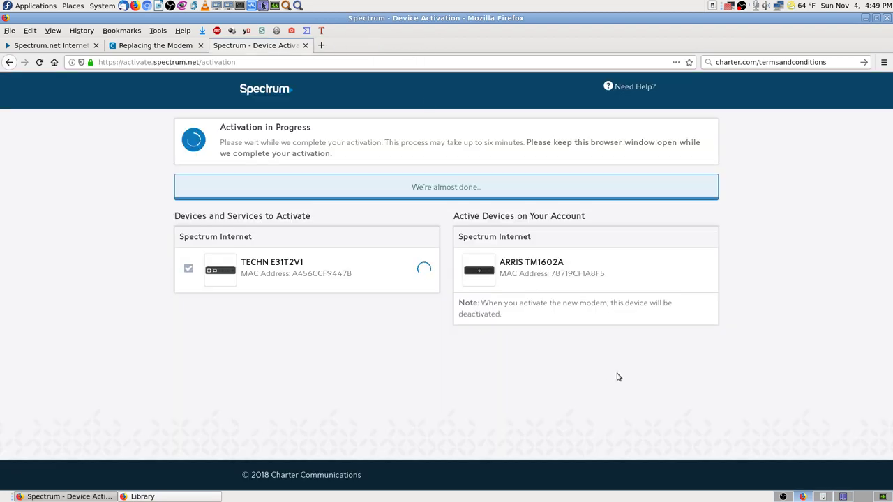
click(126, 45)
click(71, 44)
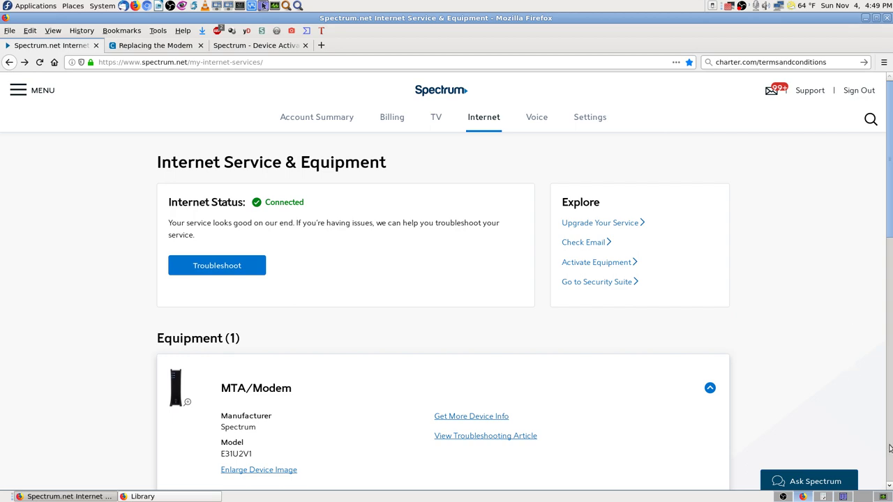
click(842, 496)
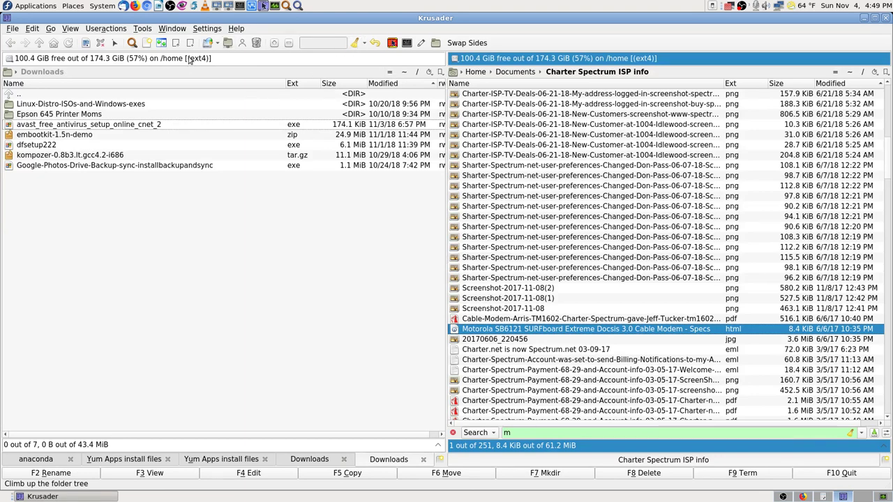
- Search for files matching the pasted Motorola SB6121 model name wrapped in * wildcards
click(132, 43)
text(Motorola SB6121)
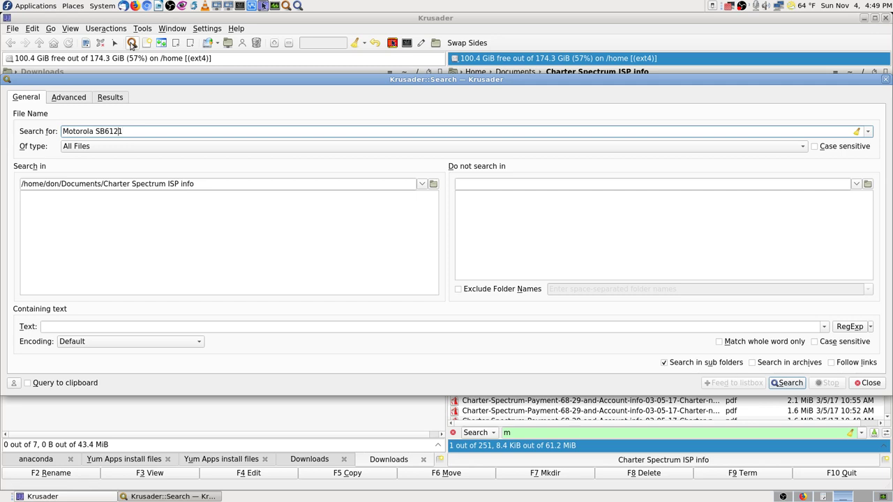
key(ctrl+Left)
key(BackSpace)
text(*)
key(Home)
text(*)
click(788, 383)
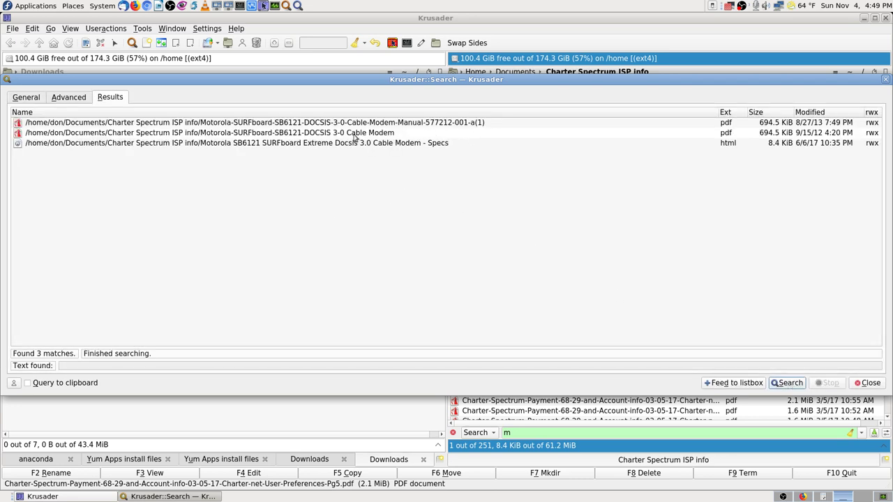
- Try opening the modem manual PDF result from the search list
click(440, 125)
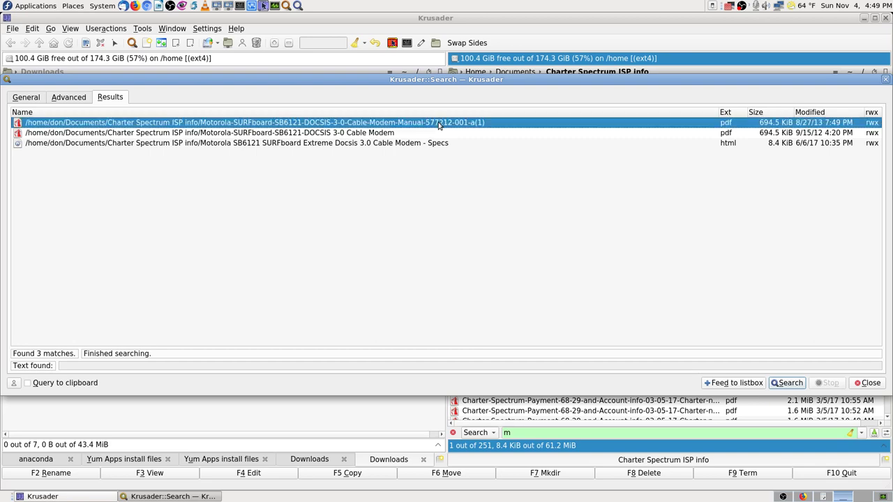
double_click(439, 124)
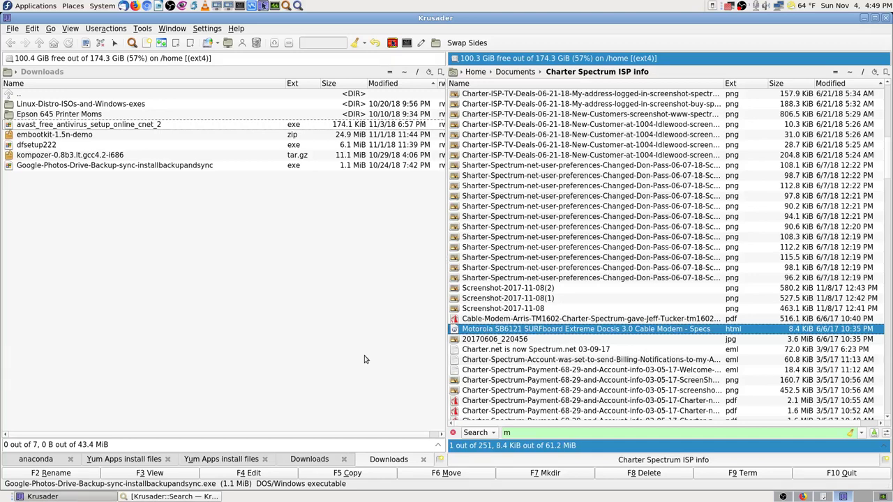
click(168, 496)
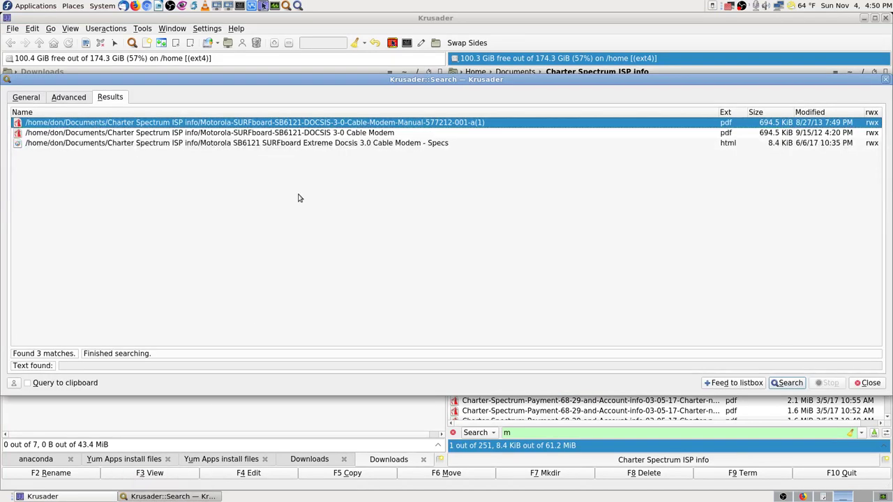
double_click(404, 142)
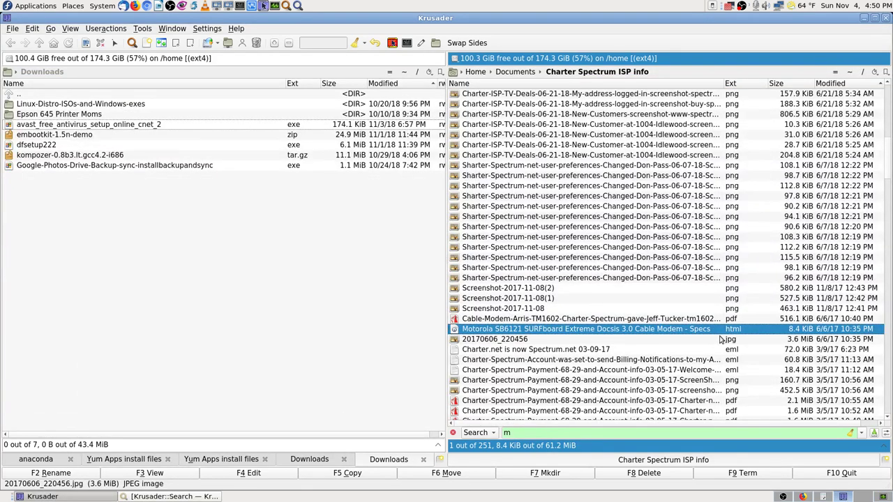
click(174, 496)
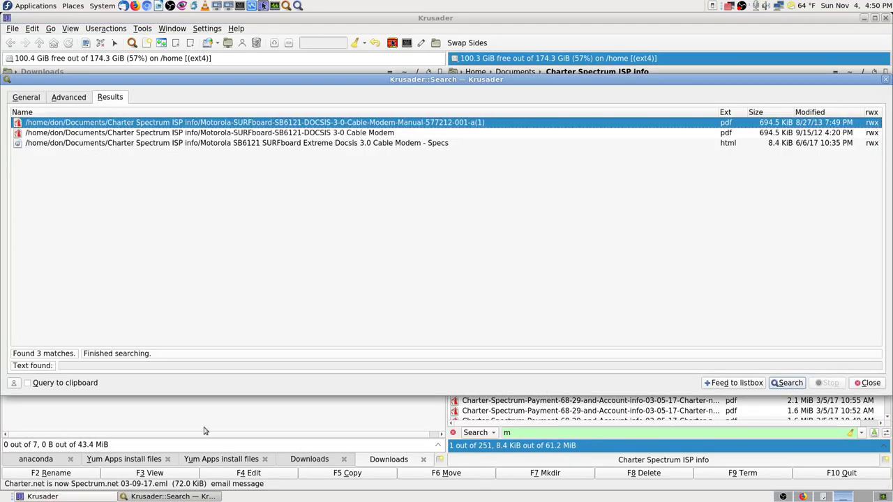
- View the manual, then jump to the SB6121 specs file and second modem PDF results
right_click(273, 124)
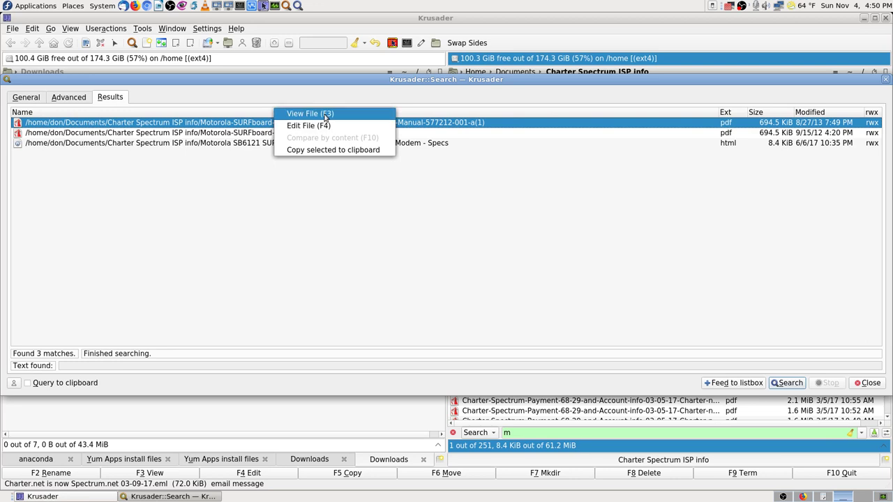
click(324, 116)
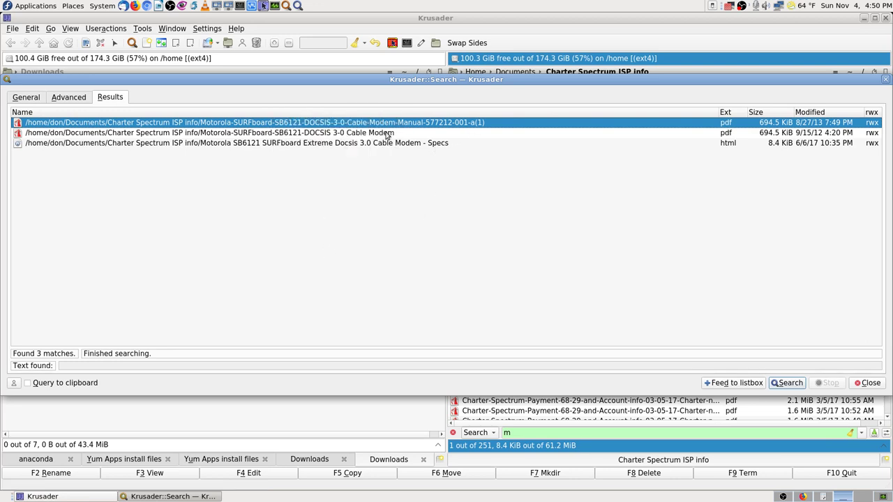
double_click(391, 143)
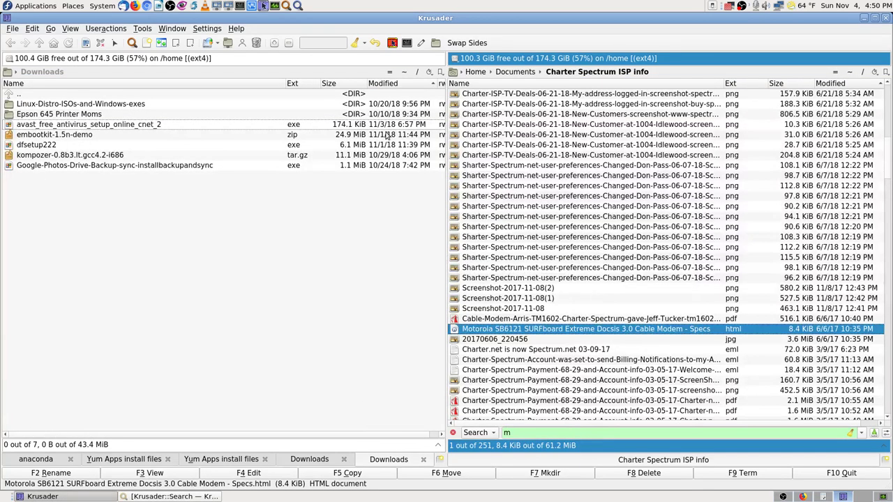
scroll(509, 313, up, 10)
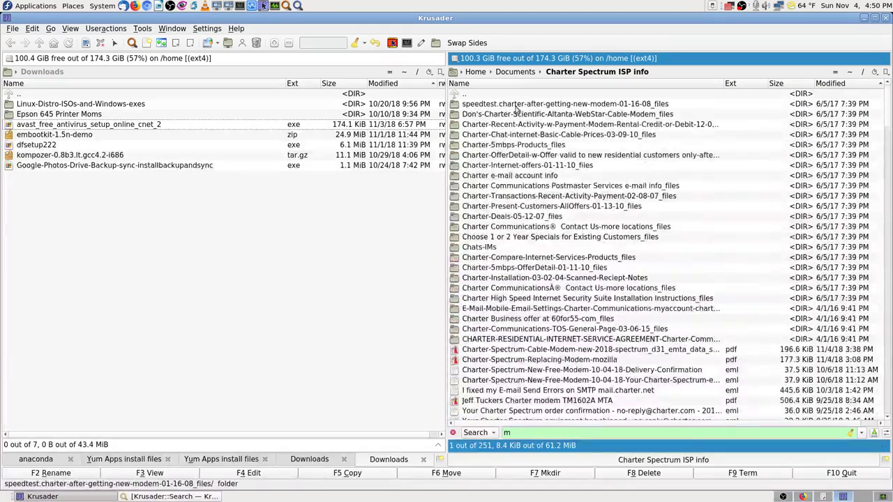
click(171, 497)
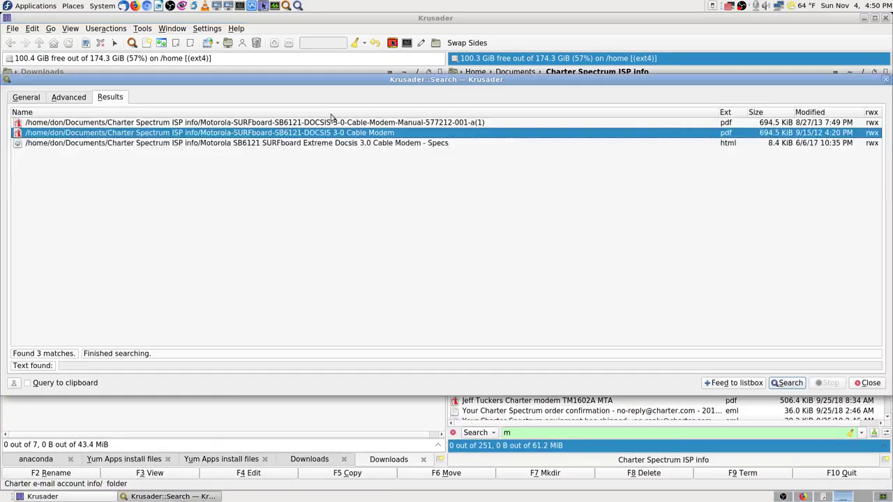
double_click(340, 123)
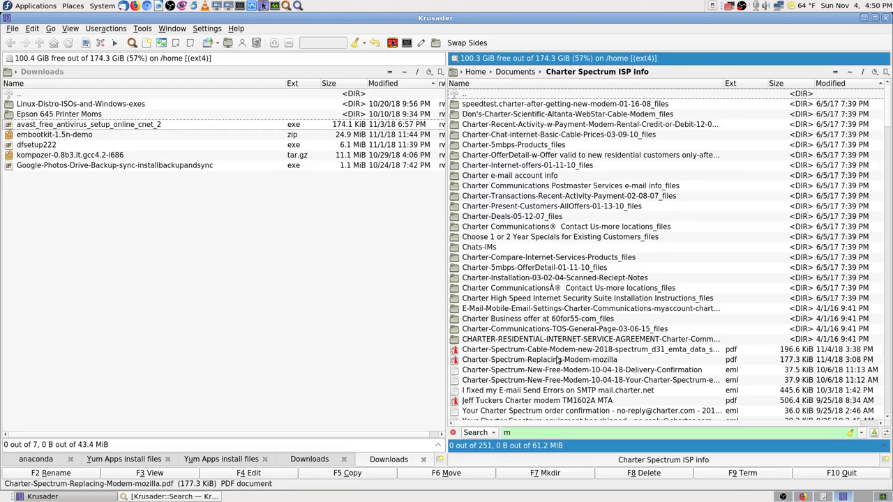
click(198, 496)
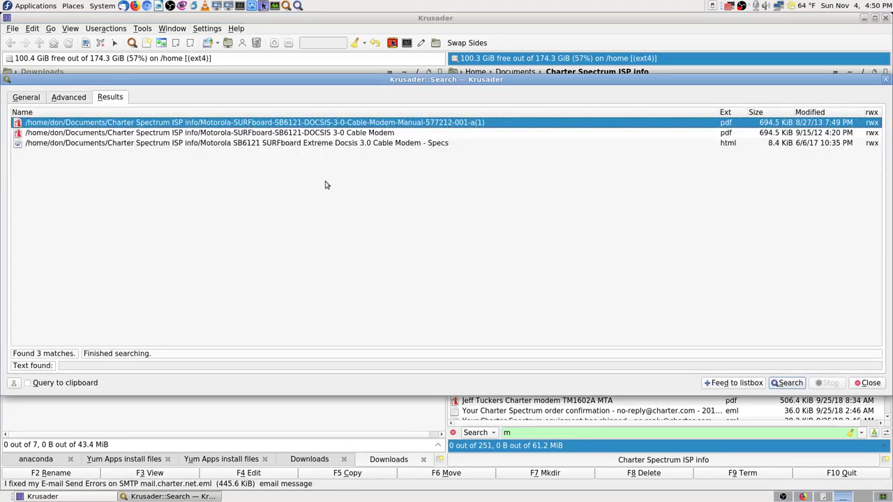
- View the SURFboard manual as raw text with View File, then close KrViewer
right_click(323, 123)
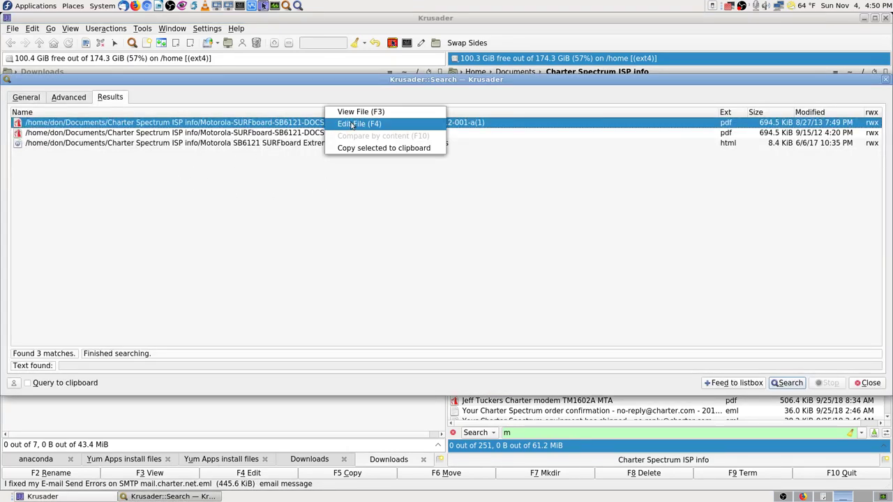
click(388, 113)
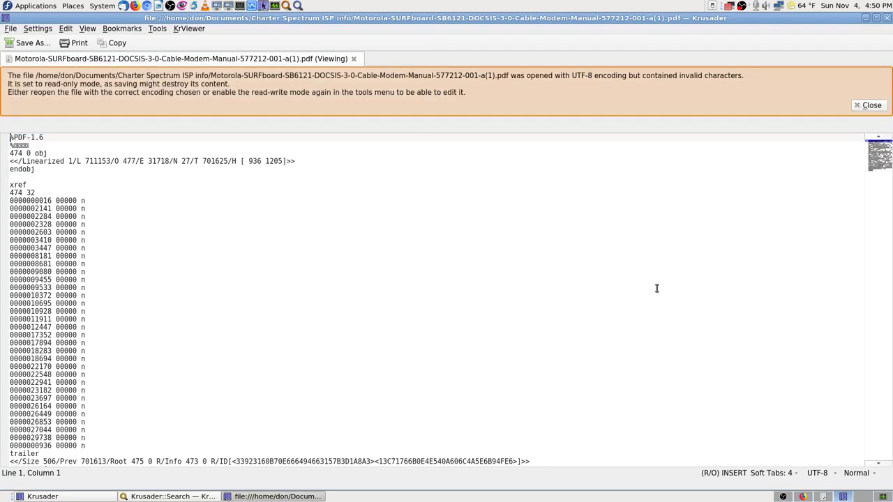
click(886, 18)
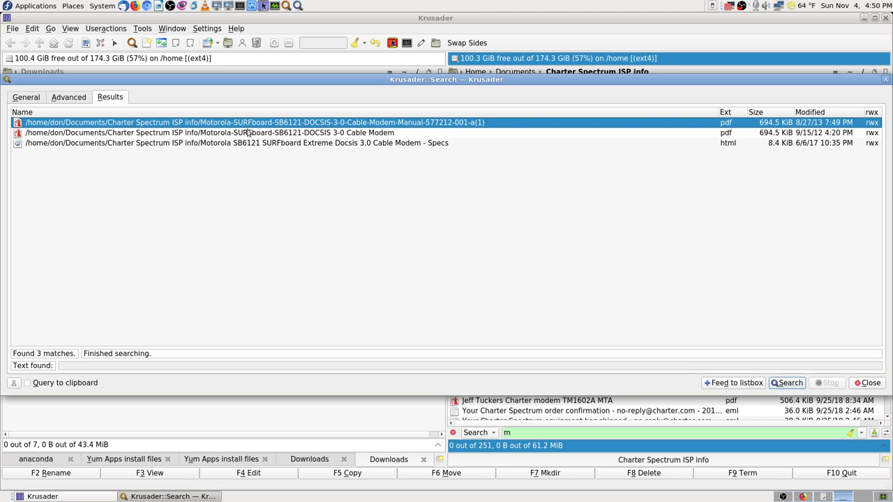
- Close the search results window and select the Charter-Spectrum-Replacing-Modem-mozilla file
click(868, 383)
click(528, 360)
text(m)
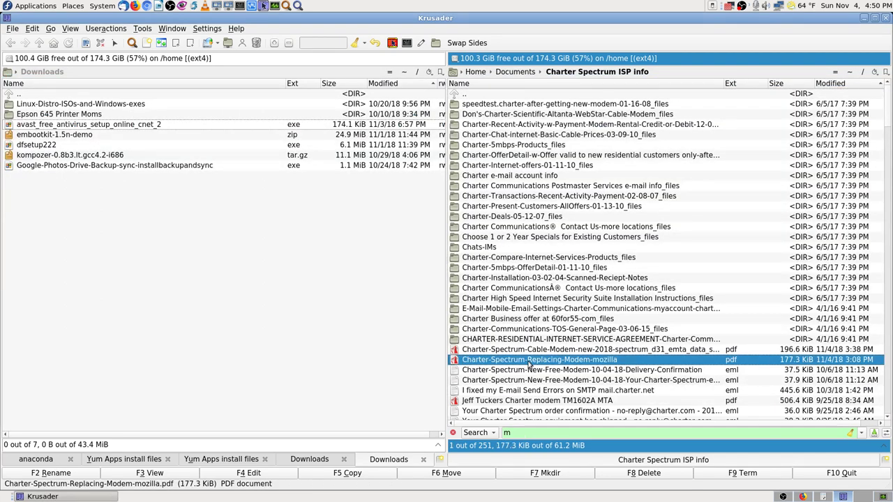
text(motor)
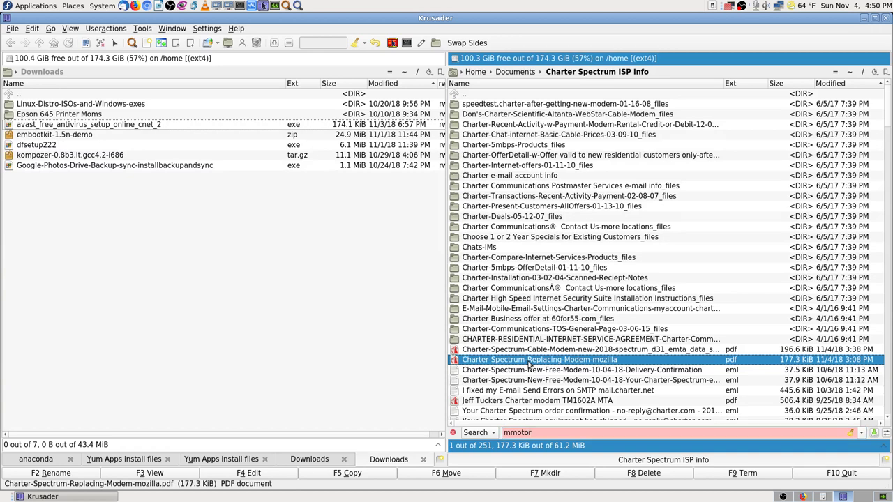
key(Escape)
- Navigate up and into Documents/Charter Spectrum ISP info
key(BackSpace)
key(BackSpace)
key(BackSpace)
key(BackSpace)
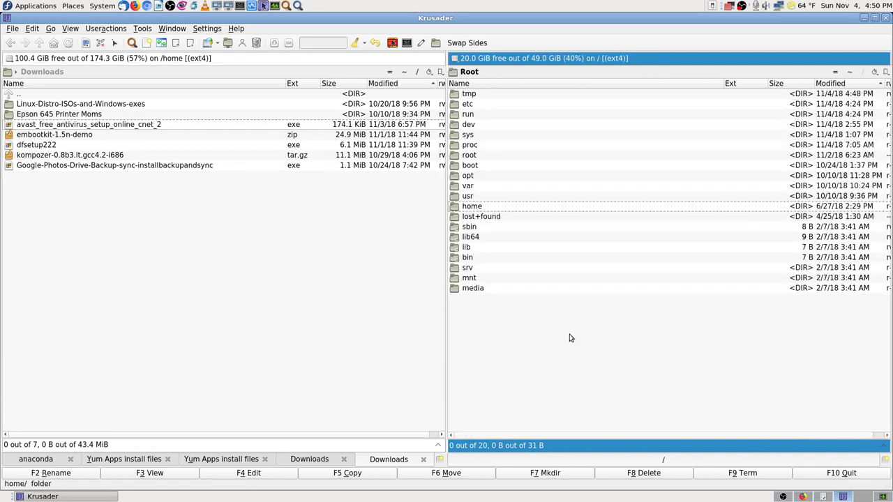
key(Return)
key(Down)
key(Return)
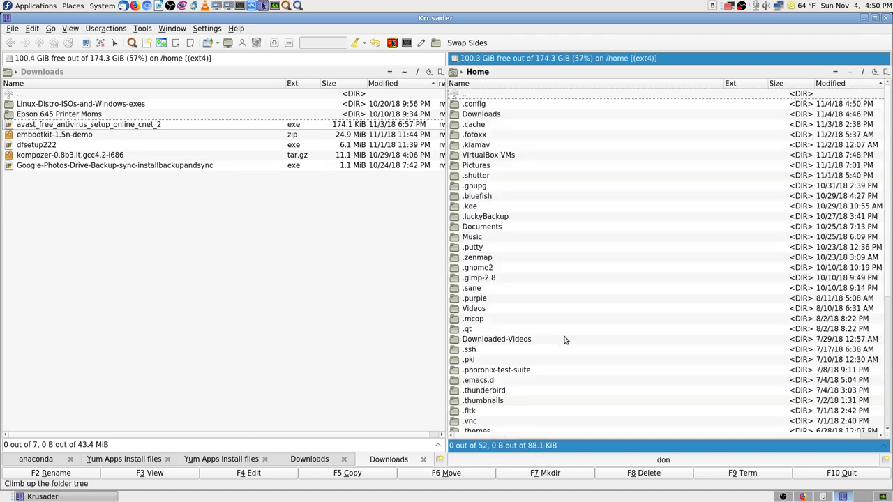
text(Doc)
key(Return)
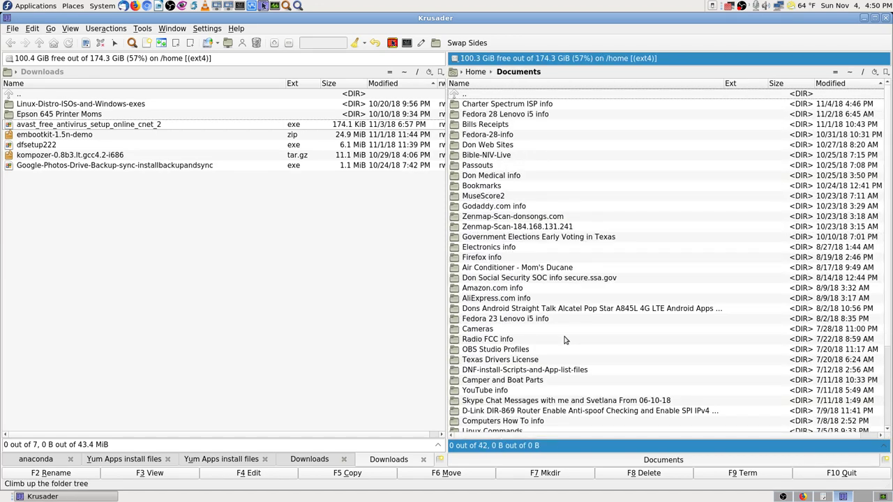
key(Down)
key(Return)
- Quick-search 'moto' and open the Motorola SURFboard SB6121 manual PDF
text(motor)
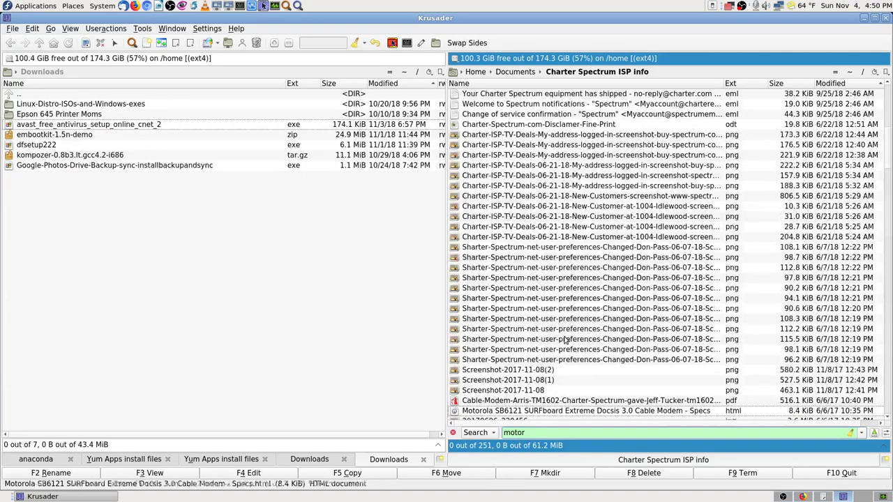
key(Down)
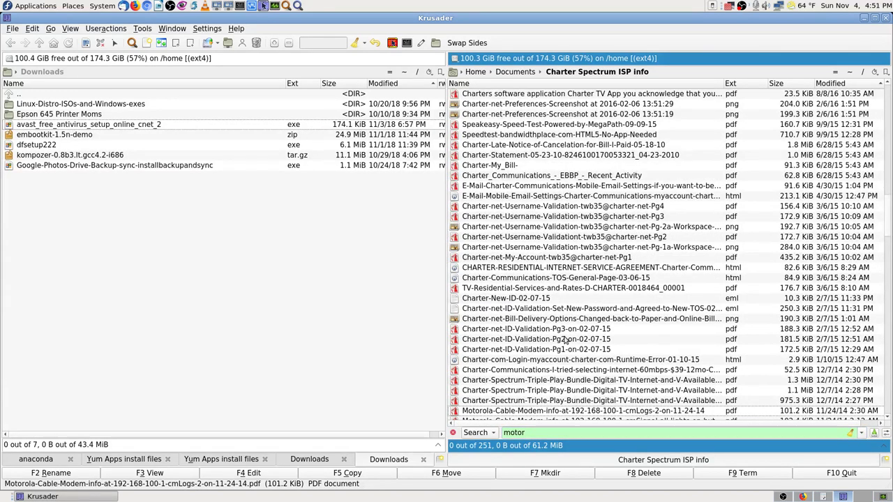
key(Down)
key(Down)
key(Down)
key(Down)
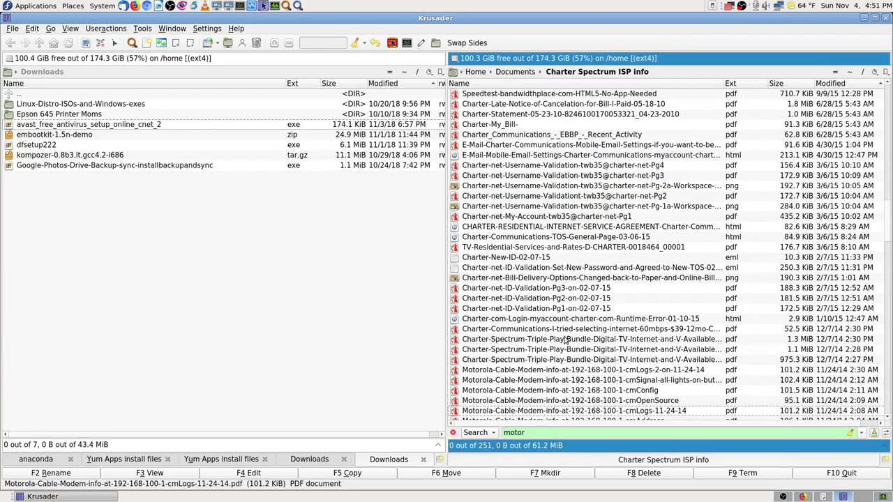
key(Down)
key(Down)
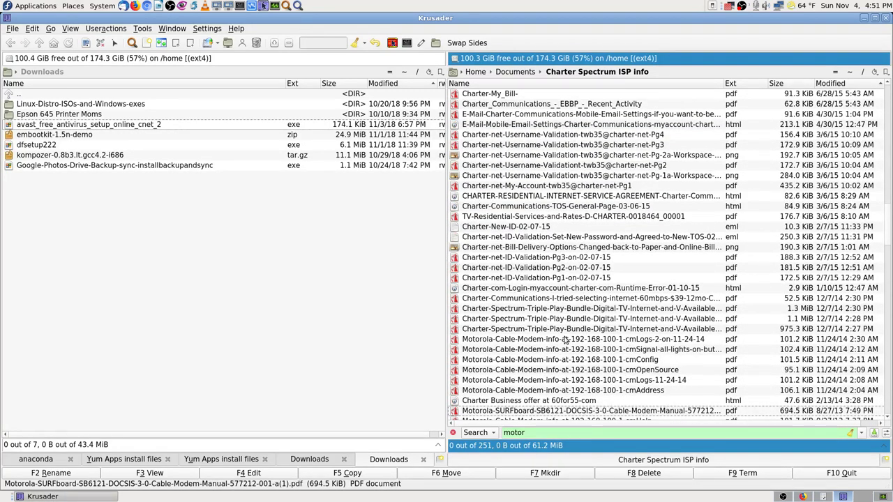
key(Return)
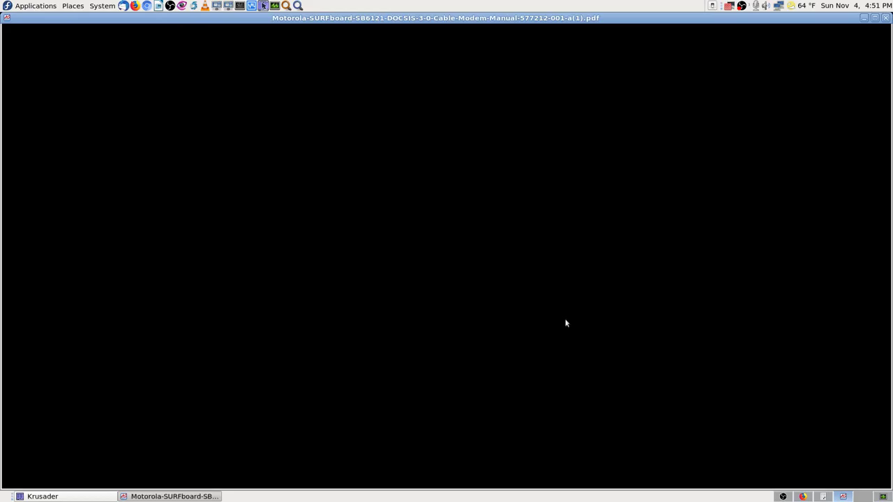
- Scroll through the pages of the SB6121 manual
scroll(641, 314, down, 6)
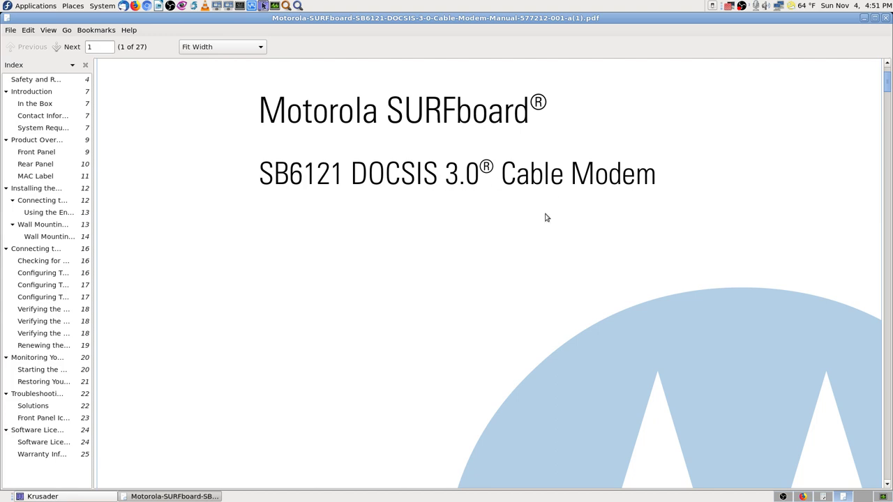
scroll(777, 315, down, 10)
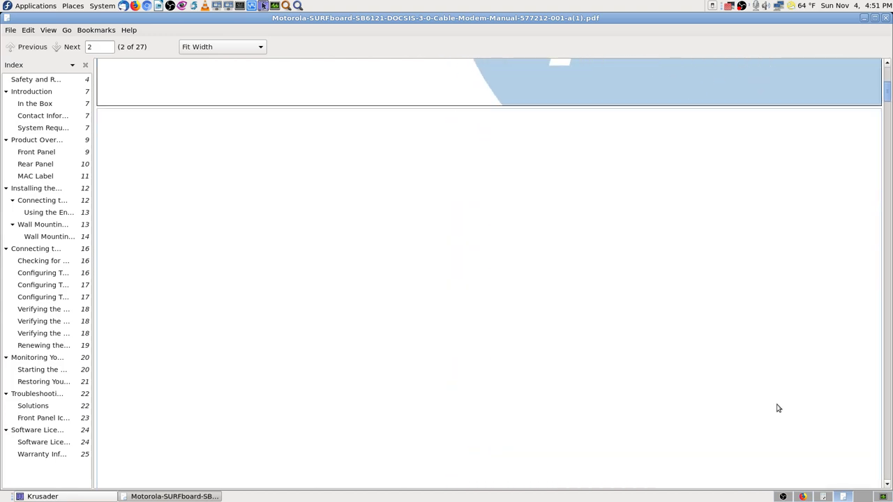
scroll(780, 404, down, 1)
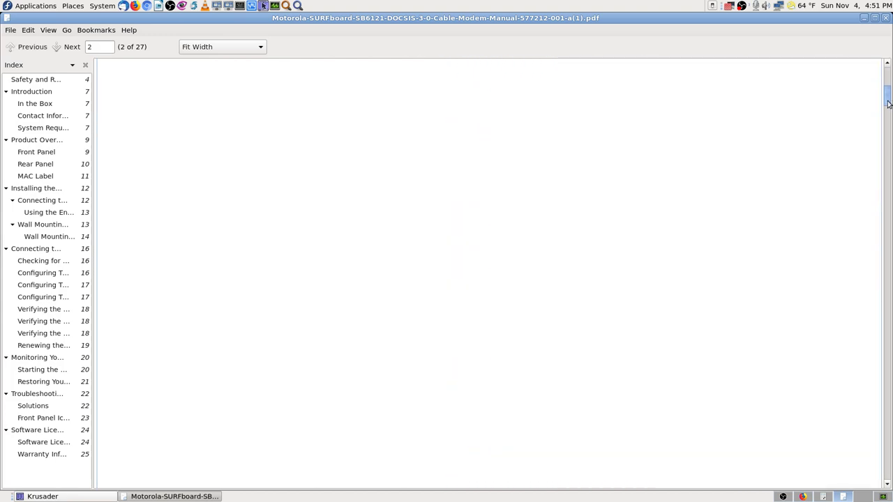
drag(888, 104, 883, 482)
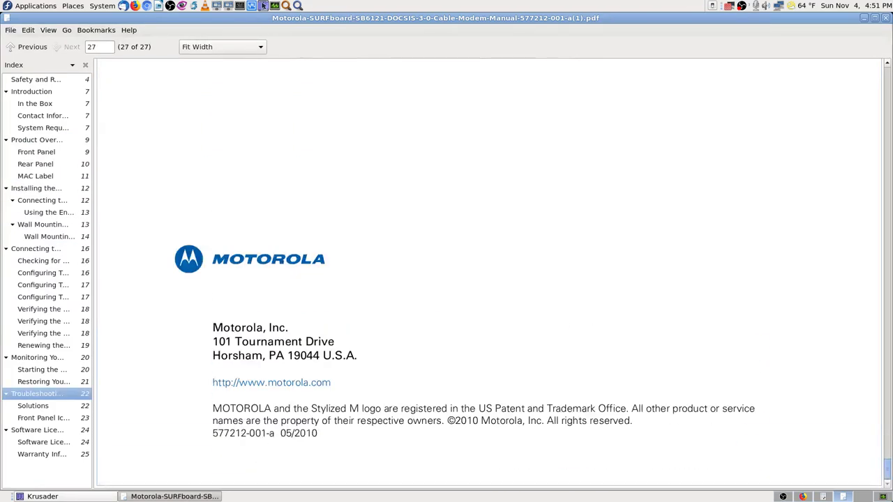
- Look over the Spectrum DOCSIS 3.1 datasheet, then return and start a text search in the manual
click(825, 496)
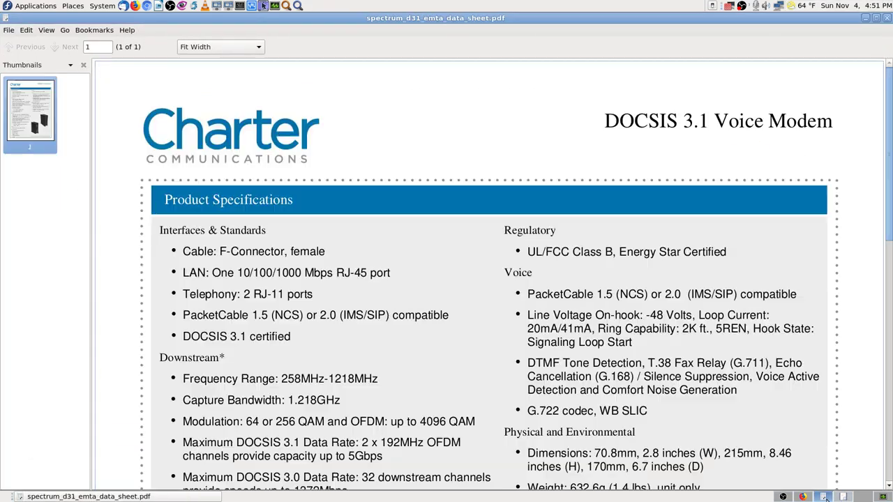
scroll(243, 302, down, 6)
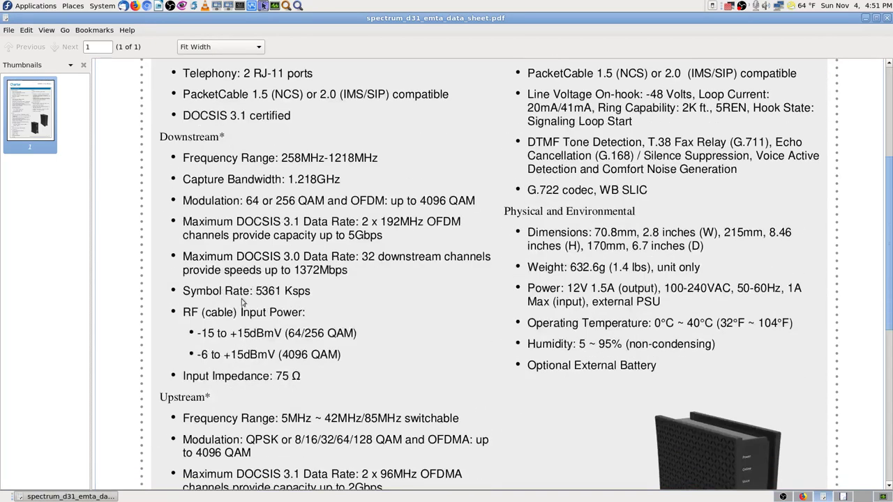
click(842, 497)
key(ctrl+f)
- Search the manual for 'downstream' and step through its matches to the page 23 table
text(do)
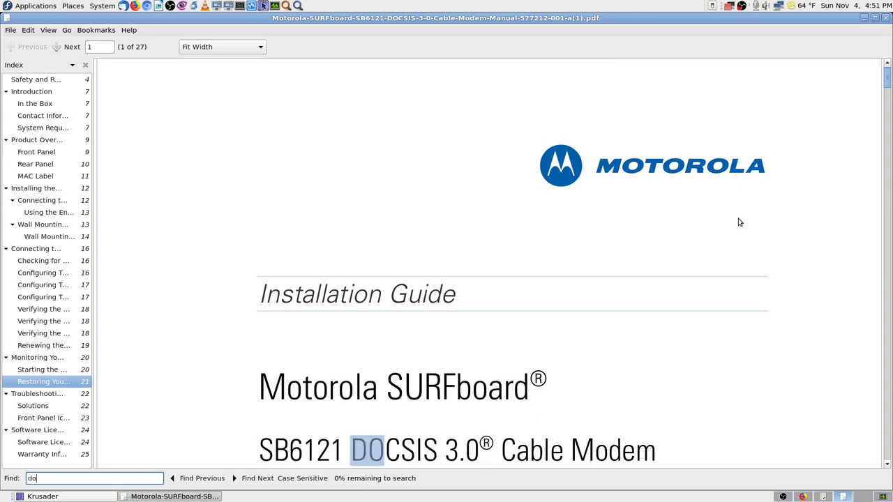
text(wnstr)
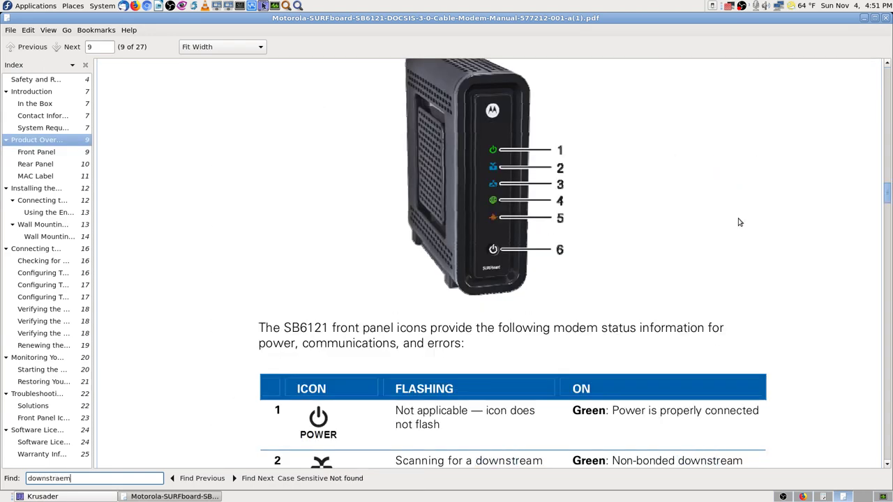
text(eam)
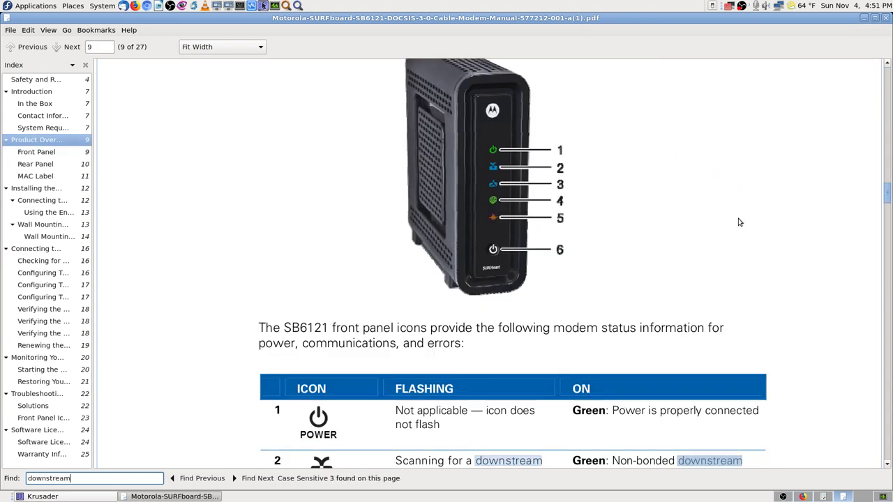
scroll(755, 221, down, 5)
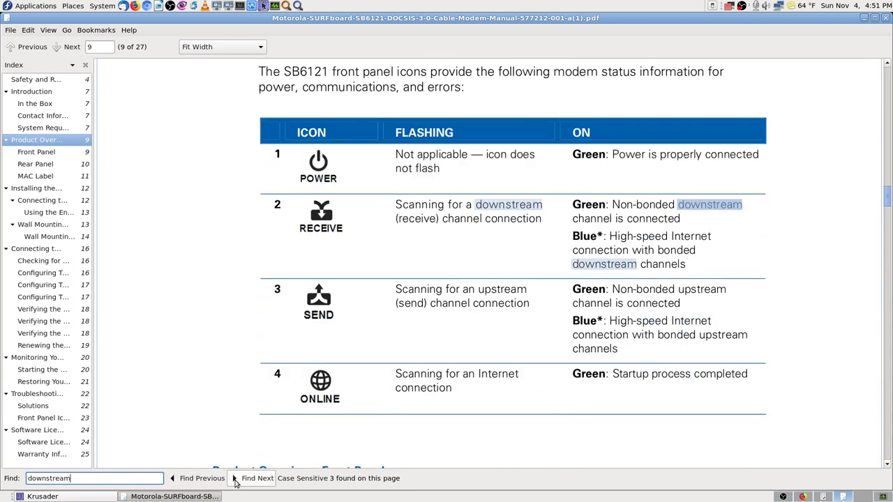
click(244, 479)
click(245, 478)
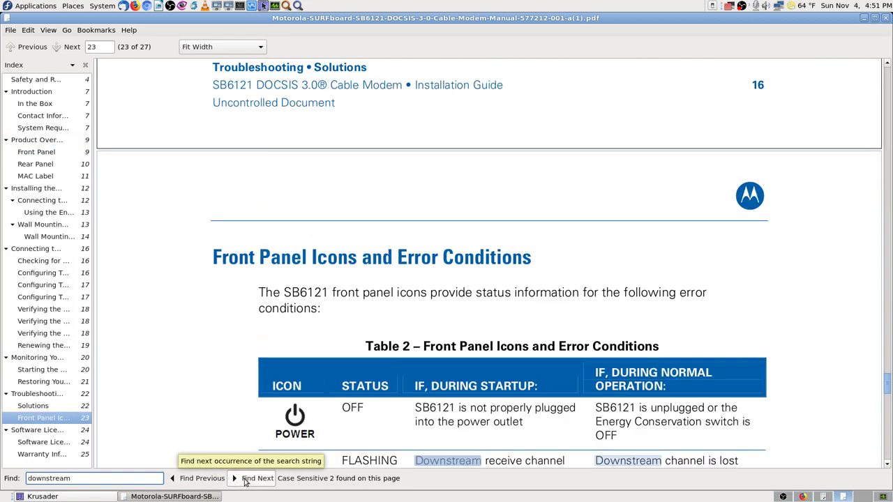
scroll(802, 330, down, 4)
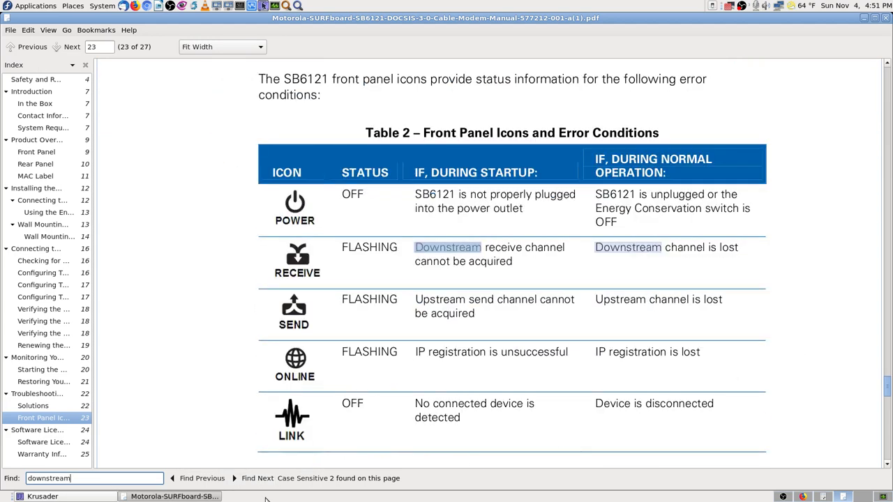
click(254, 484)
click(253, 484)
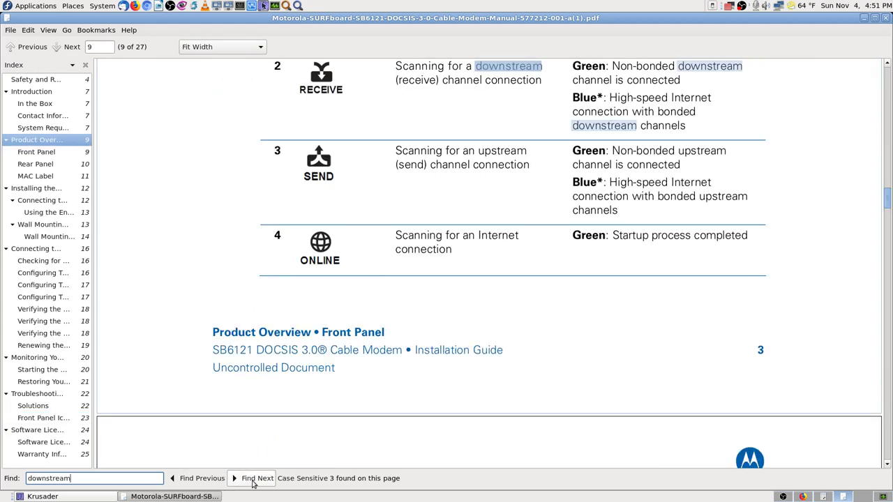
click(253, 484)
click(253, 483)
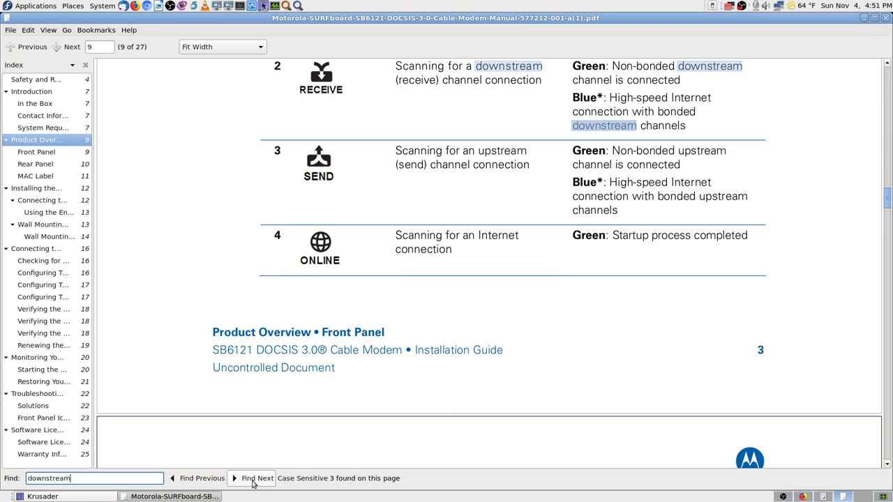
click(253, 484)
click(253, 483)
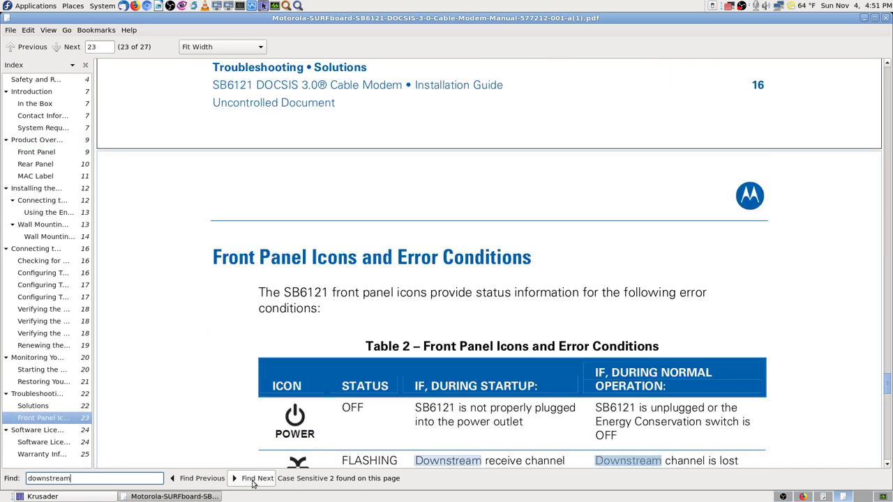
- Jump to the Safety and Regulatory Information section from the index
drag(134, 478, 30, 477)
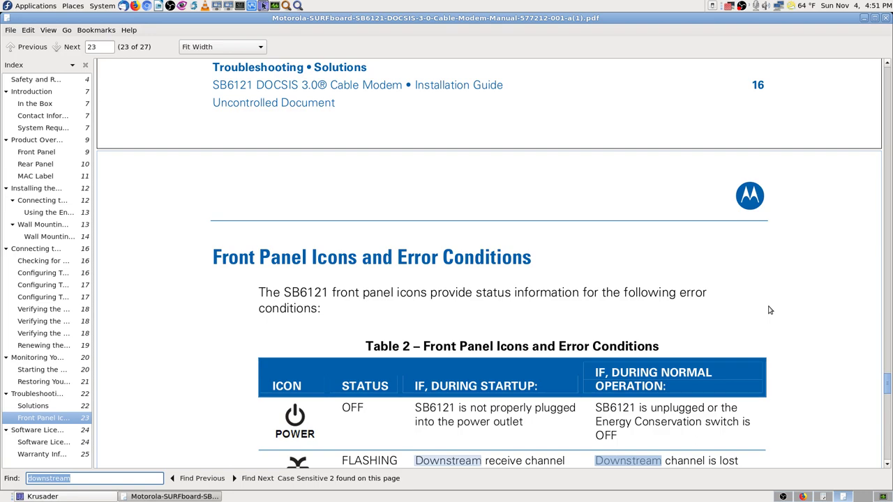
scroll(854, 392, down, 3)
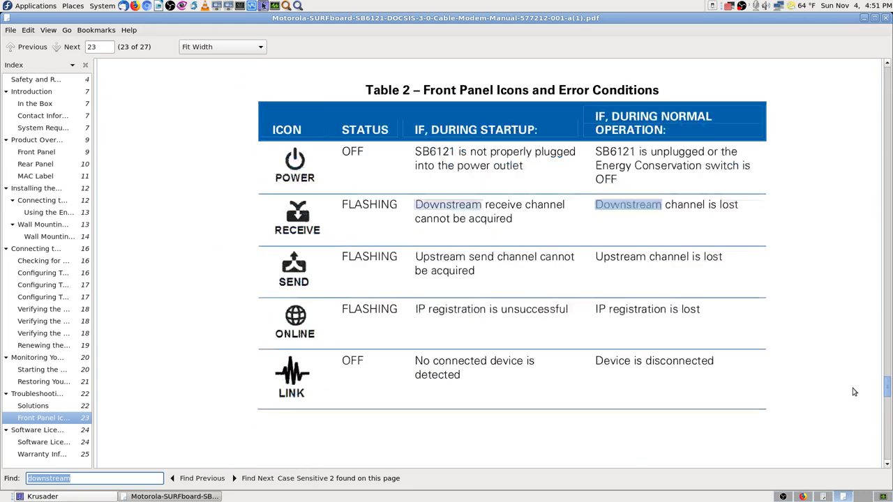
scroll(857, 396, down, 5)
scroll(880, 432, down, 5)
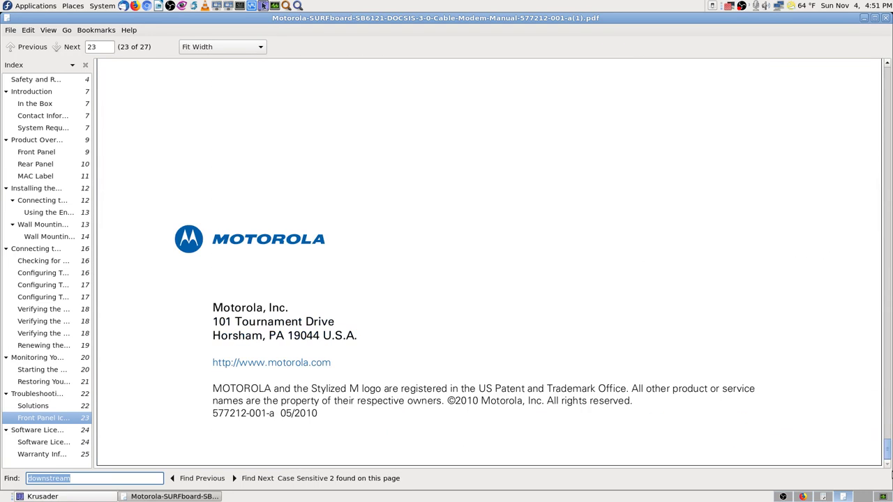
scroll(439, 255, up, 7)
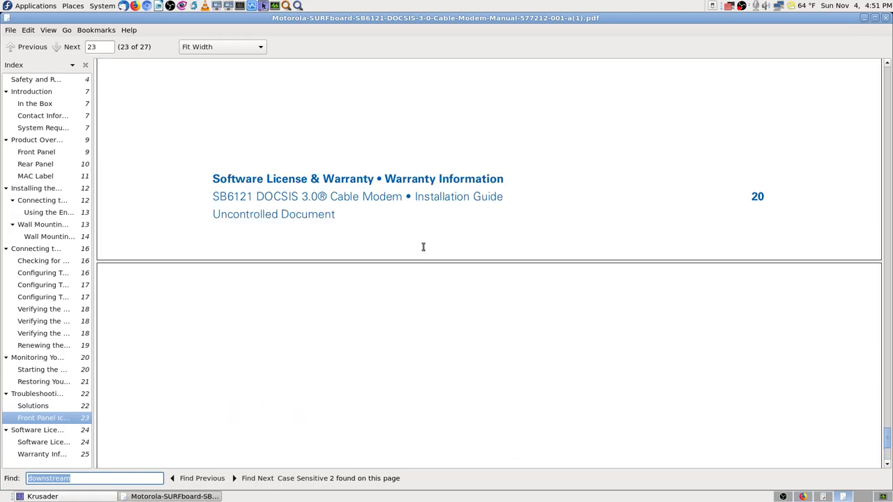
scroll(422, 246, up, 12)
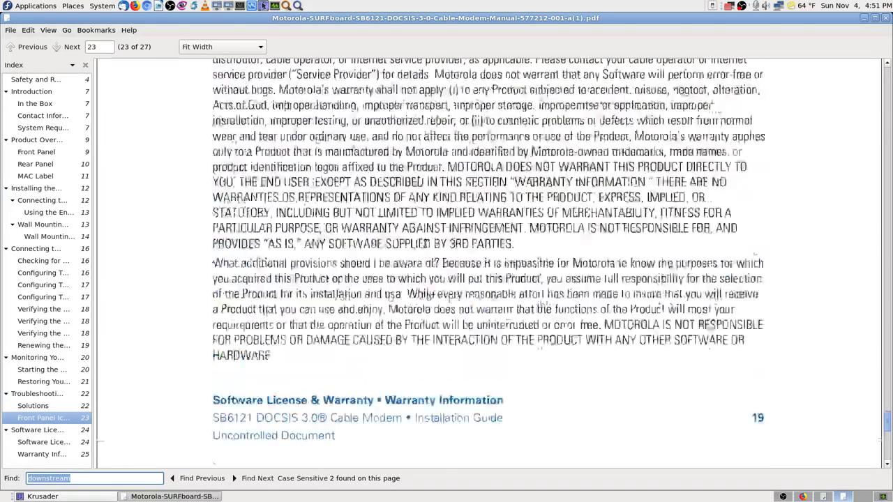
scroll(425, 242, up, 12)
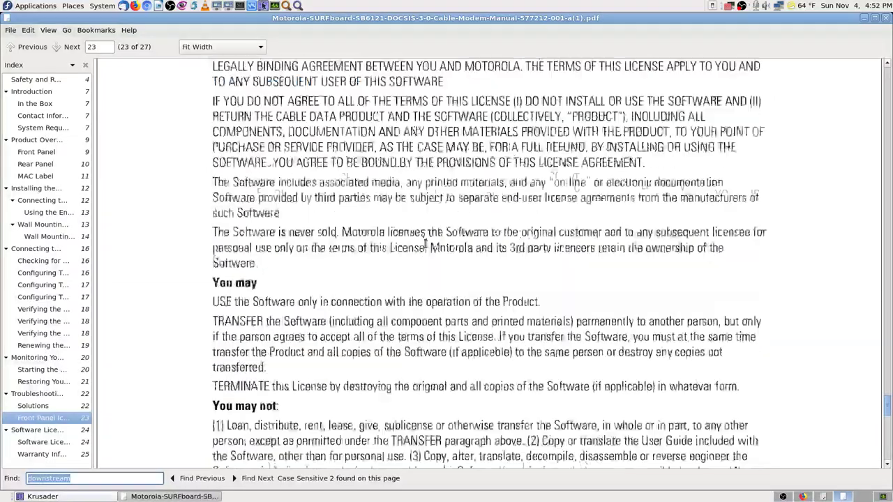
scroll(425, 242, up, 12)
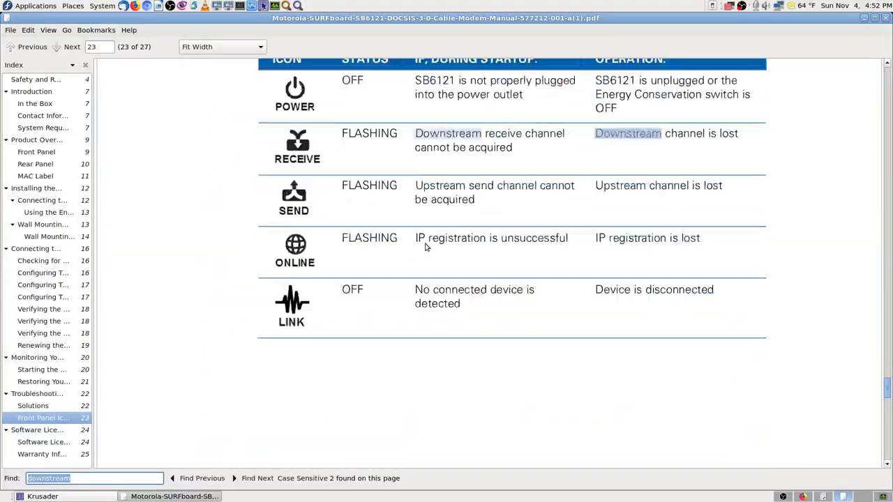
scroll(425, 246, up, 12)
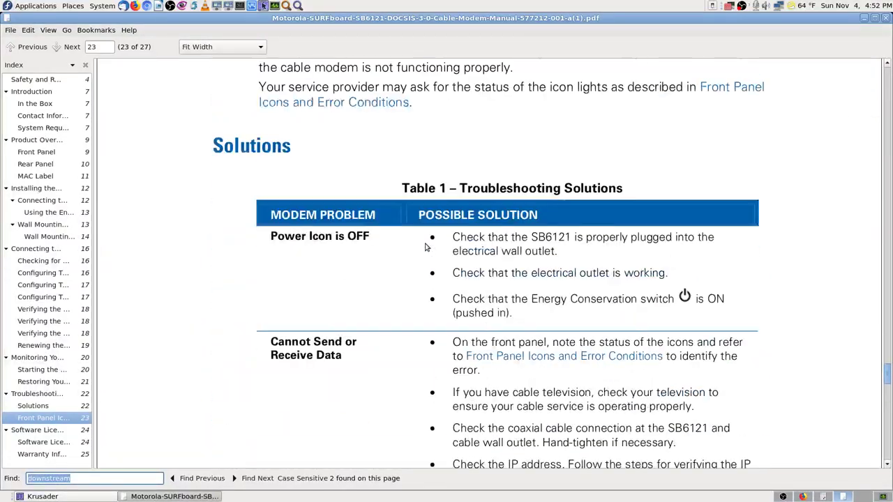
scroll(424, 246, up, 1)
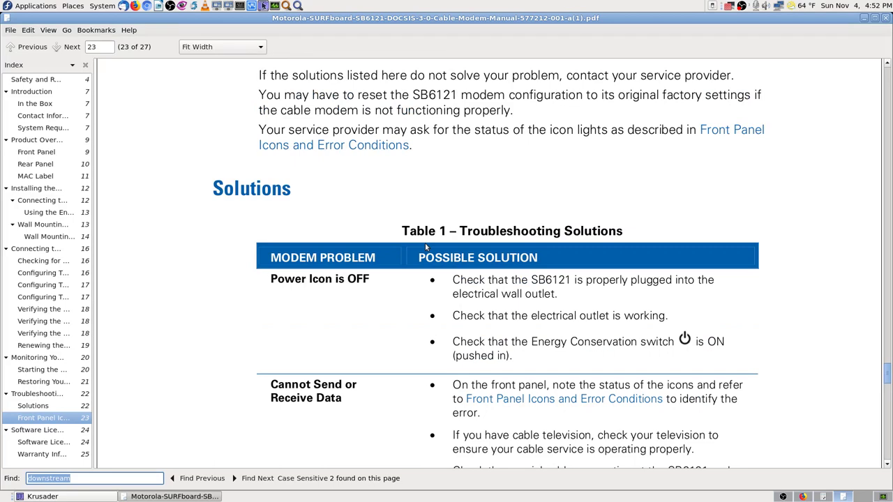
scroll(249, 175, up, 4)
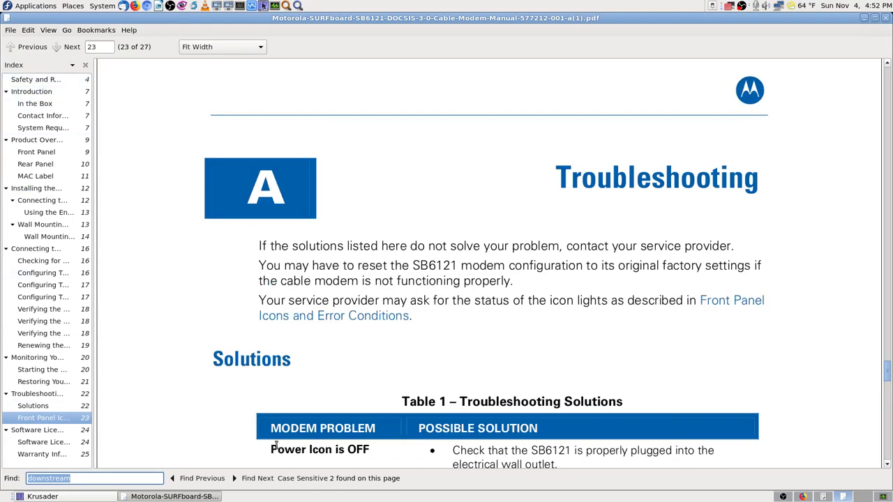
click(39, 81)
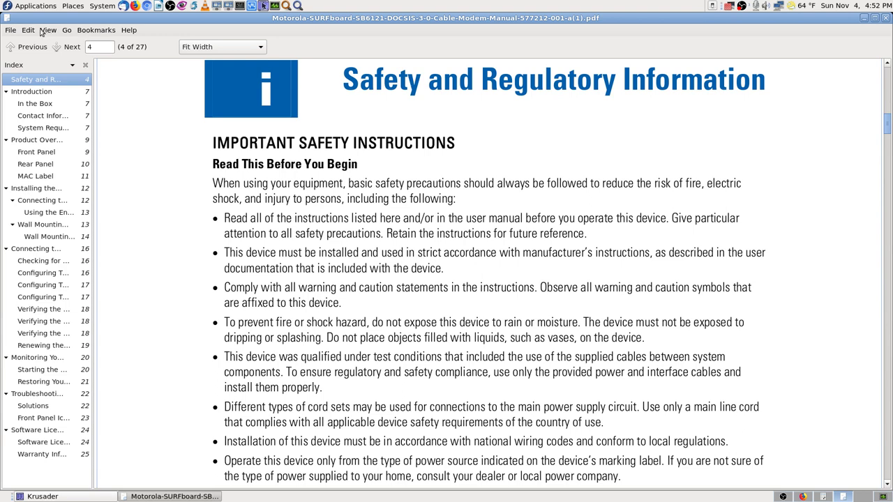
- Search the manual for 'mbps' via Edit > Find, then clear the unmatched term
click(65, 31)
mouse_move(30, 32)
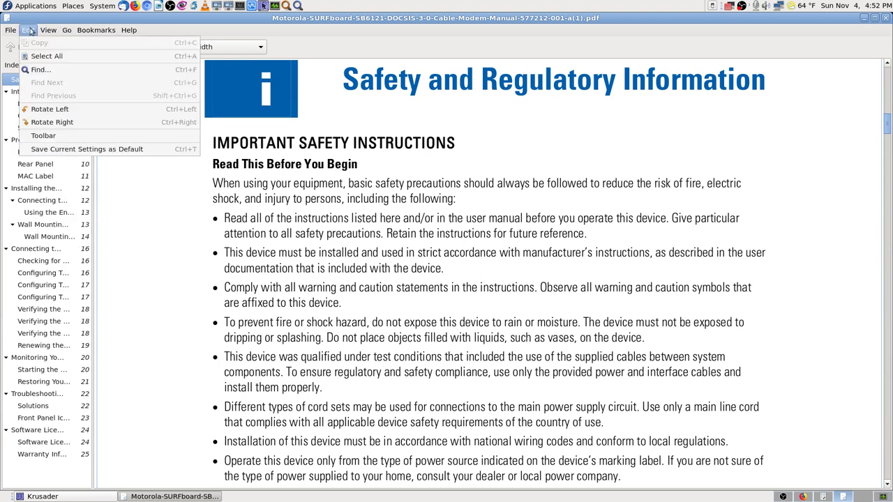
click(40, 70)
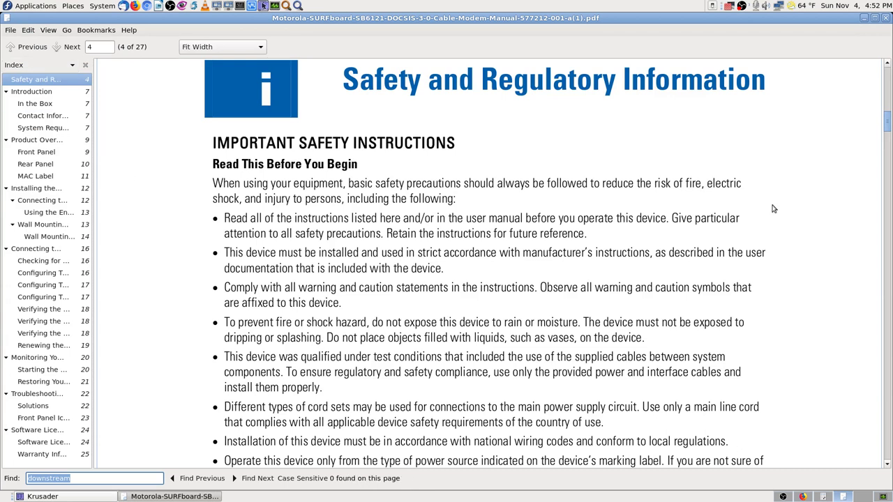
text(mbps)
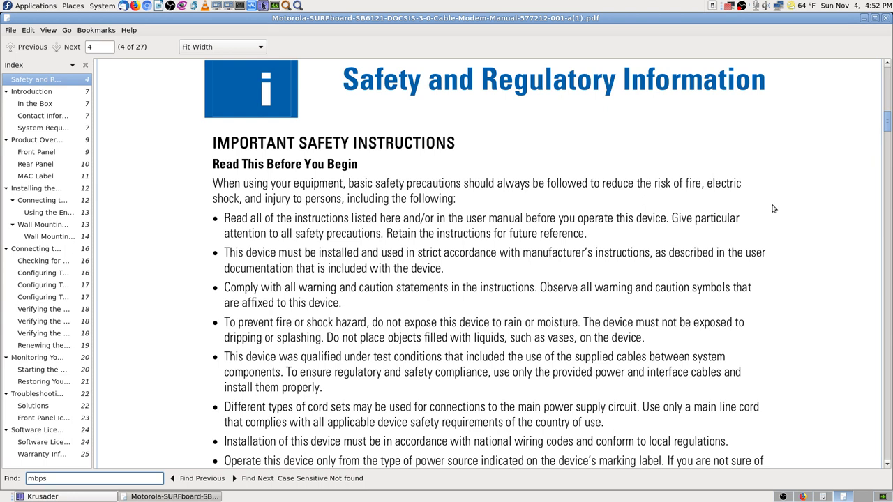
key(BackSpace)
key(BackSpace)
key(BackSpace)
key(BackSpace)
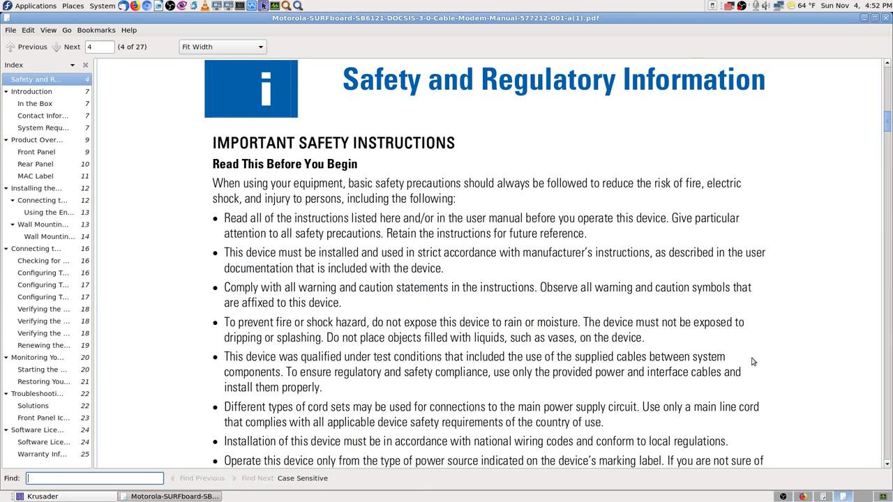
click(823, 496)
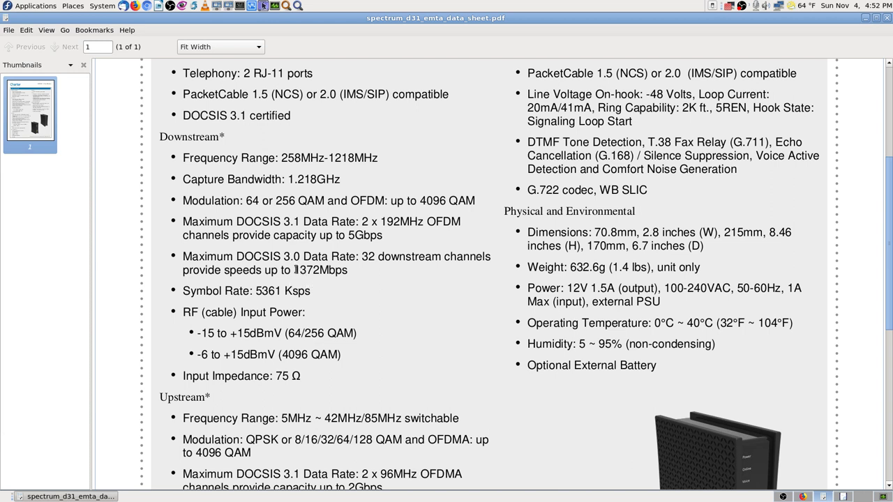
- Select the 1372Mbps top speed on the Spectrum D31 datasheet, then return to the manual
drag(295, 269, 350, 270)
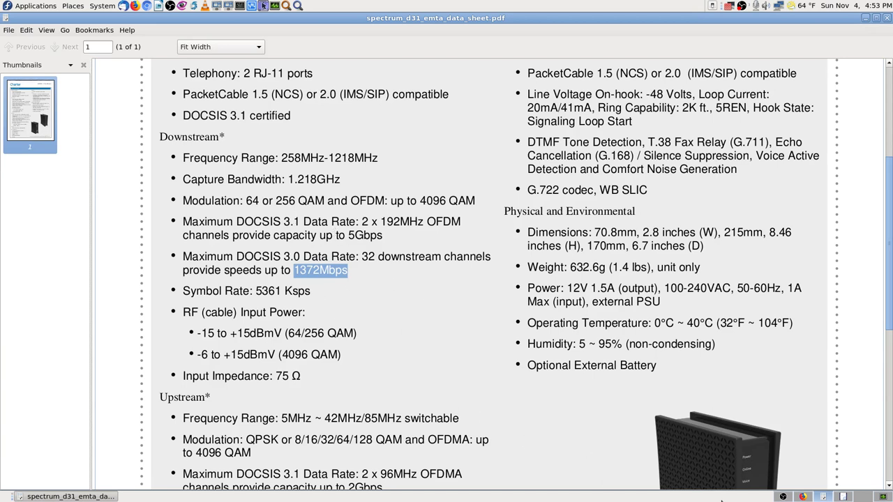
right_click(335, 272)
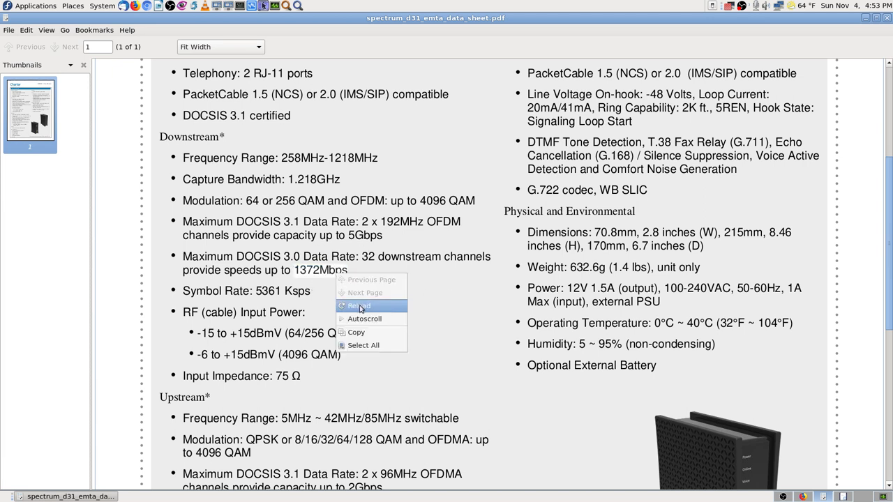
click(337, 270)
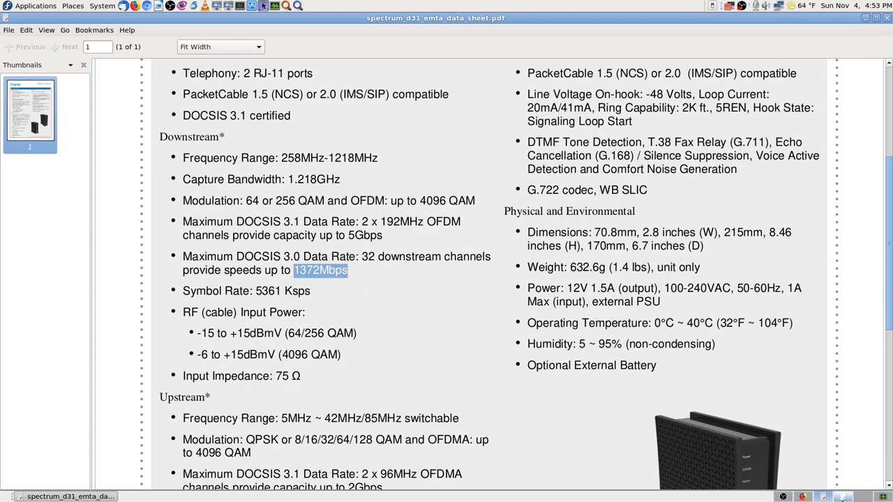
click(843, 496)
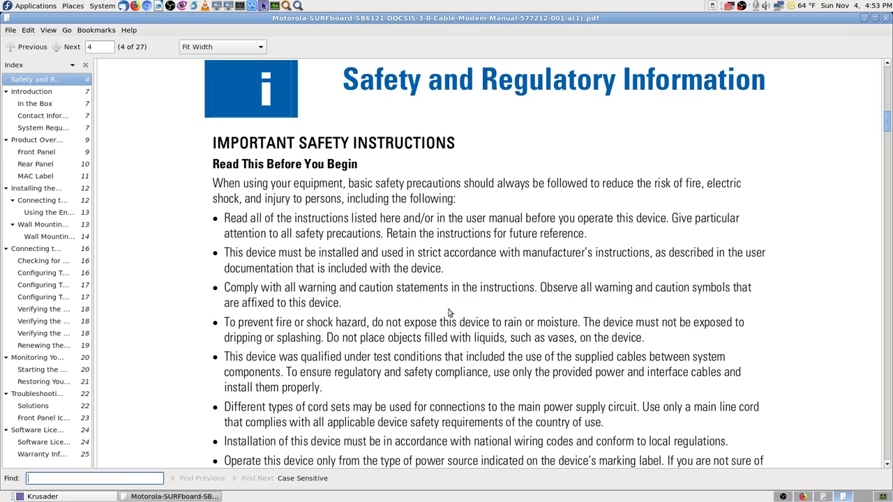
- Search the manual for 'gbps' and 'mbps' (no matches), then widen the index panel
text(gbps)
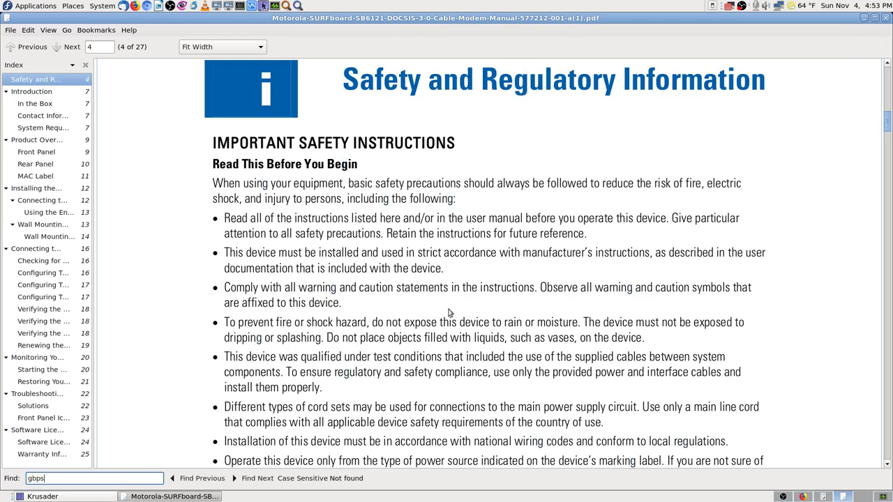
key(BackSpace)
key(BackSpace)
key(BackSpace)
key(BackSpace)
text(mbps)
key(BackSpace)
key(BackSpace)
key(BackSpace)
key(BackSpace)
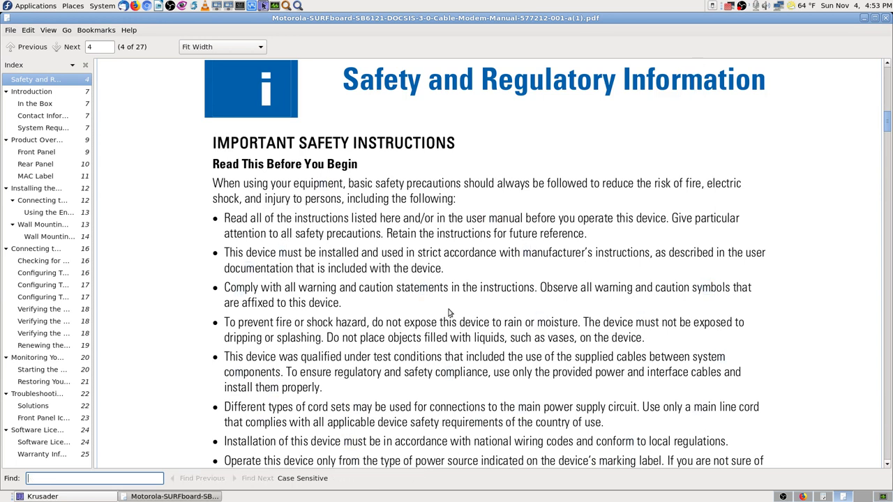
text(mbps)
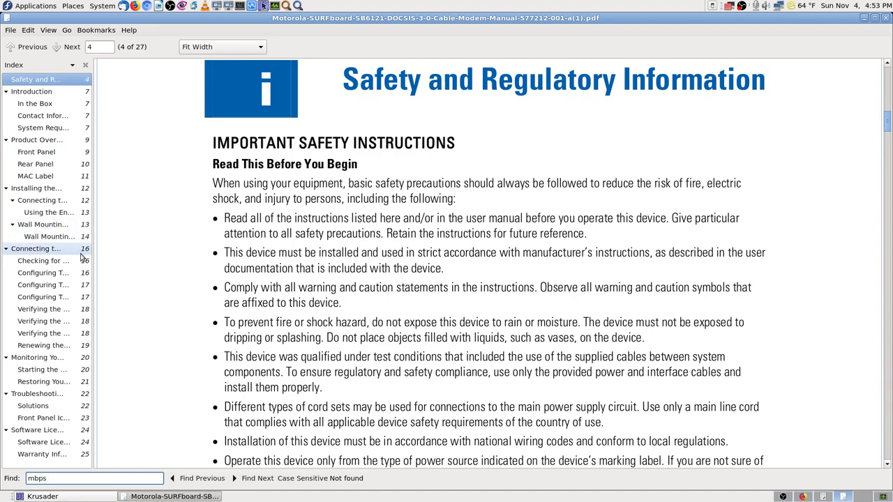
drag(93, 255, 188, 256)
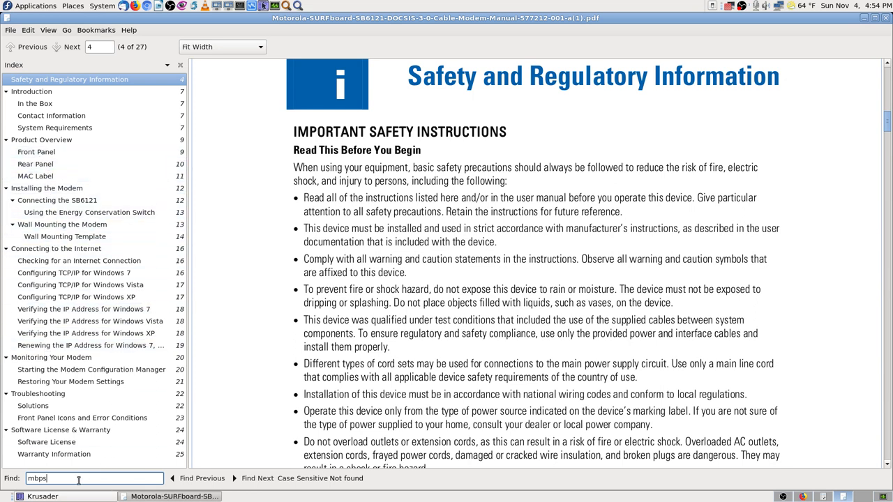
- Search the manual for 'spec' and cycle through its matches
key(BackSpace)
key(BackSpace)
key(BackSpace)
text(spec)
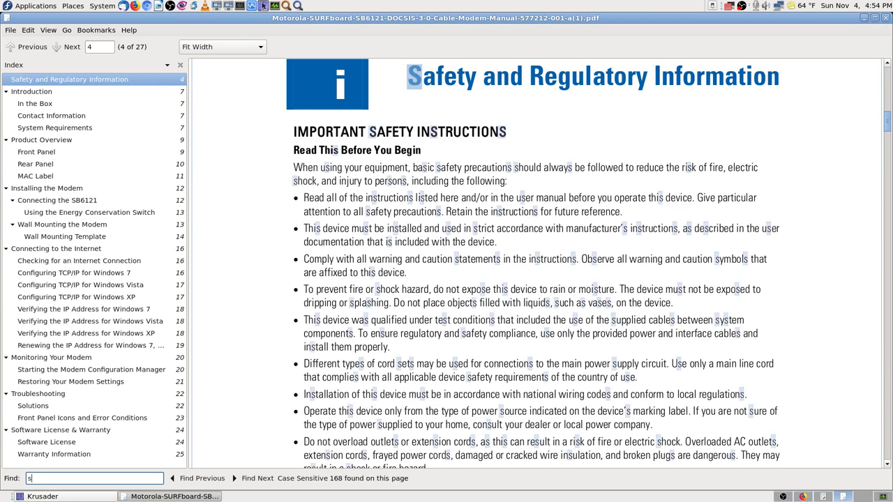
key(Return)
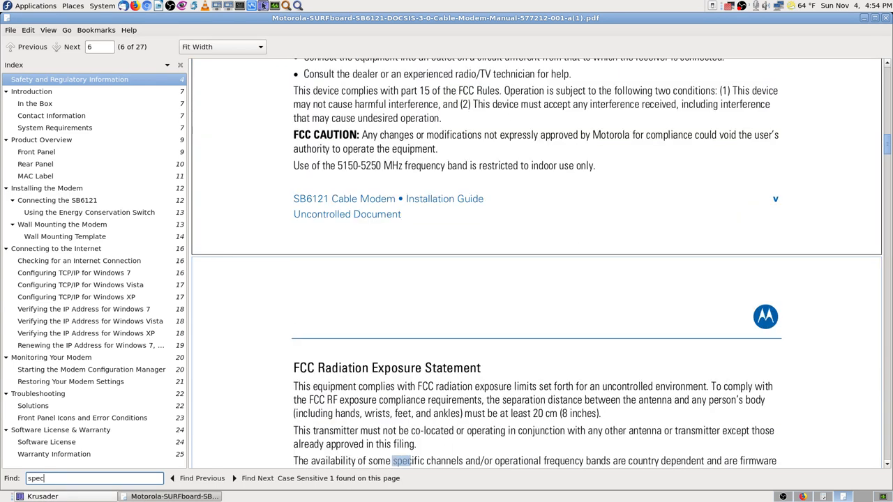
key(Return)
key(Return)
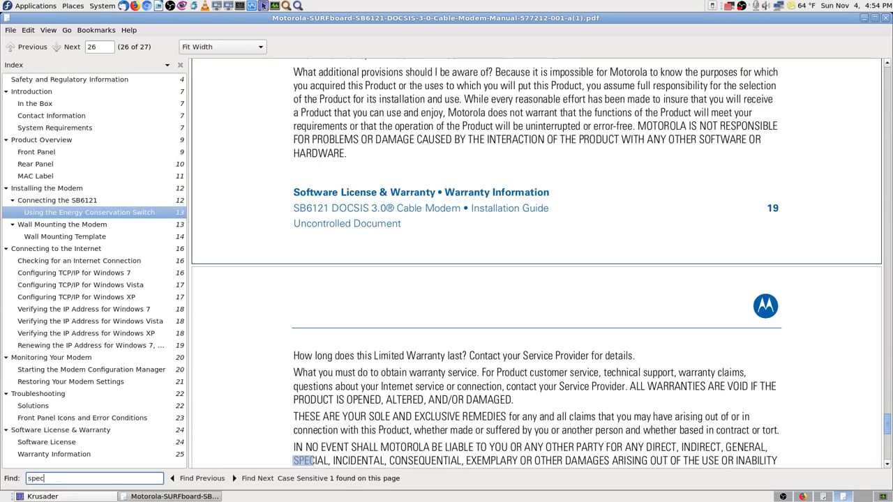
key(Return)
key(Return)
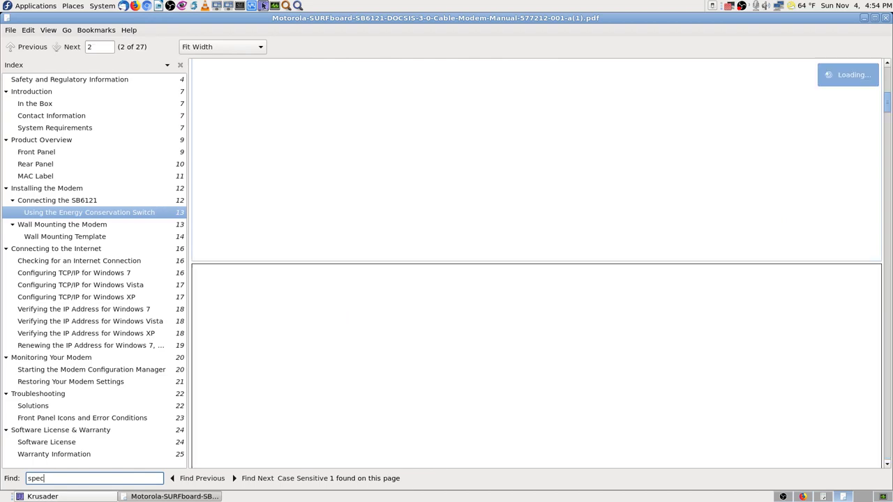
key(Return)
key(Return)
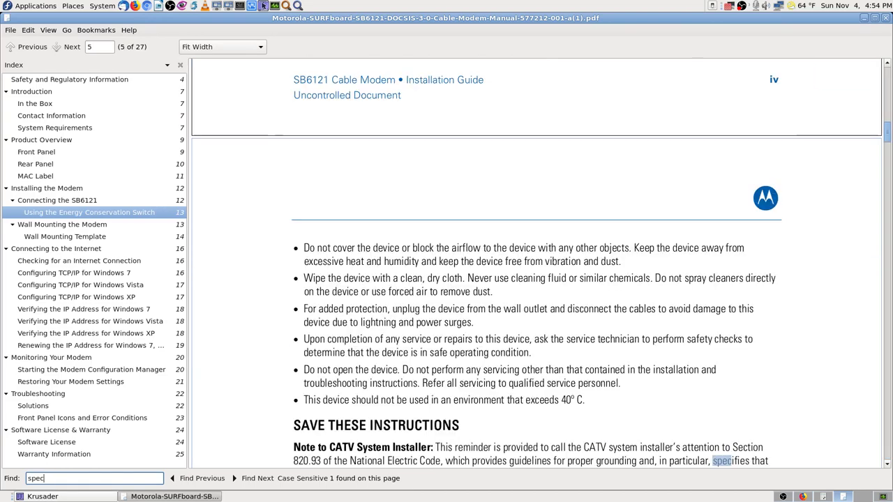
key(Return)
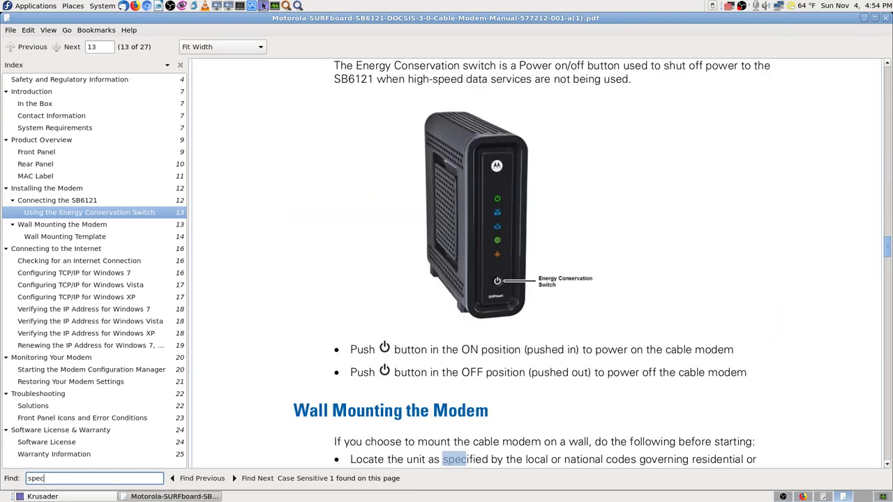
key(Return)
key(Return)
key(Return)
key(Return)
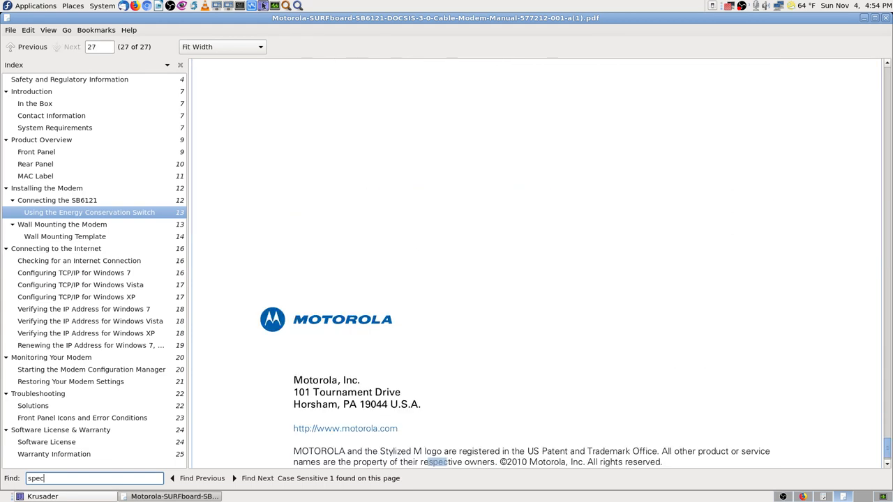
key(Return)
key(Return)
key(Return)
key(Return)
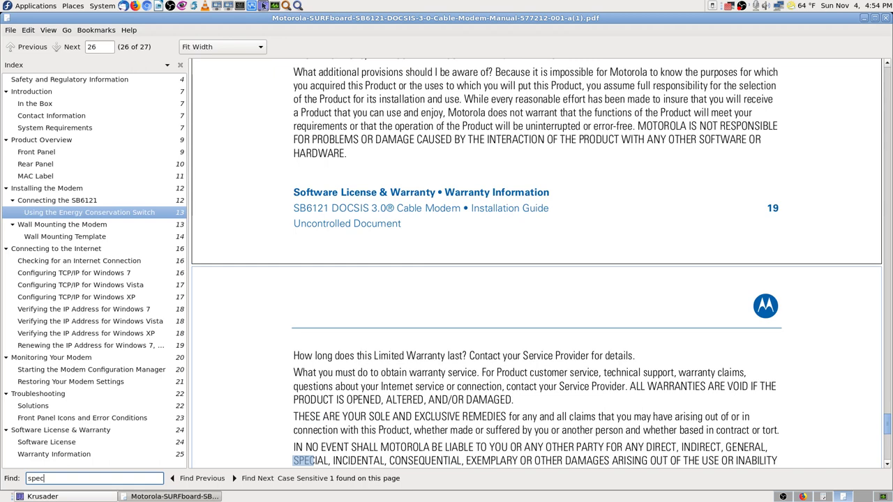
key(Return)
key(Return)
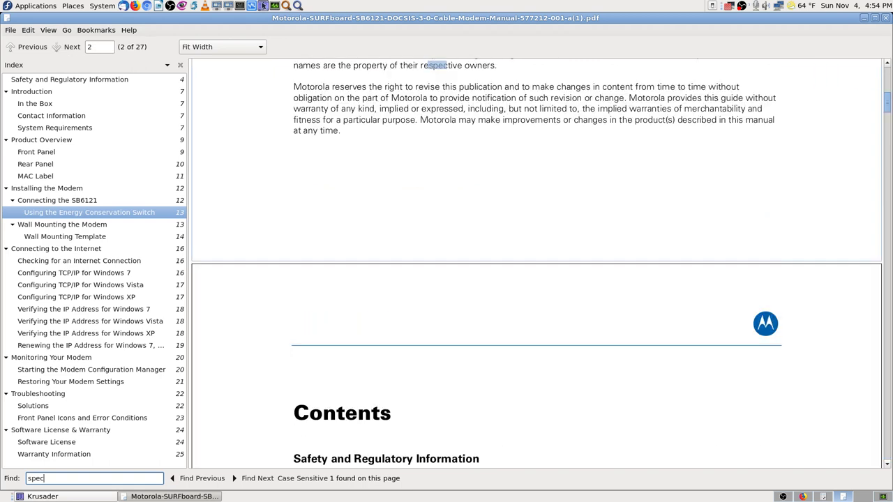
- Cycle through the 'mb' matches, then change the search term to 'dow'
key(BackSpace)
key(BackSpace)
key(BackSpace)
key(BackSpace)
text(mbps)
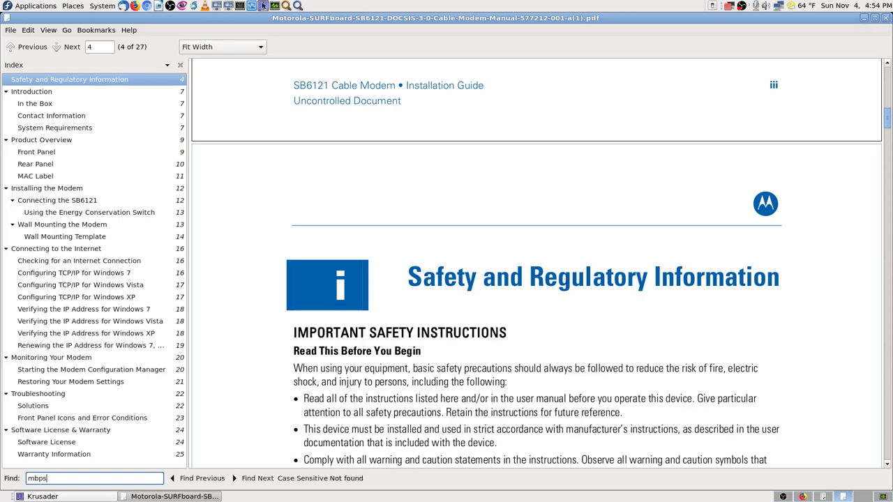
key(BackSpace)
key(BackSpace)
key(Return)
key(Return)
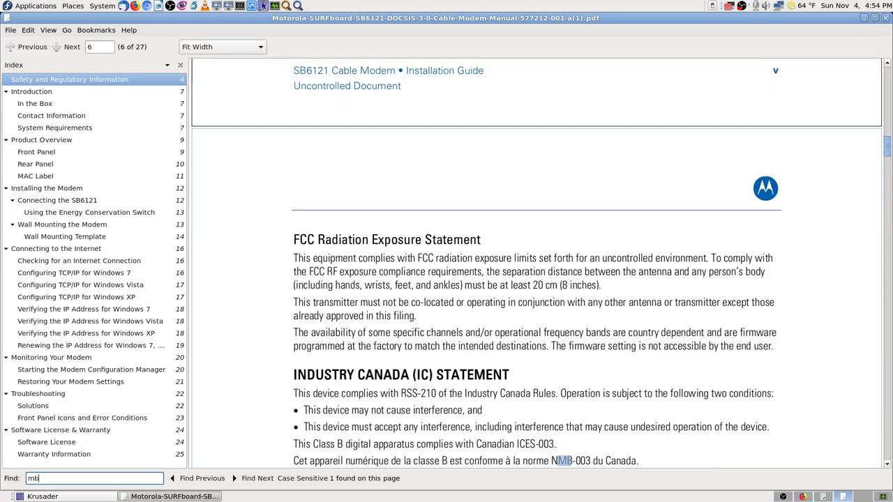
key(Return)
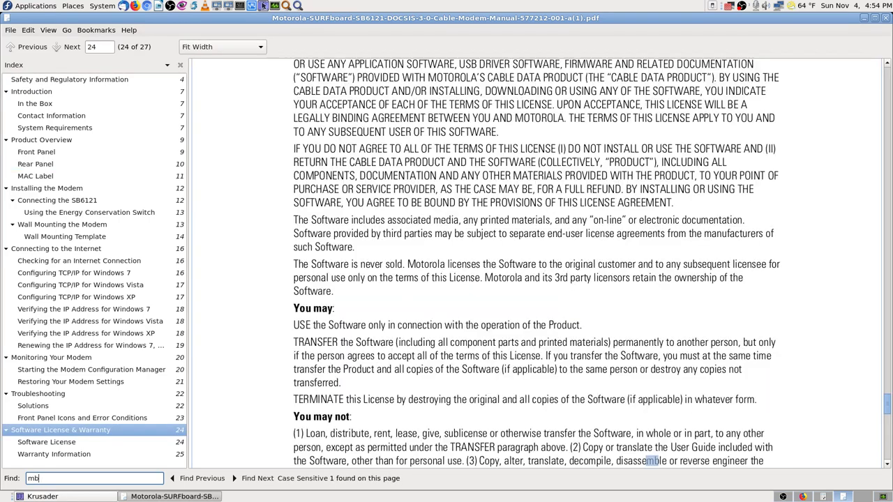
key(Return)
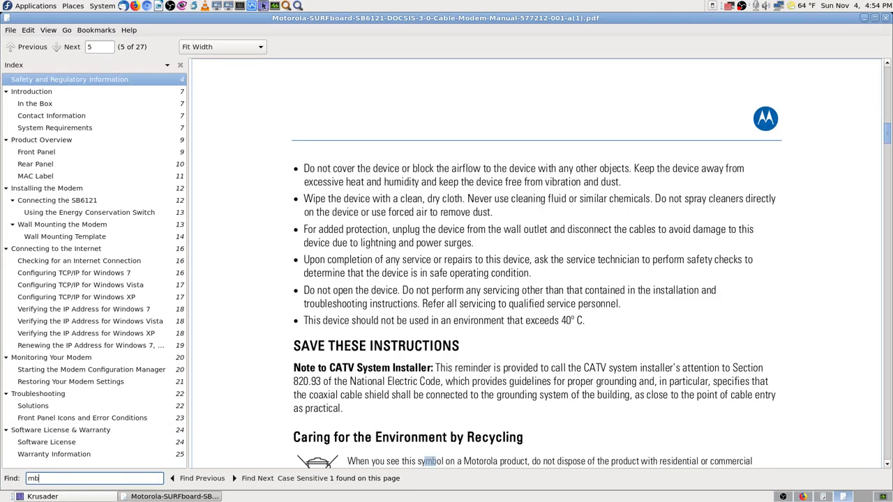
key(Return)
key(Return)
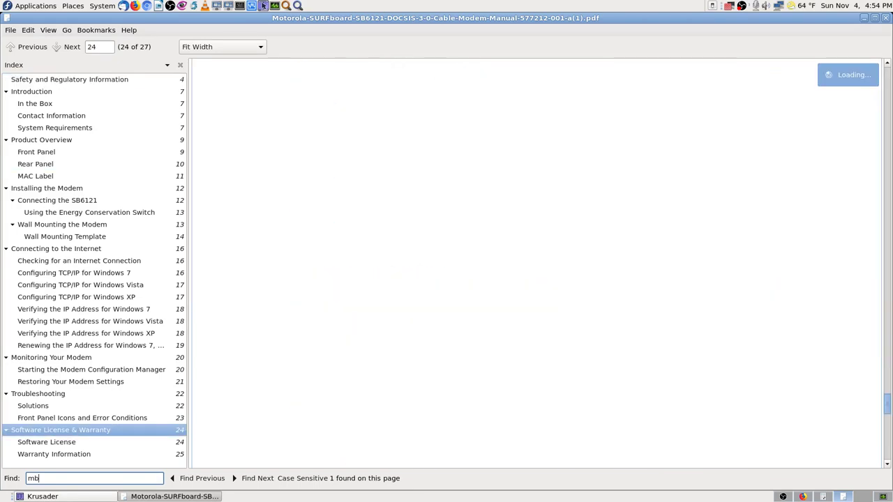
key(BackSpace)
key(BackSpace)
text(downloa)
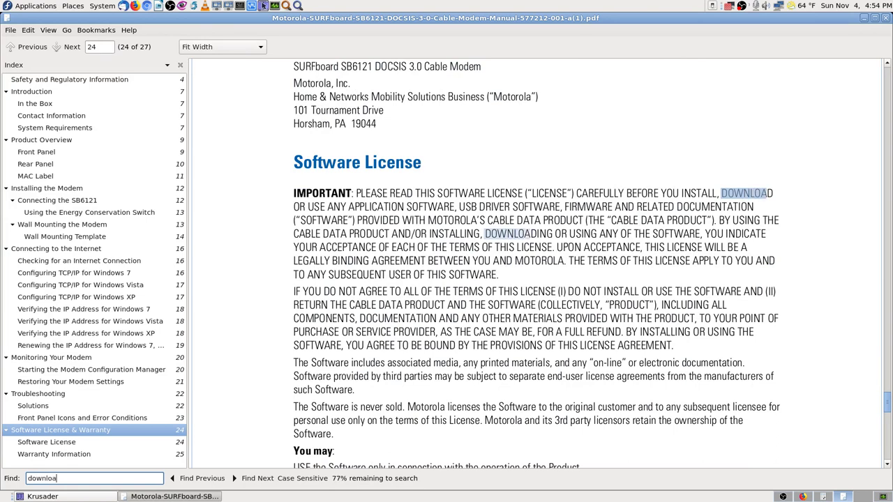
text(d)
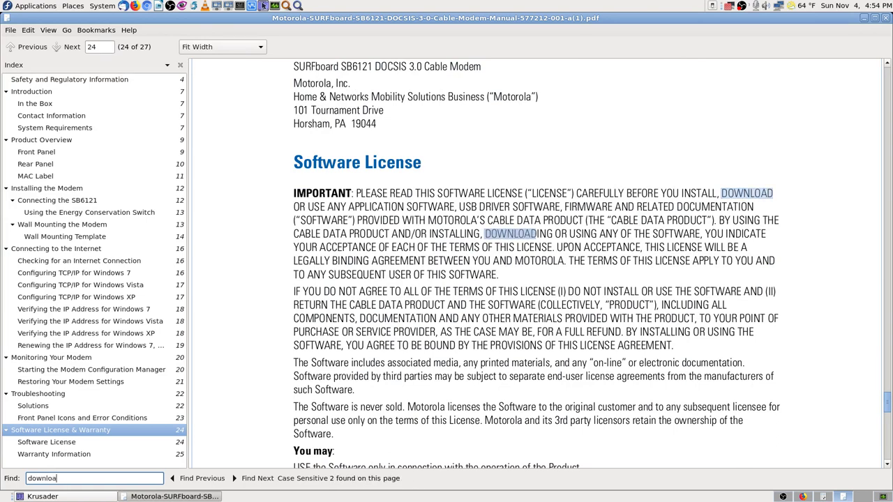
key(BackSpace)
key(BackSpace)
key(BackSpace)
key(BackSpace)
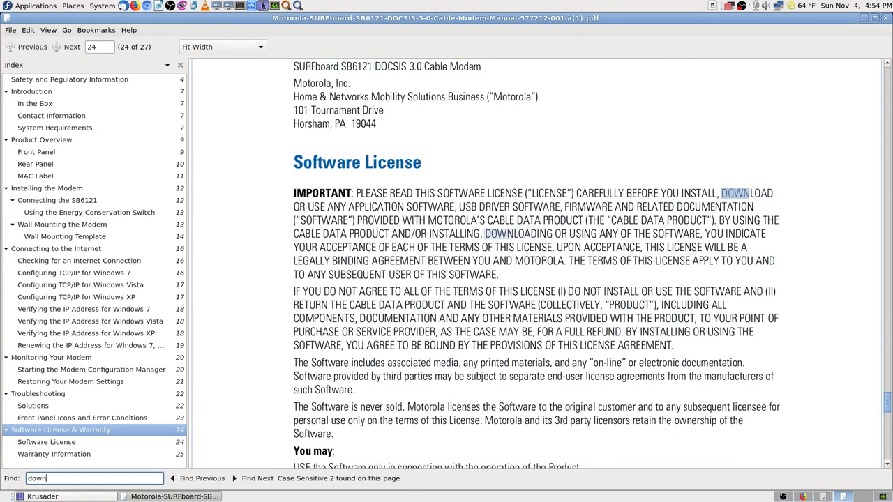
- Complete the 'downstream' search and step through its matches in the LED table
text(nstream)
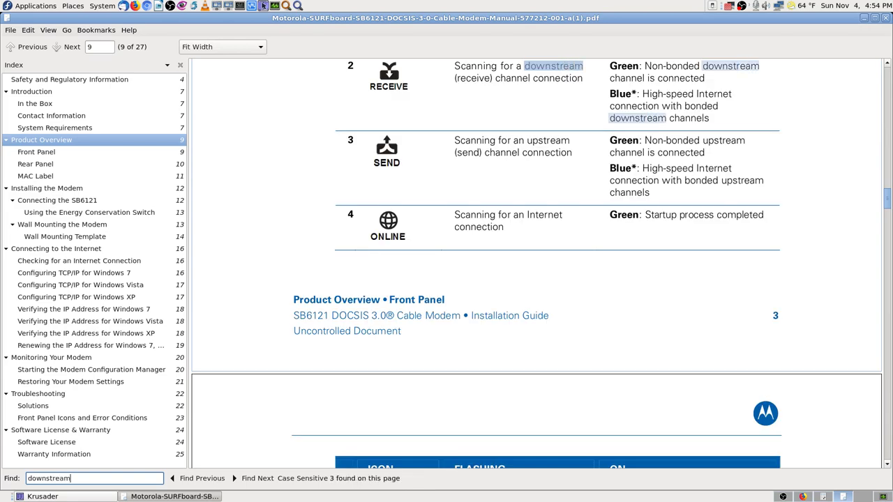
key(Return)
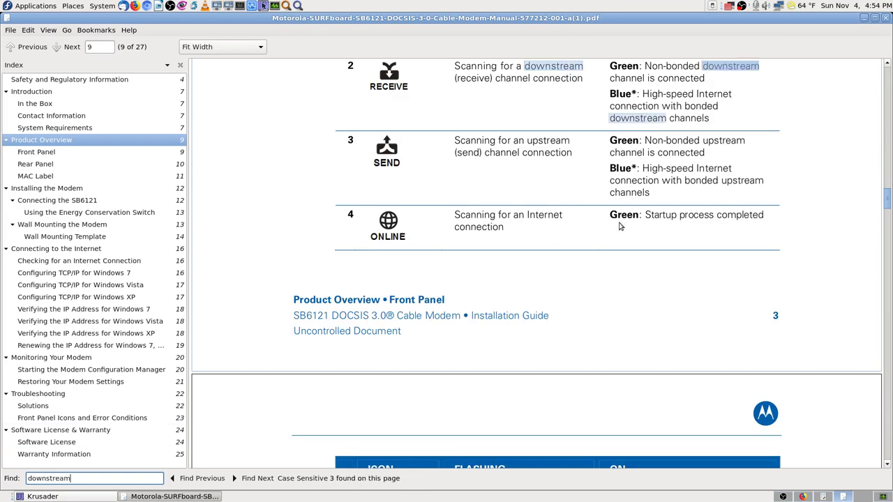
scroll(620, 225, up, 3)
scroll(539, 451, down, 9)
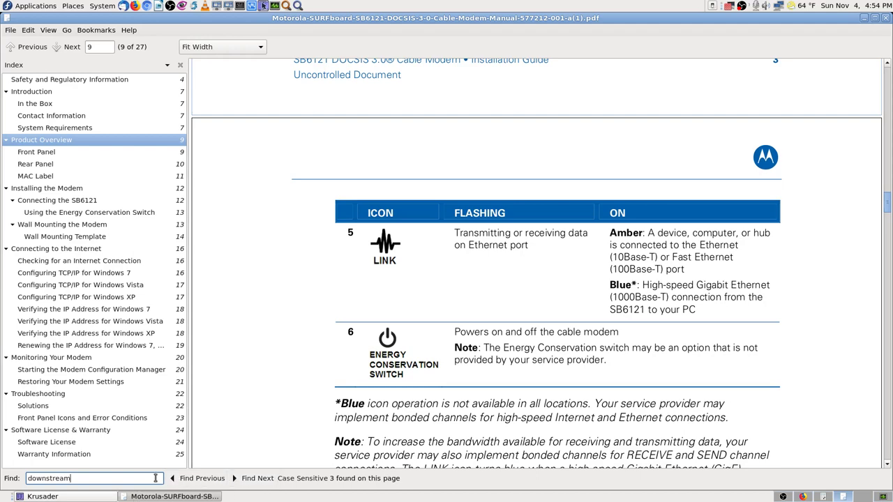
click(268, 480)
click(268, 480)
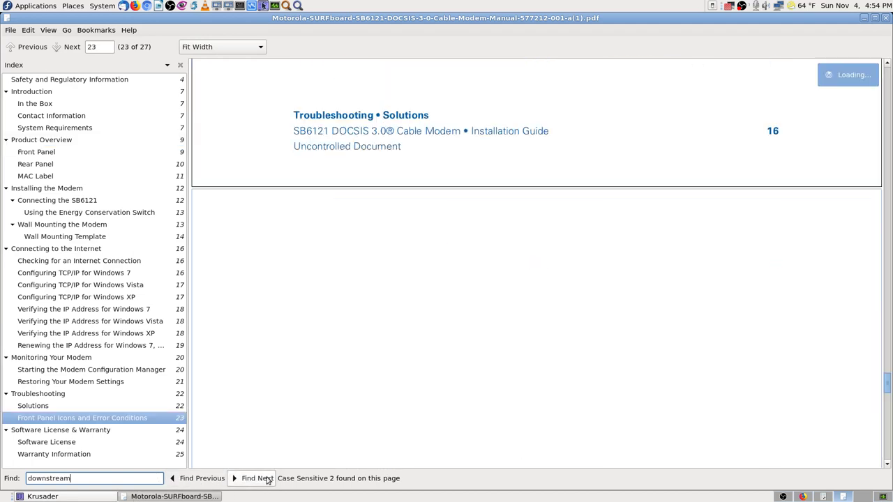
scroll(634, 299, down, 5)
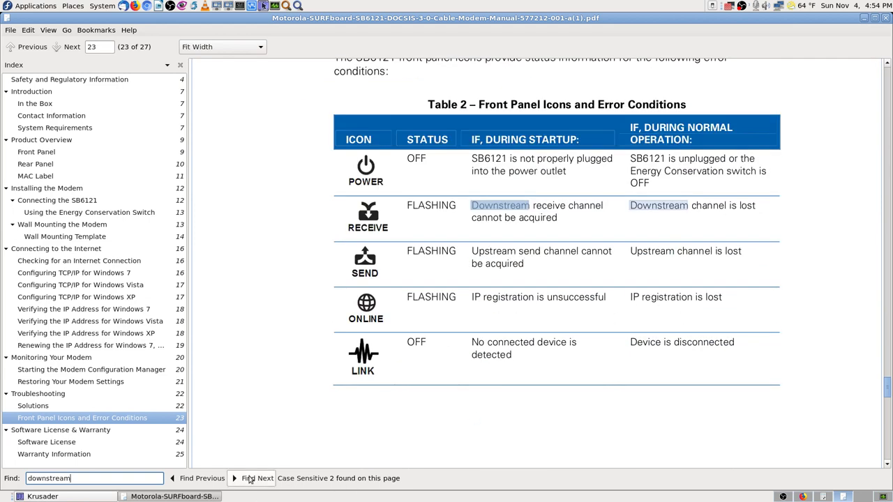
click(249, 479)
click(249, 480)
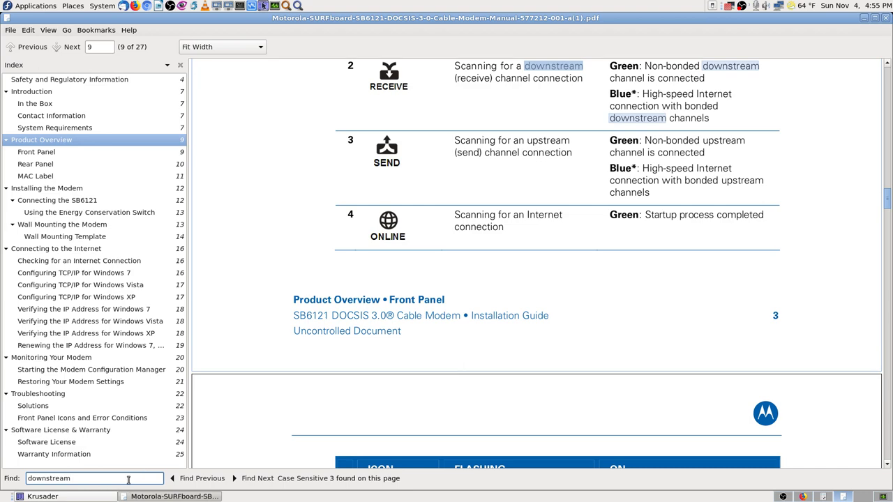
- Search the manual for 'speed' and cycle through the High-Speed matches
key(BackSpace)
key(BackSpace)
key(BackSpace)
key(BackSpace)
key(BackSpace)
key(BackSpace)
key(BackSpace)
key(BackSpace)
key(BackSpace)
key(BackSpace)
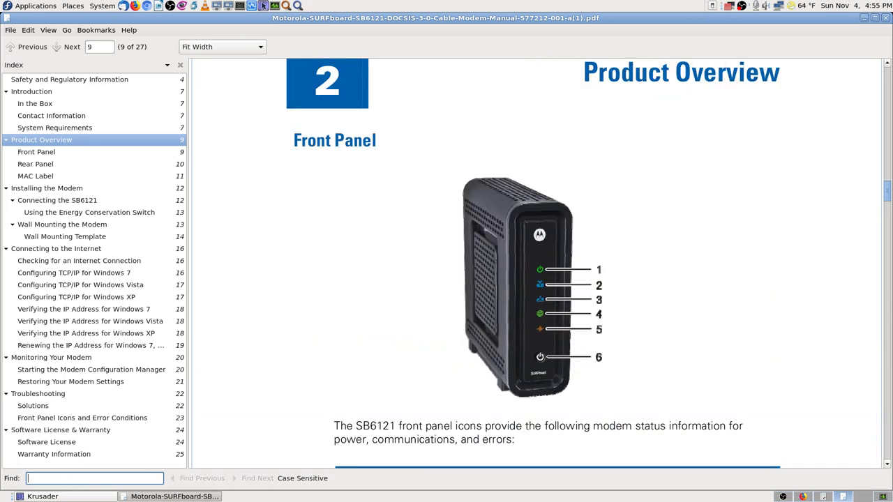
text(speed)
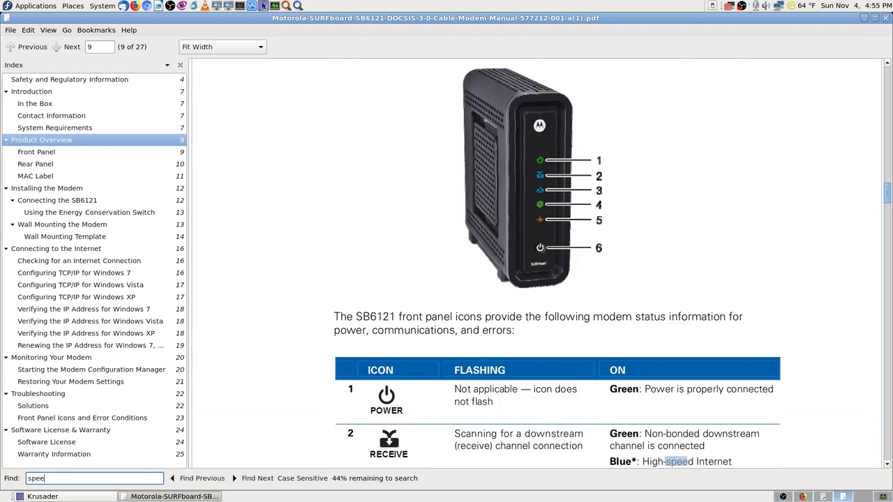
key(Return)
key(Return)
key(Return)
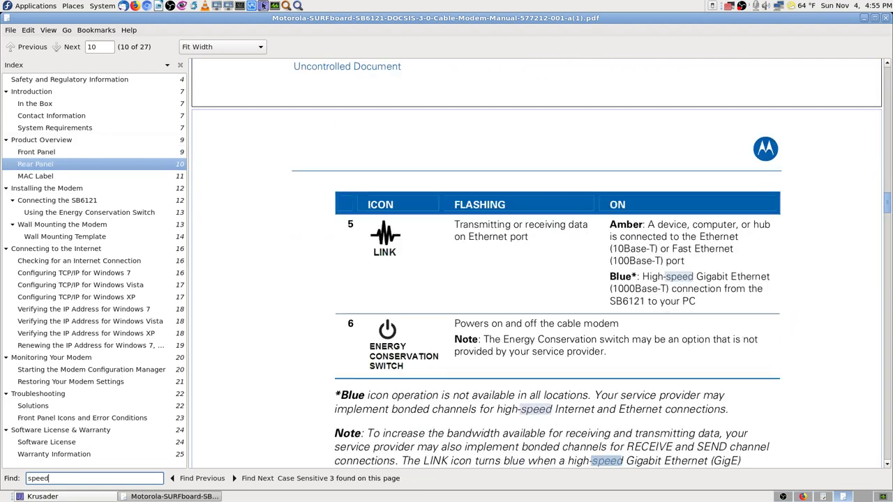
key(Return)
key(Return)
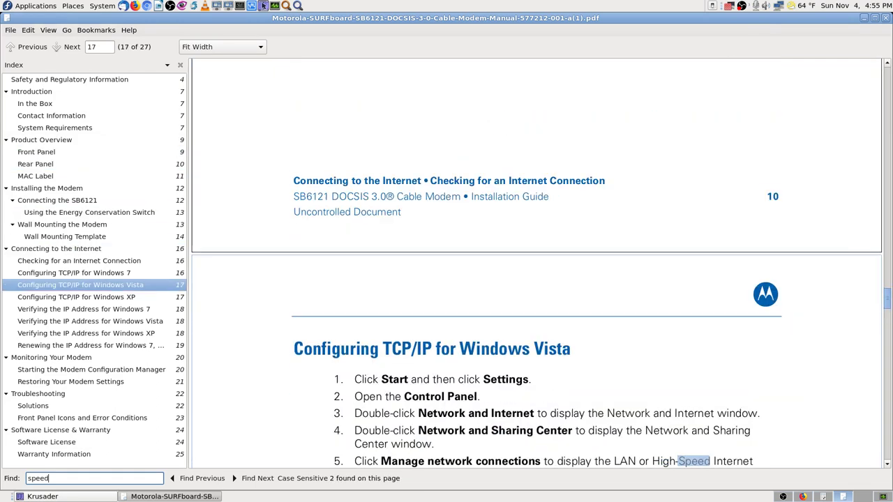
key(Return)
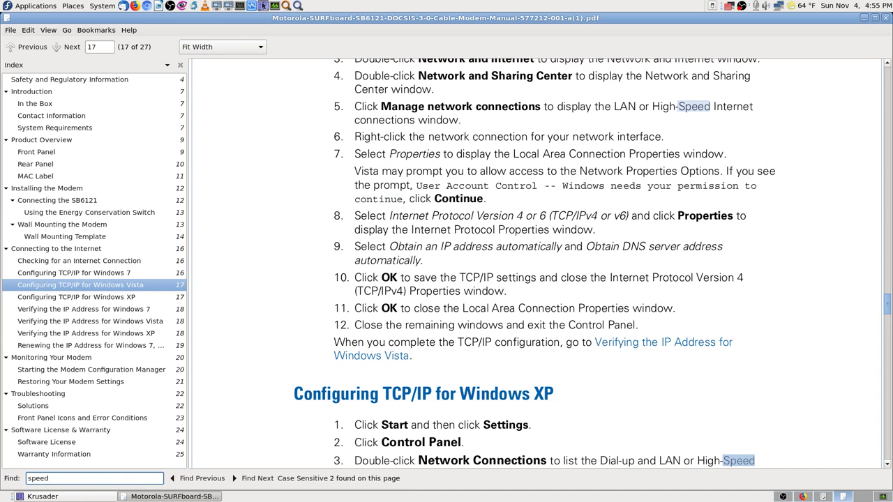
key(Return)
key(Return)
key(Return)
key(Return)
key(Return)
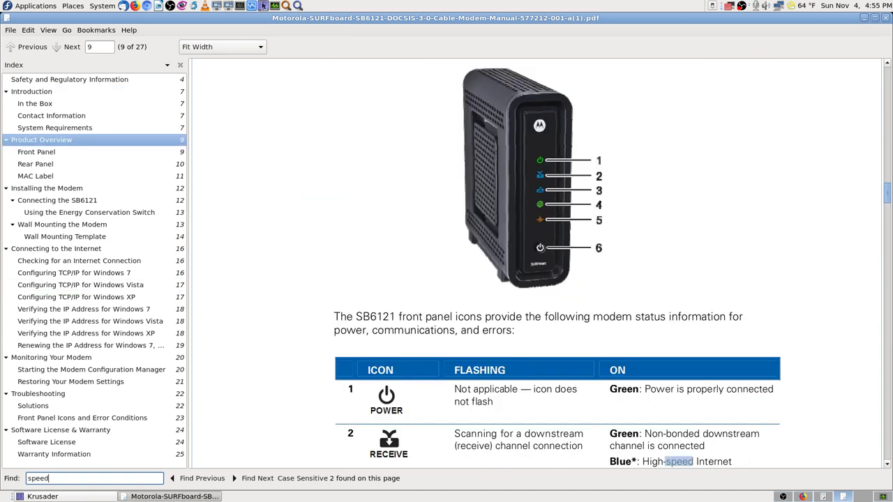
key(Return)
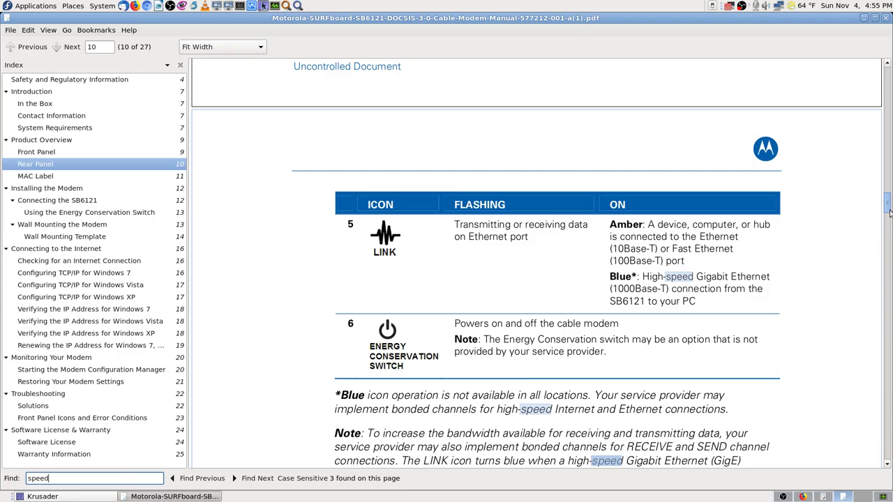
- Scroll to the Contents page and narrow the index sidebar
mouse_move(889, 212)
mouse_down()
mouse_move(890, 483)
mouse_move(888, 73)
mouse_up()
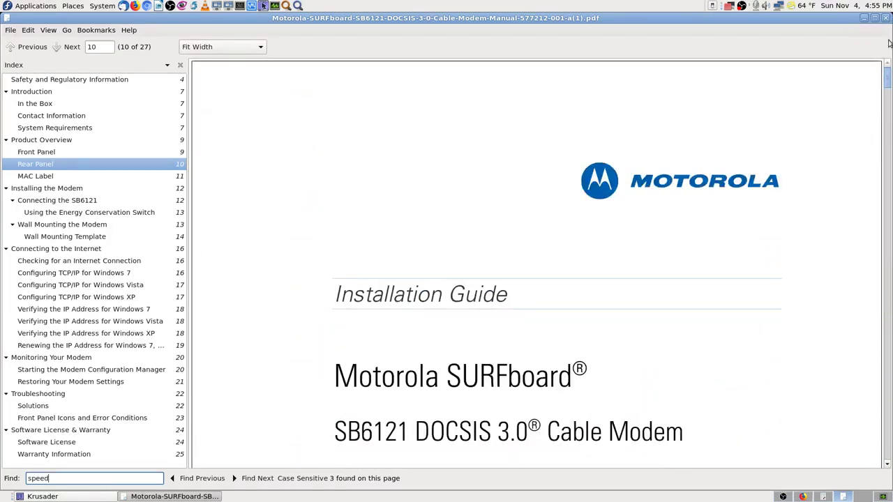
drag(887, 75, 887, 104)
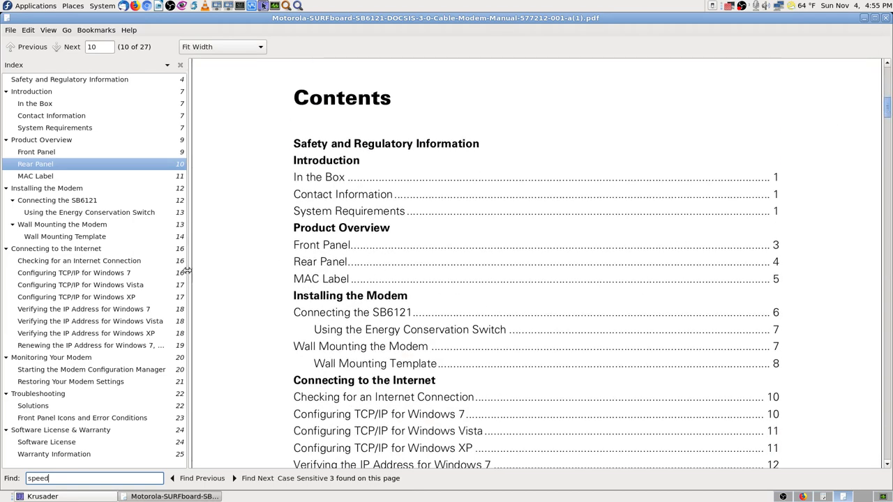
drag(187, 271, 82, 268)
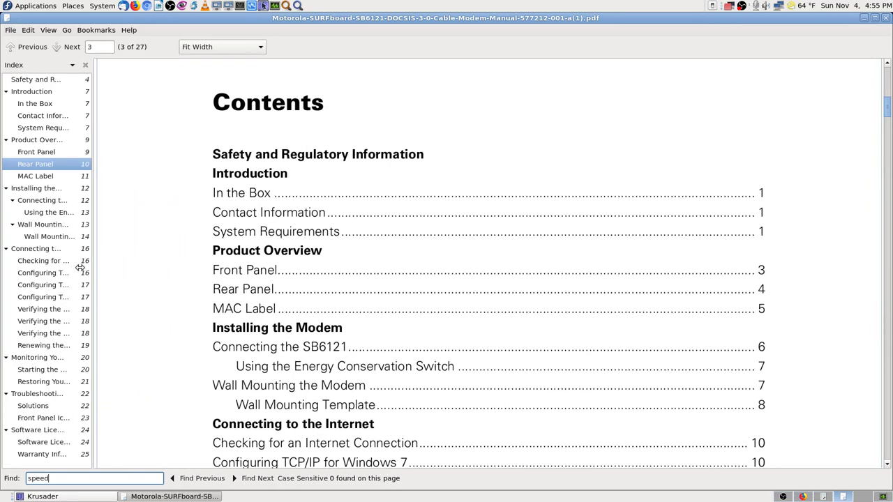
drag(888, 115, 890, 353)
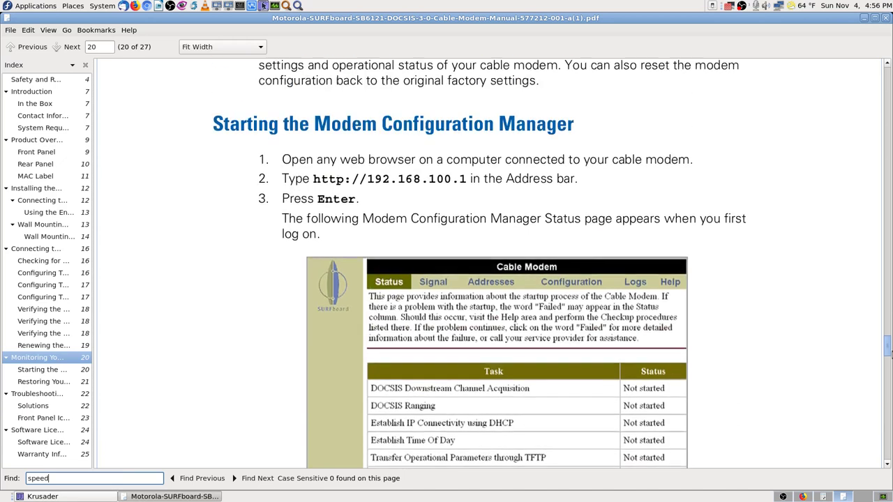
key(Escape)
drag(312, 178, 459, 178)
right_click(459, 176)
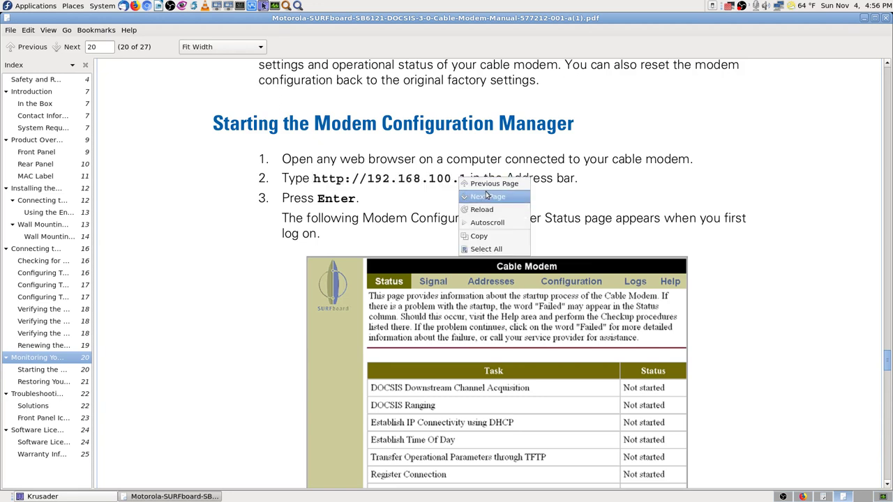
click(479, 238)
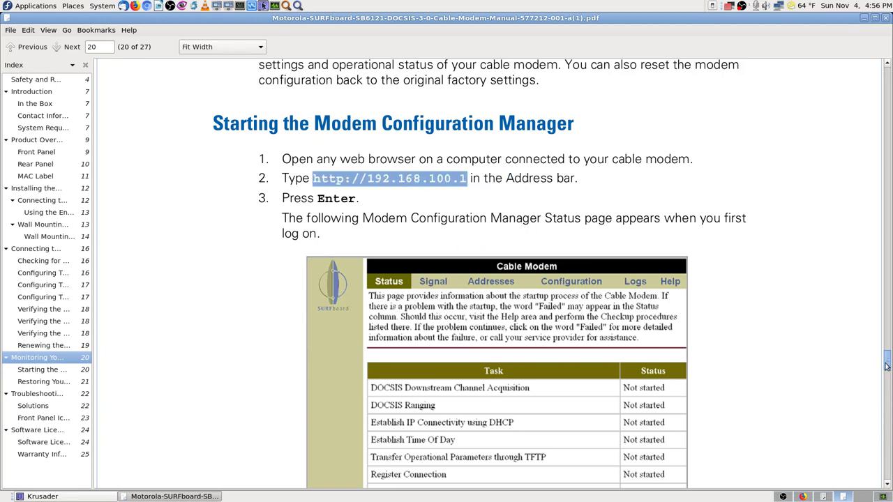
scroll(886, 366, down, 2)
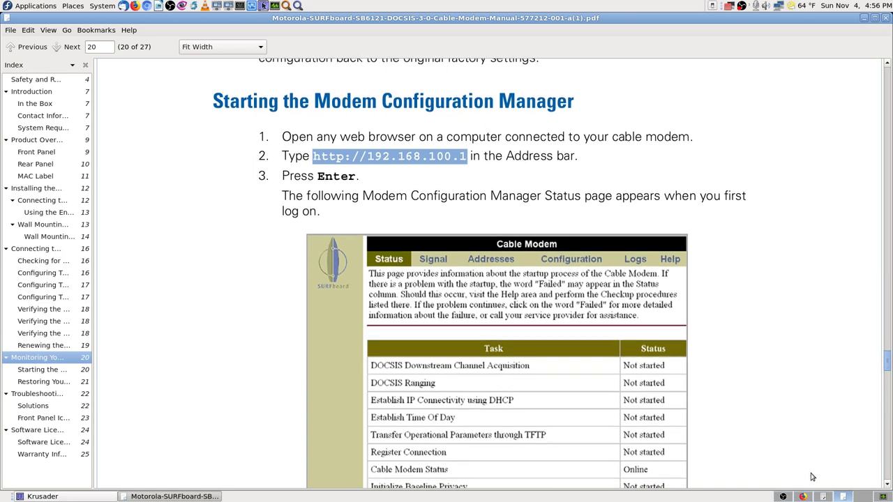
click(800, 497)
- Load 192.168.100.1 in a new Firefox tab, then return to the manual
click(255, 46)
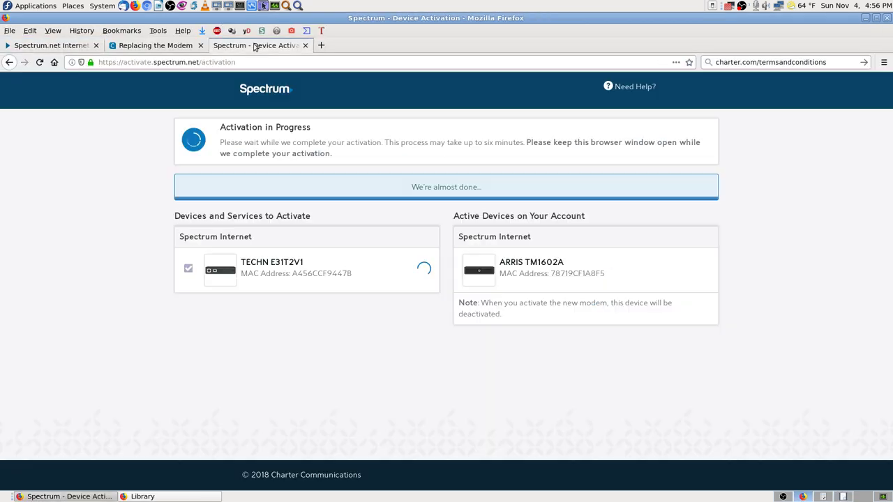
click(322, 45)
right_click(332, 64)
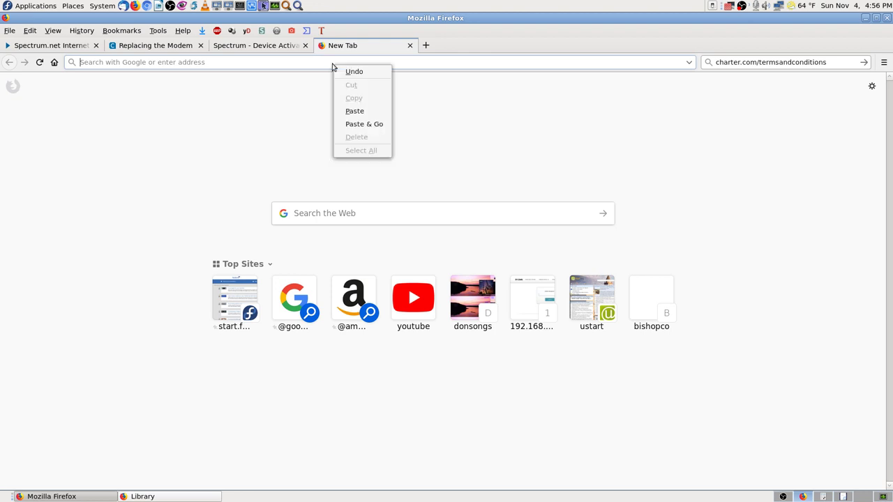
click(389, 127)
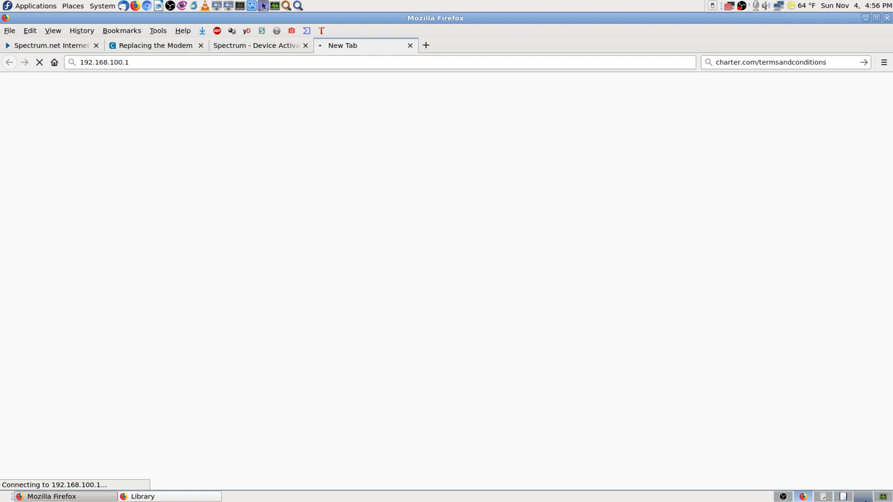
click(842, 498)
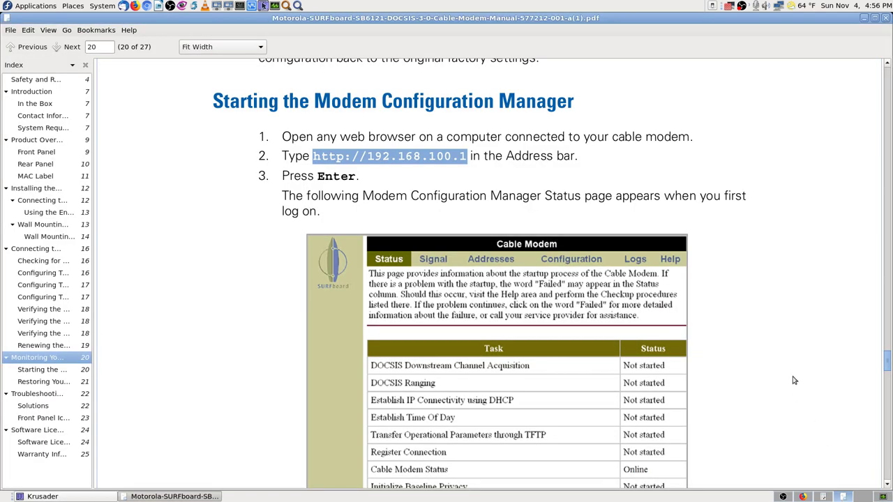
- Read pages 20–27 to the back cover, then jump back to page 1
scroll(793, 380, down, 6)
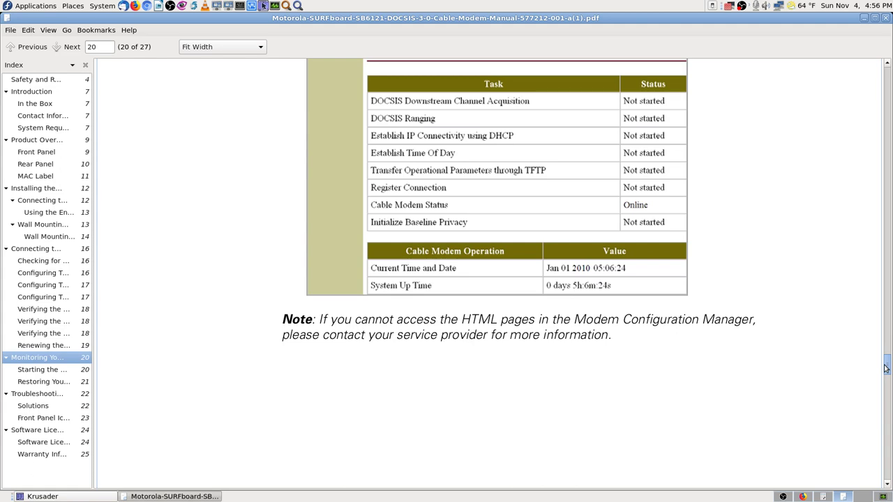
scroll(885, 367, up, 1)
scroll(888, 400, down, 1)
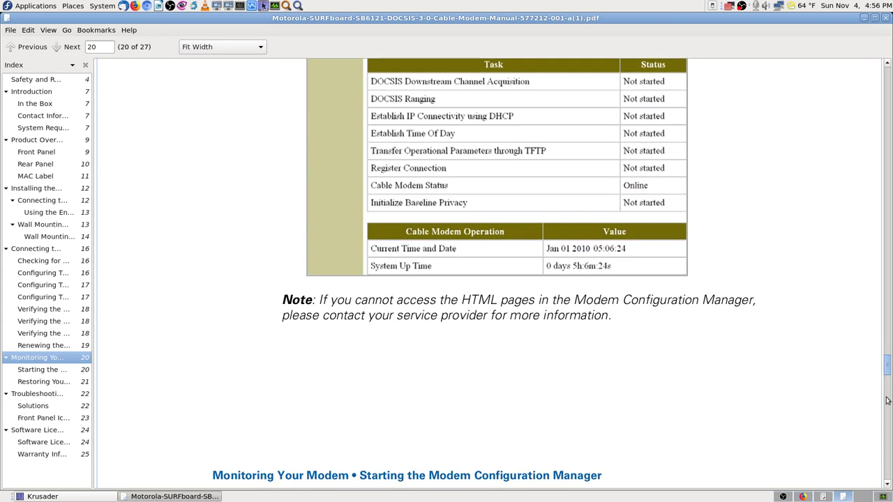
scroll(888, 379, down, 10)
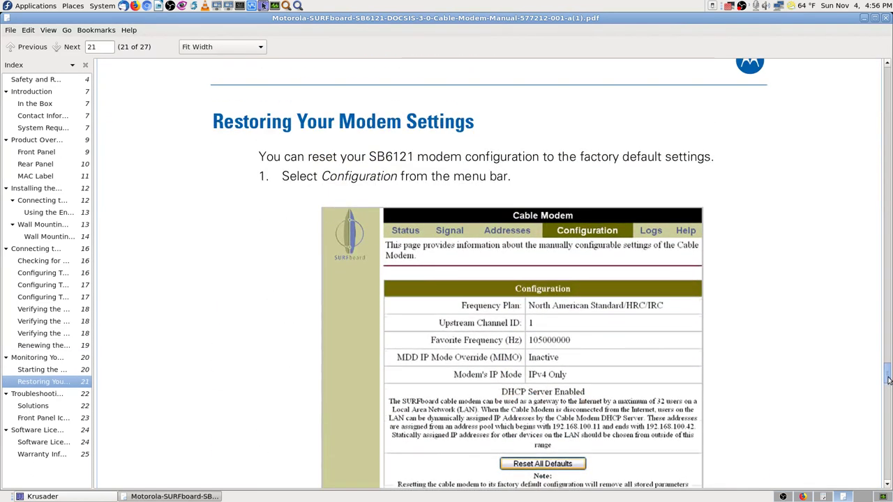
scroll(888, 380, down, 2)
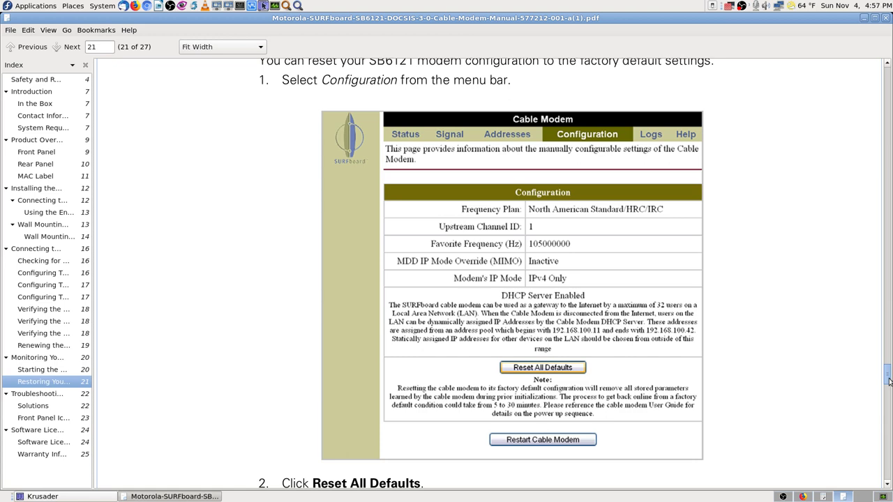
drag(888, 380, 889, 477)
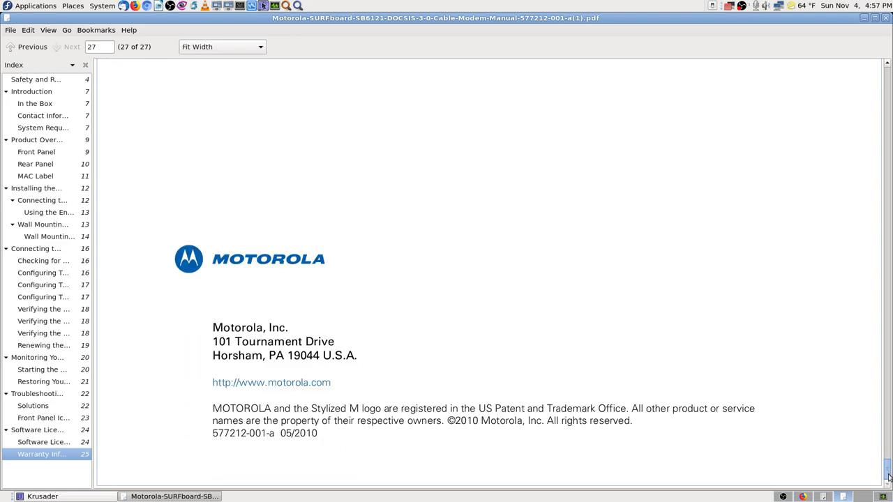
key(ctrl+Home)
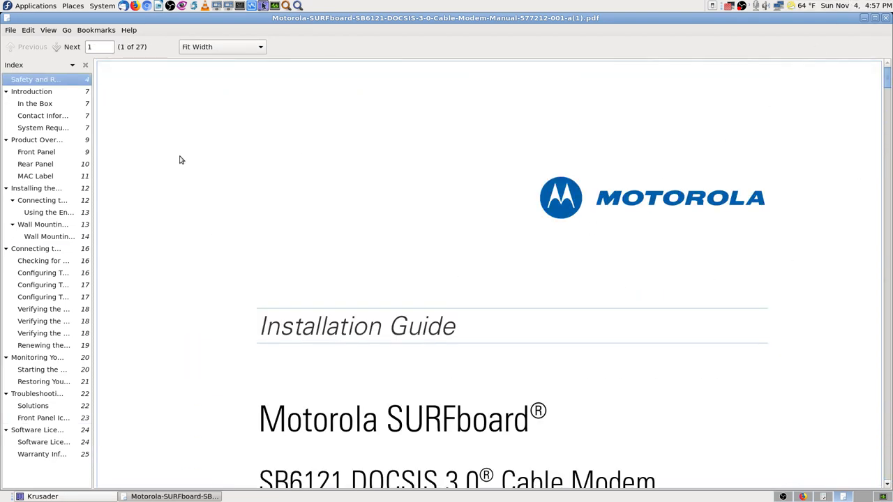
- Close the modem manual, browse the Charter Spectrum ISP info folder in Krusader, and bring Firefox forward
click(884, 19)
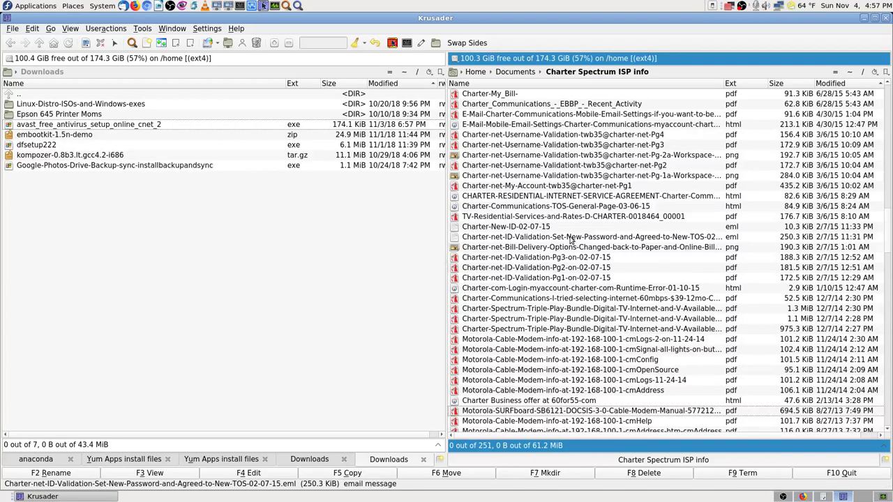
scroll(571, 241, up, 12)
scroll(570, 241, up, 11)
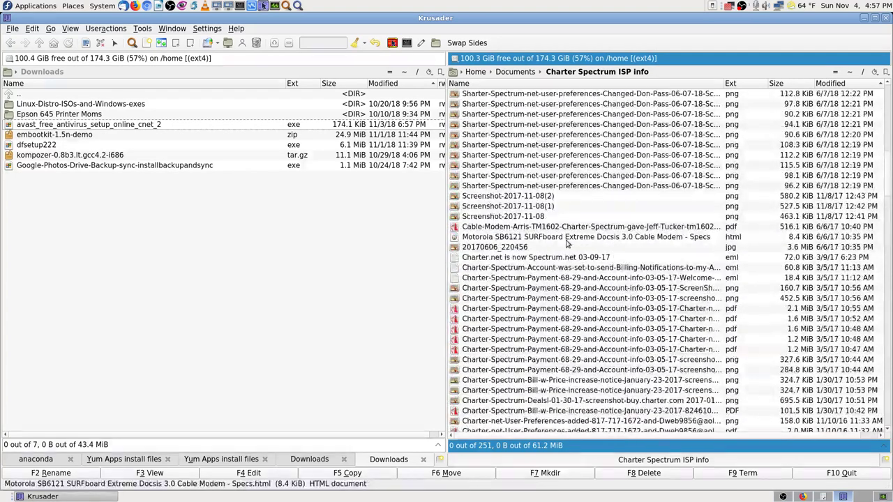
scroll(567, 242, down, 2)
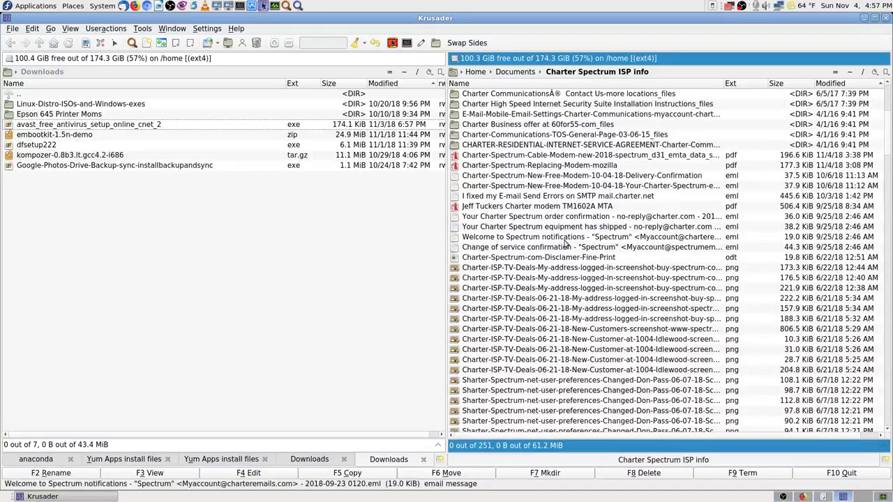
click(802, 496)
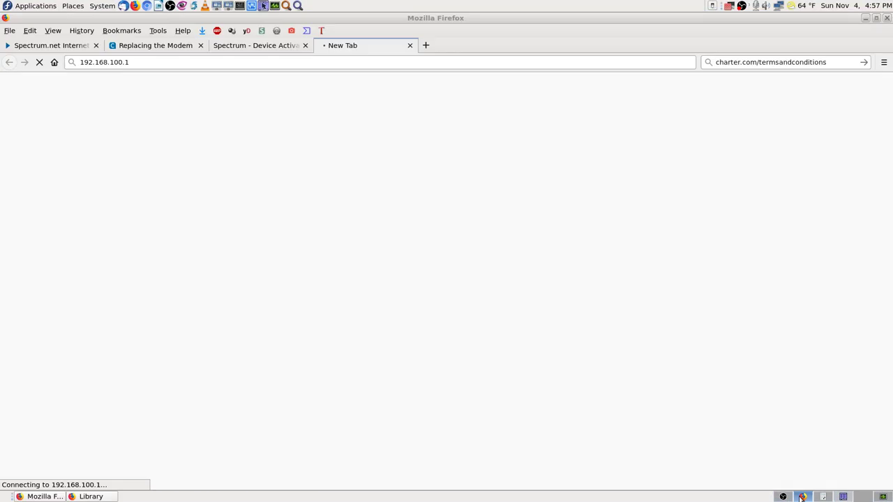
- Close the stalled 192.168.100.1 tab, view the DOCSIS 3.1 modem data sheet via Get More Device Info, then go back
click(410, 46)
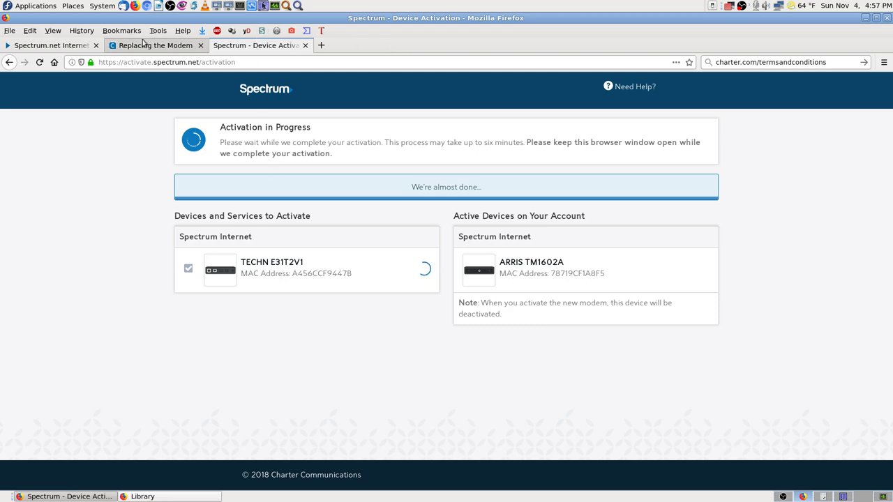
click(69, 46)
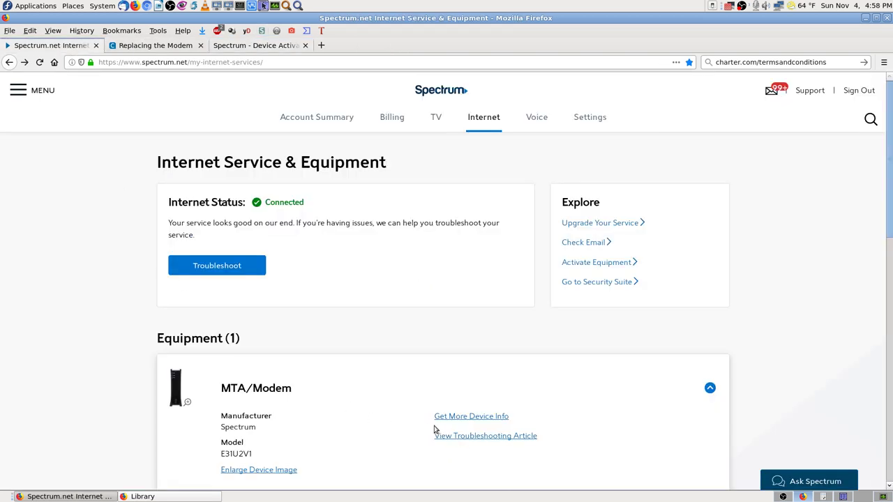
scroll(450, 426, down, 1)
scroll(450, 426, down, 1)
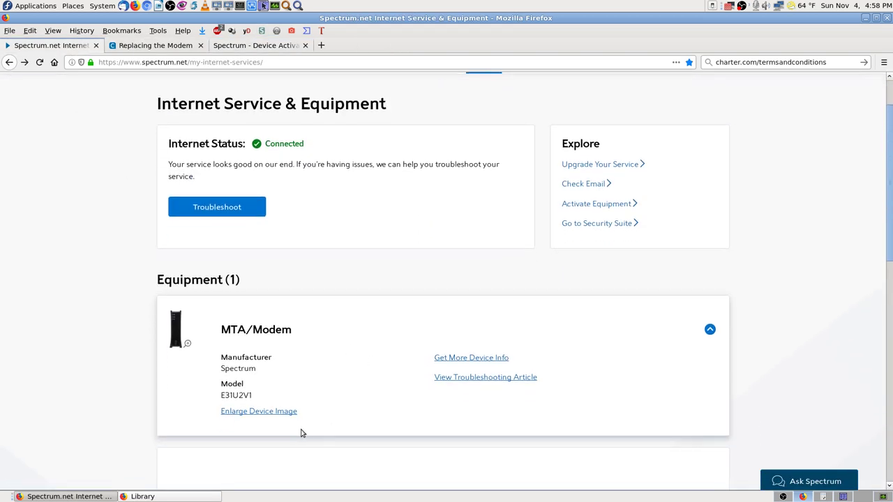
click(492, 357)
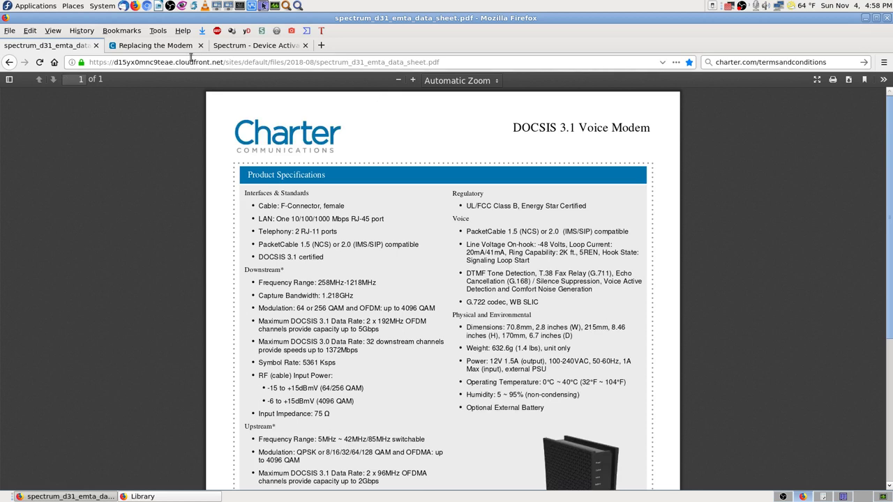
key(alt+Left)
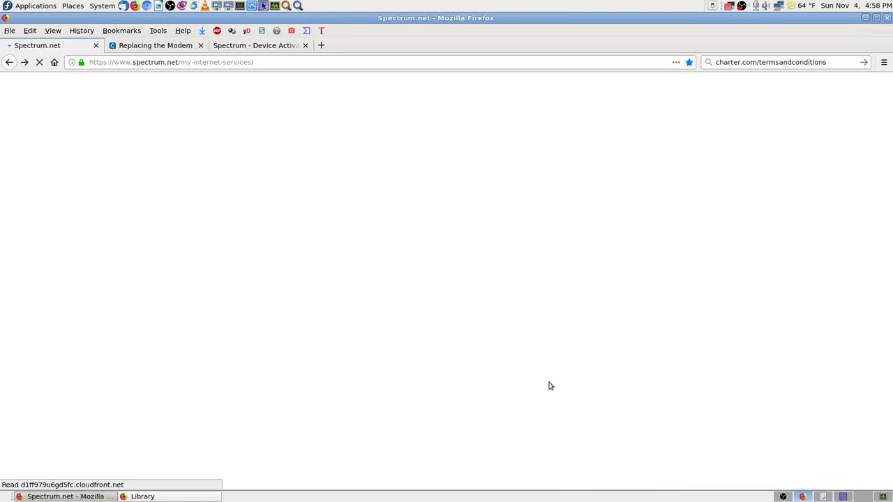
- Look over spectrum_d31_emta_data_sheet.pdf in Atril, then return to the Spectrum.net page in Firefox
click(843, 496)
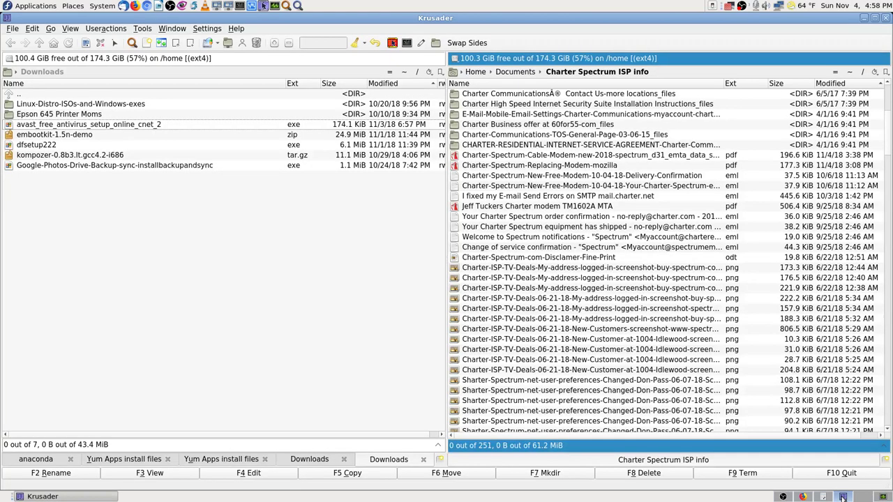
click(822, 496)
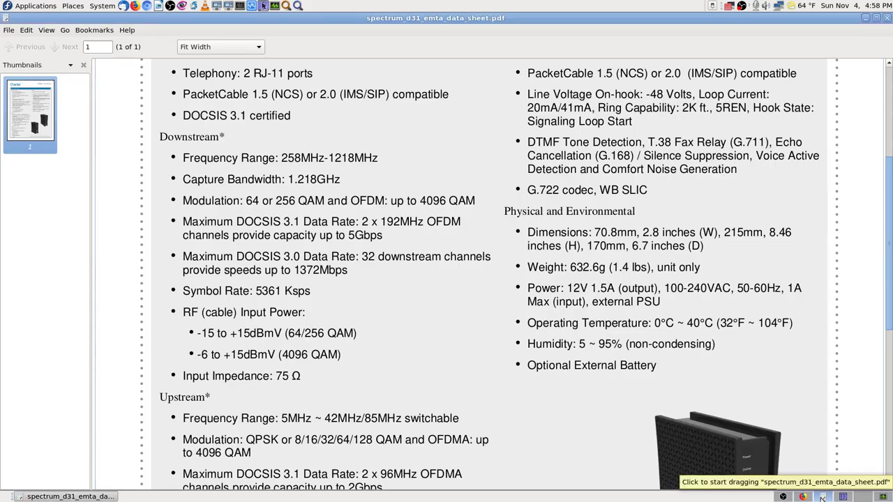
click(802, 497)
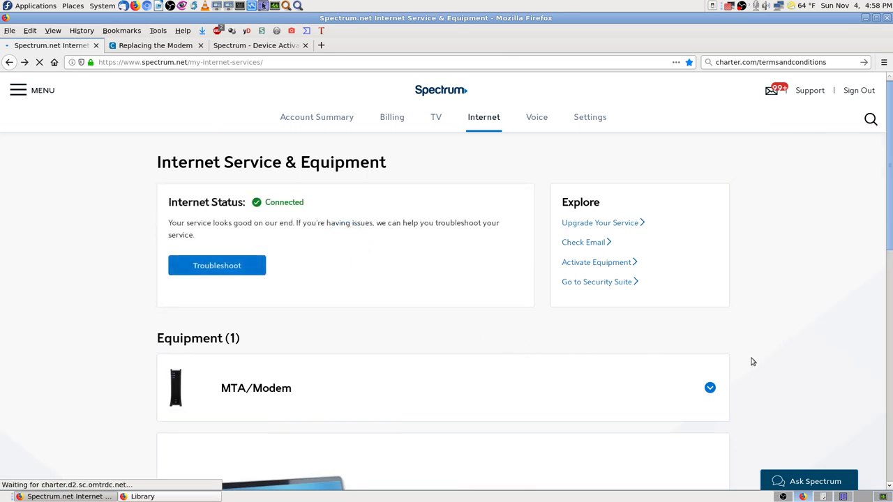
scroll(793, 353, down, 4)
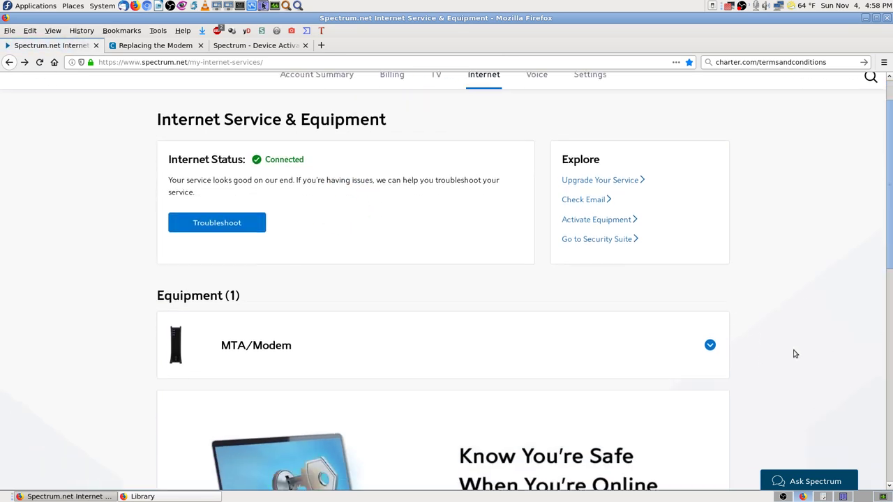
scroll(835, 361, up, 4)
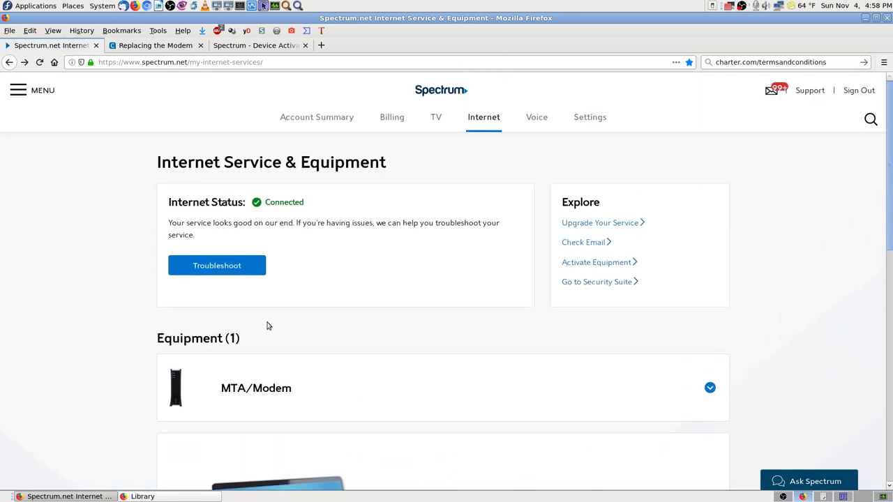
click(163, 46)
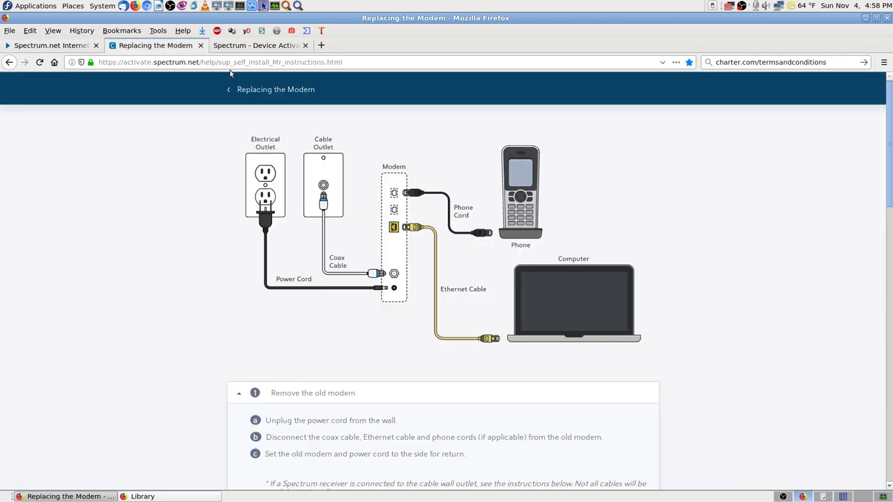
click(310, 63)
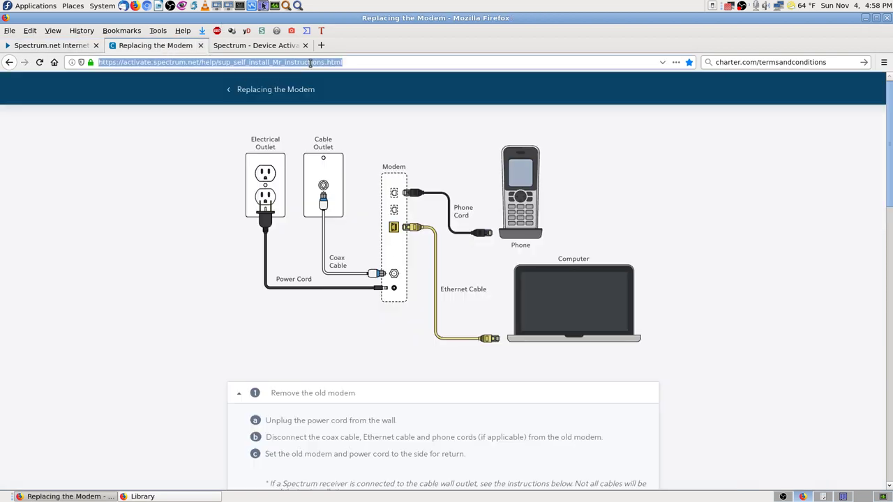
text(speed)
key(Return)
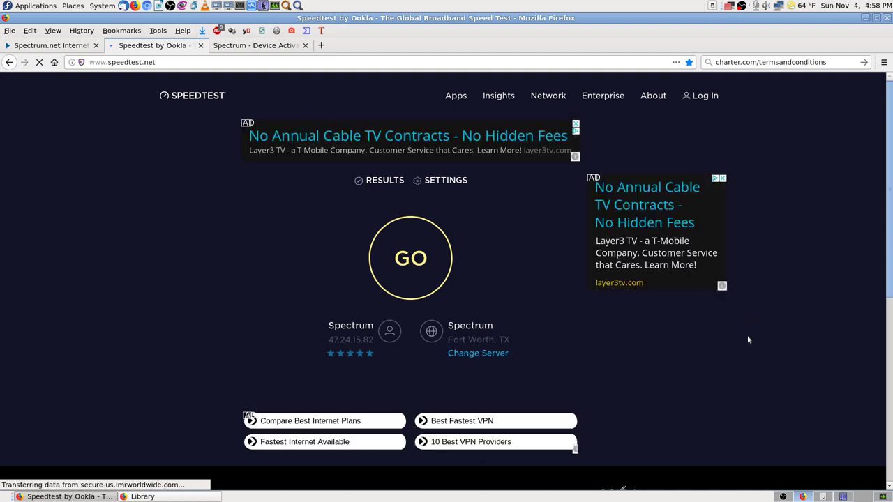
- Run the speed test (11 ms ping, 213.99 Mbps down, 11.44 Mbps up), dismiss the popup, and save a screenshot
click(411, 262)
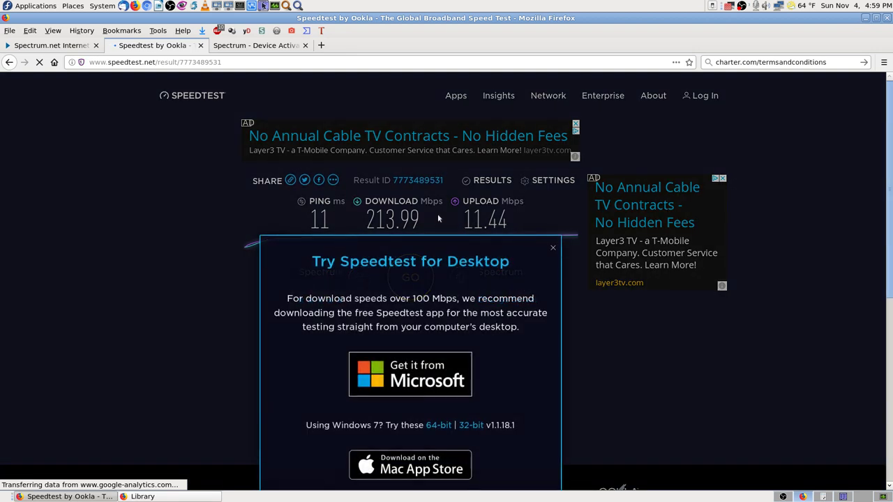
click(553, 247)
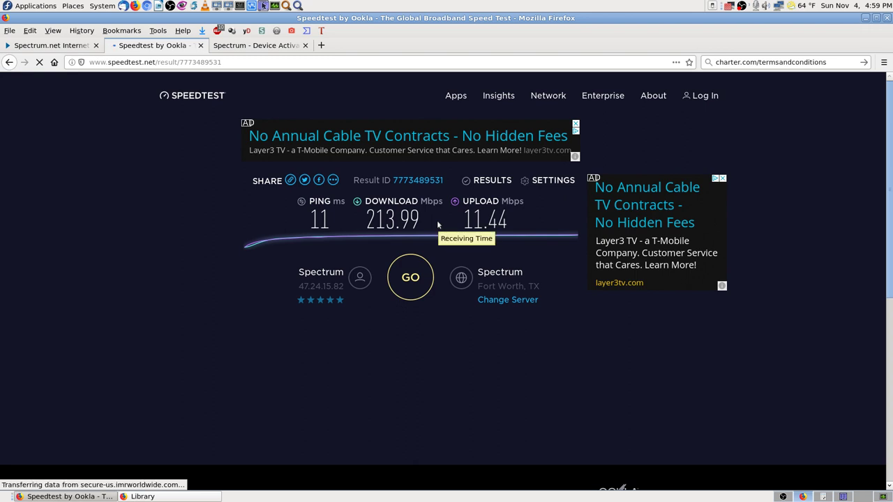
key(Print)
key(Return)
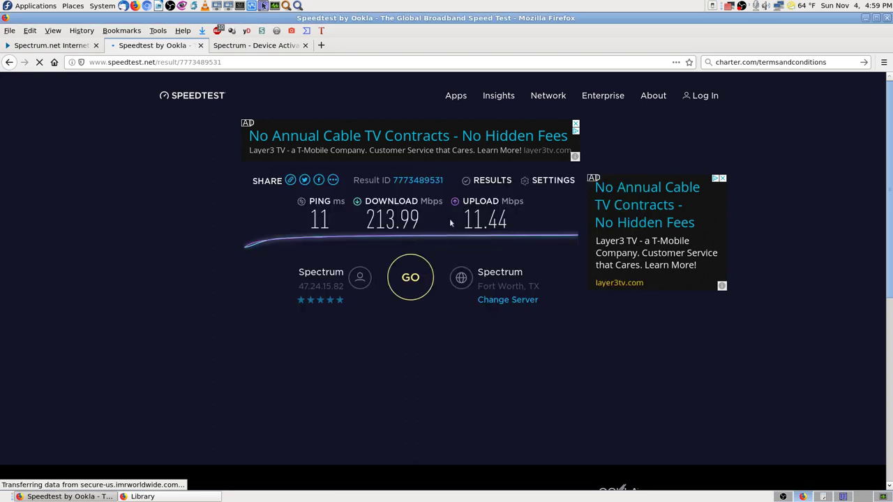
right_click(218, 34)
key(Escape)
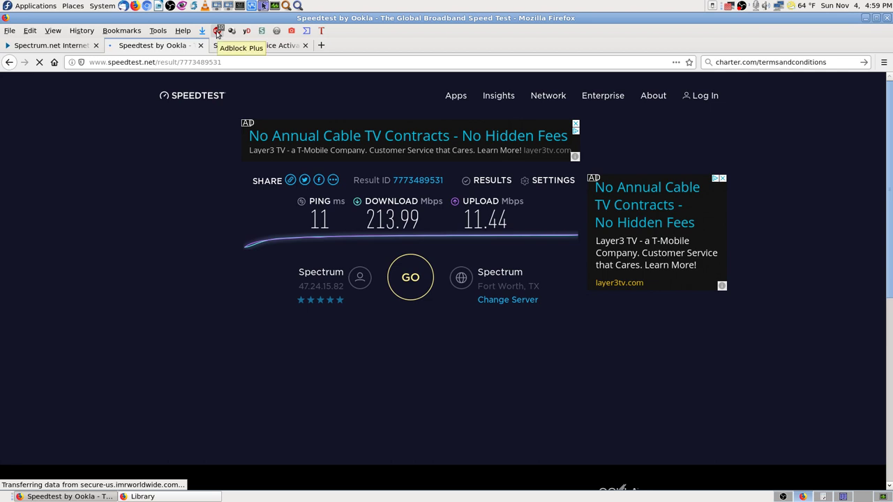
click(217, 33)
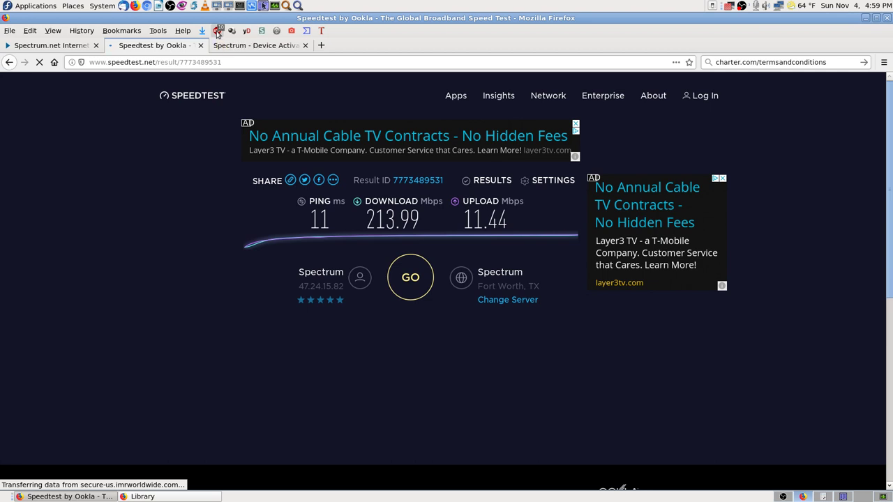
click(87, 297)
click(218, 34)
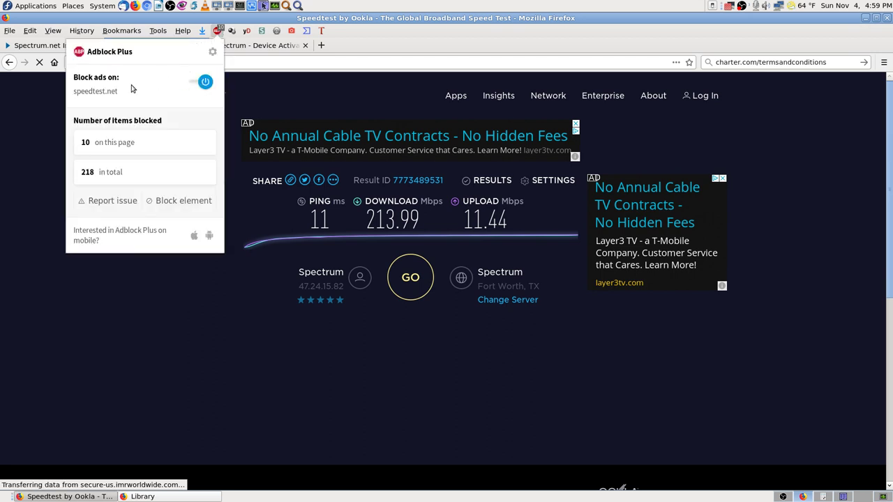
click(166, 315)
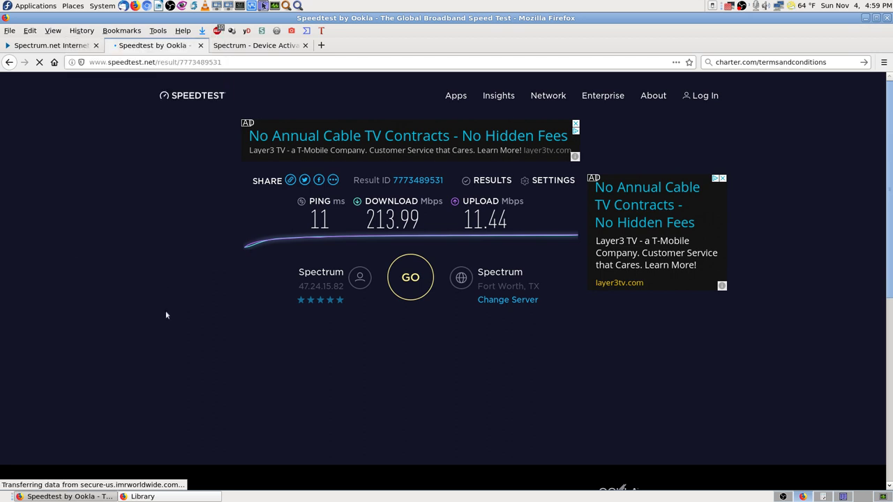
click(10, 31)
click(40, 123)
- Start a new email with File > Send Link and add two recipients in the To fields
key(alt+f)
key(e)
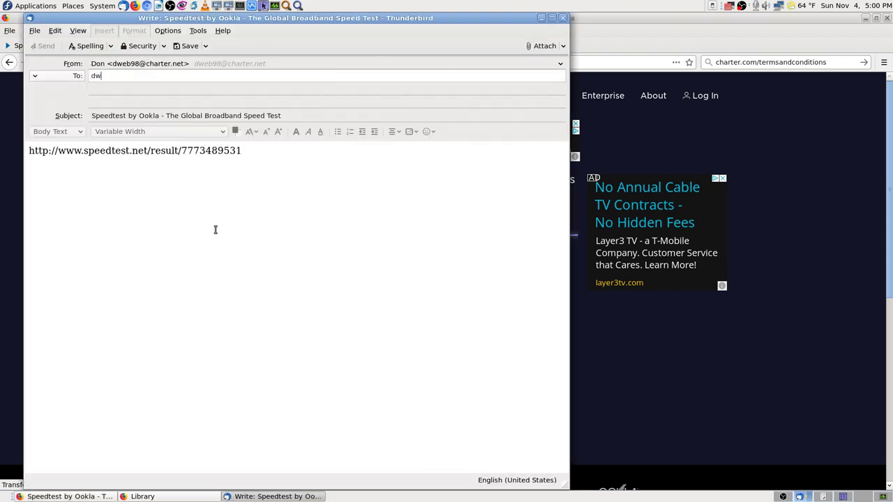
text(dw)
key(Return)
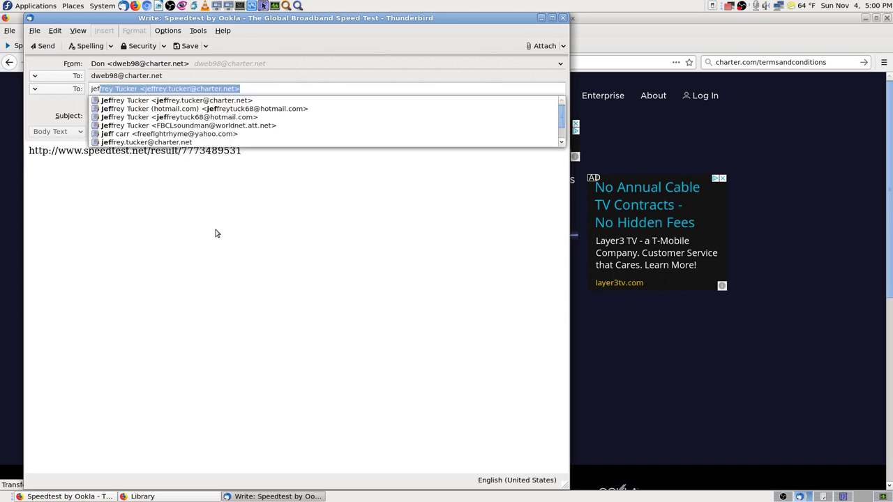
key(Return)
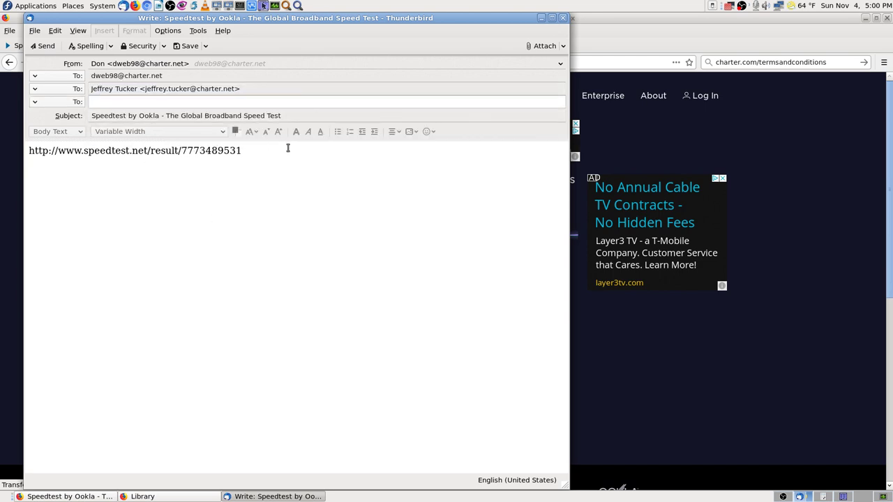
- Select the result link in the body and open then cancel the Insert Link dialog twice
click(256, 148)
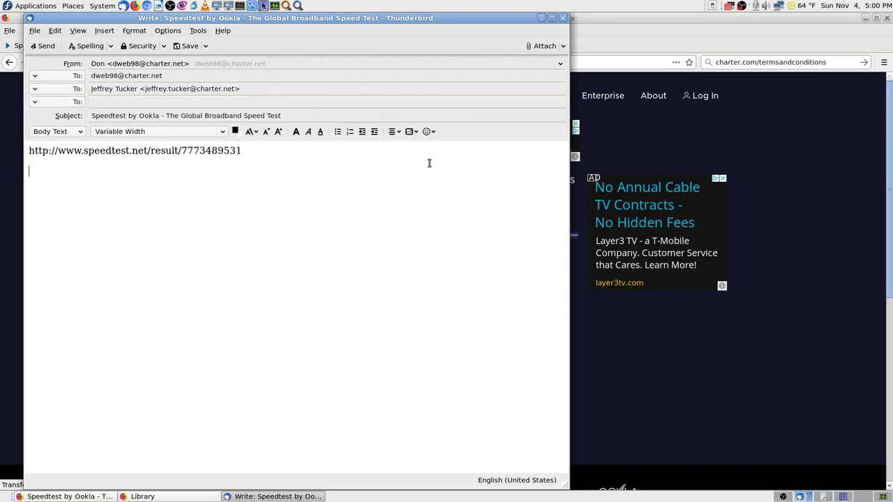
key(Up)
key(shift+End)
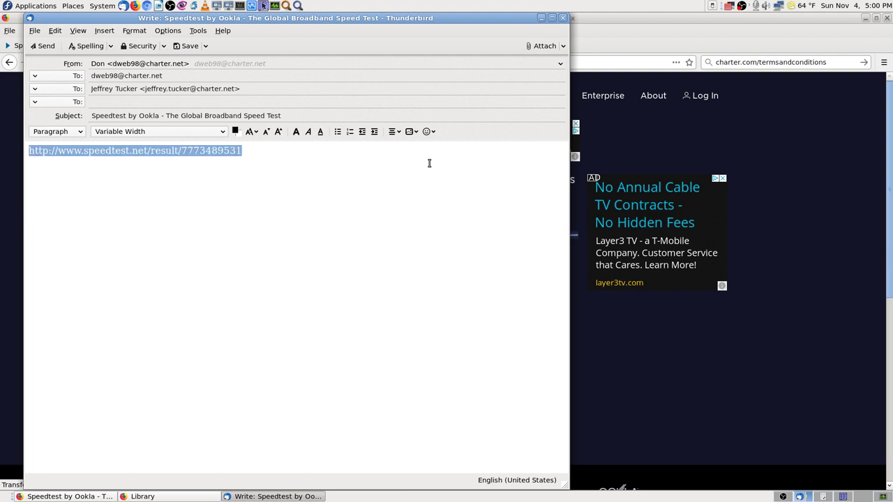
key(ctrl+l)
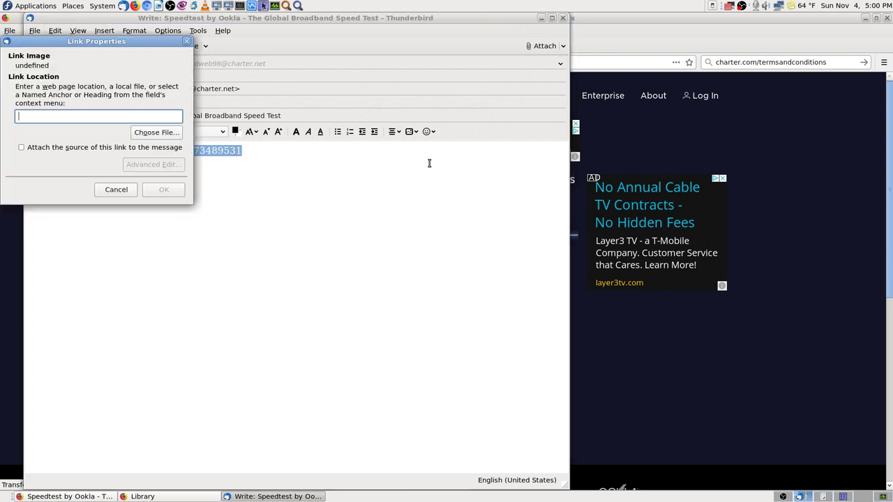
key(Escape)
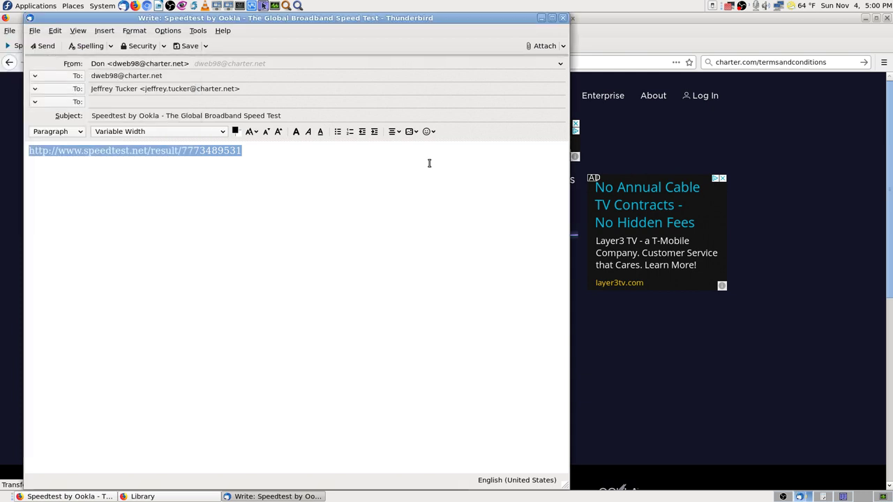
key(ctrl+l)
key(Escape)
- Add blank lines above the result link, reselect it and cancel the link dialog, then go to the subject
key(Left)
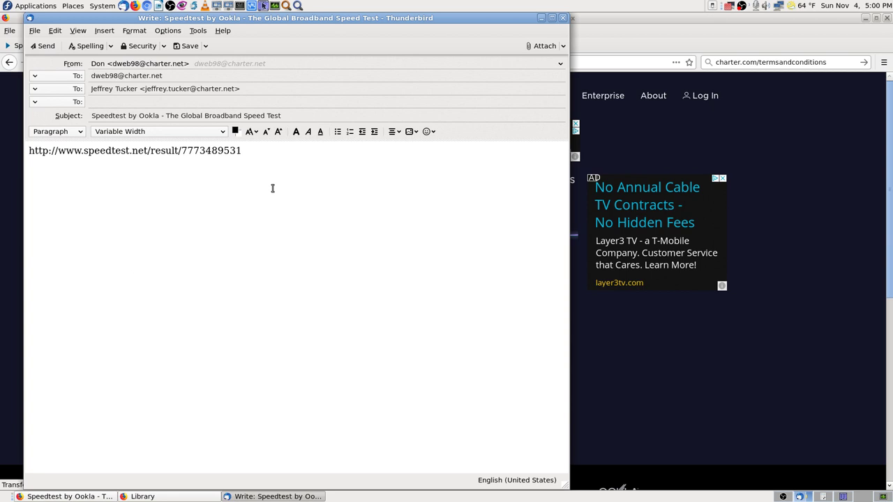
key(Return)
key(Return)
key(shift+End)
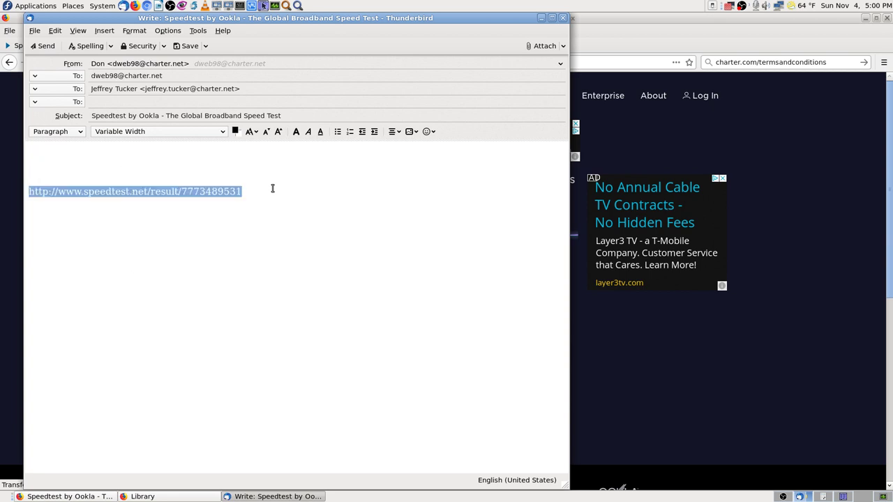
key(ctrl+l)
key(Escape)
click(227, 115)
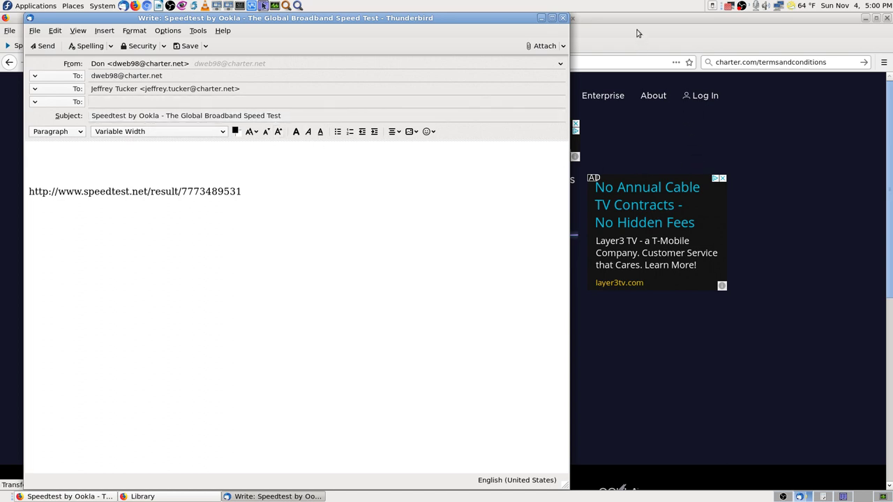
- Enter the subject 'New Modem gets 200mbps -', checking the speedtest results in the browser
click(305, 115)
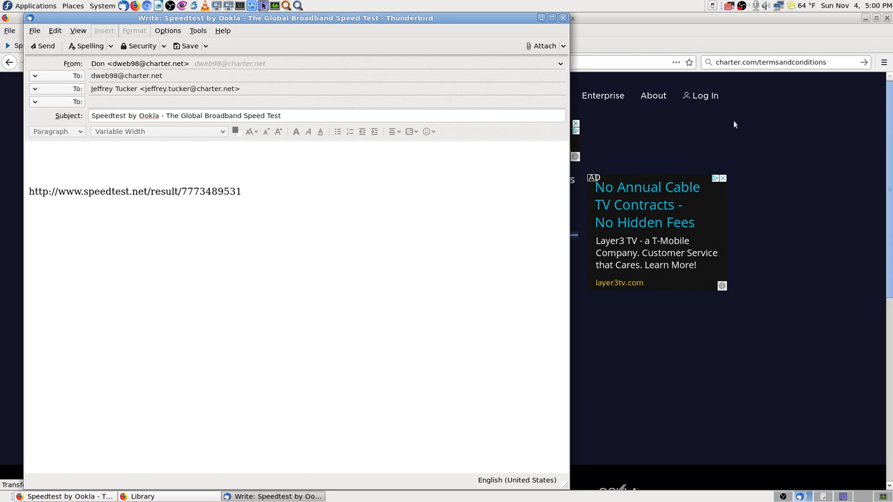
text(New Mo)
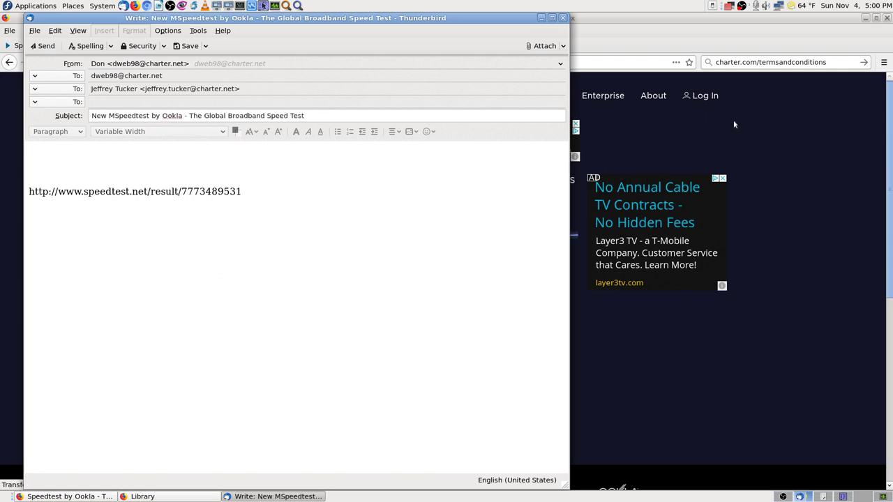
text(dem )
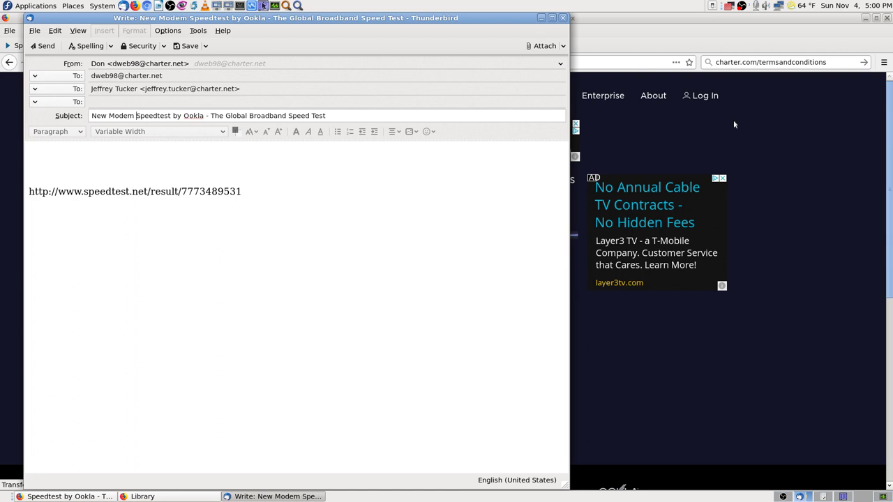
text(gets )
text(200mb)
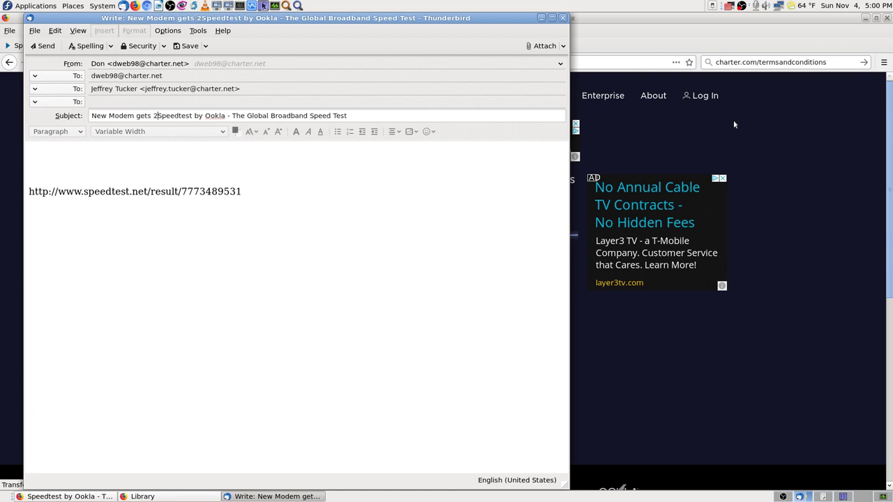
text(ps)
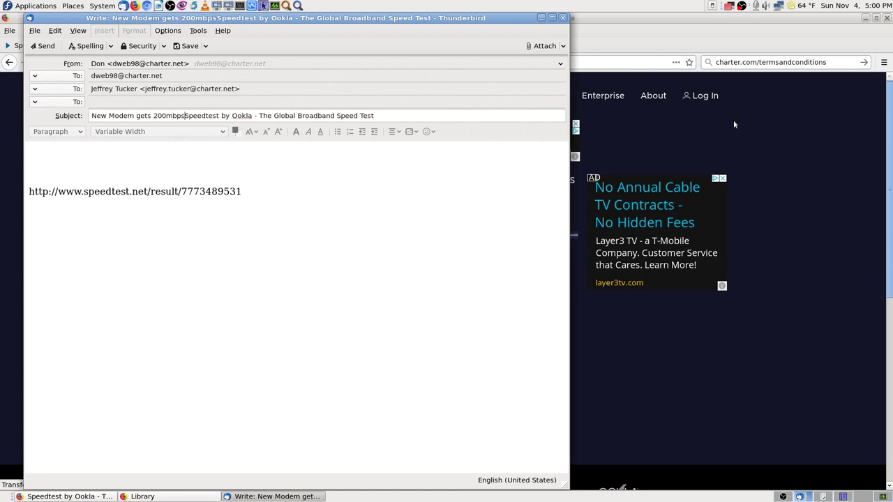
text( -)
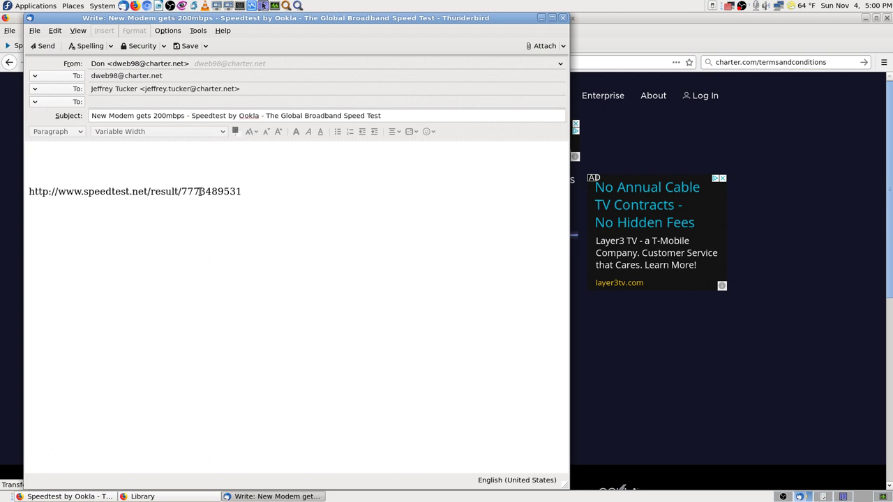
click(641, 41)
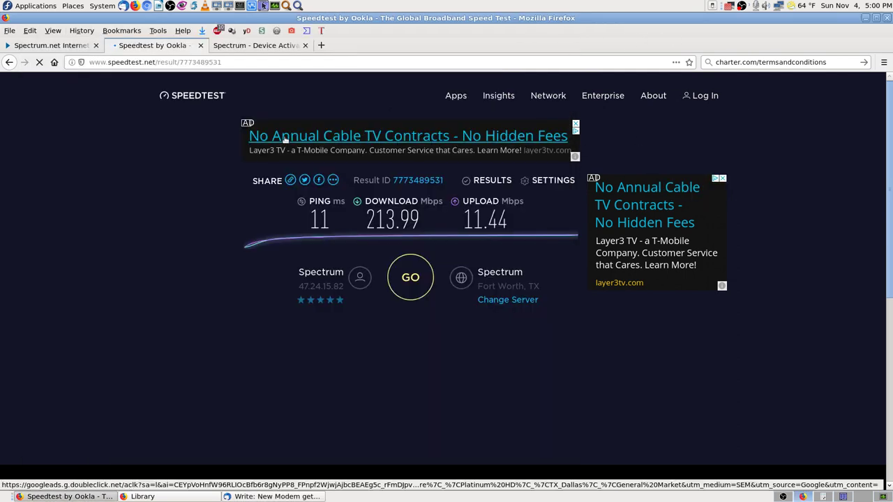
click(228, 496)
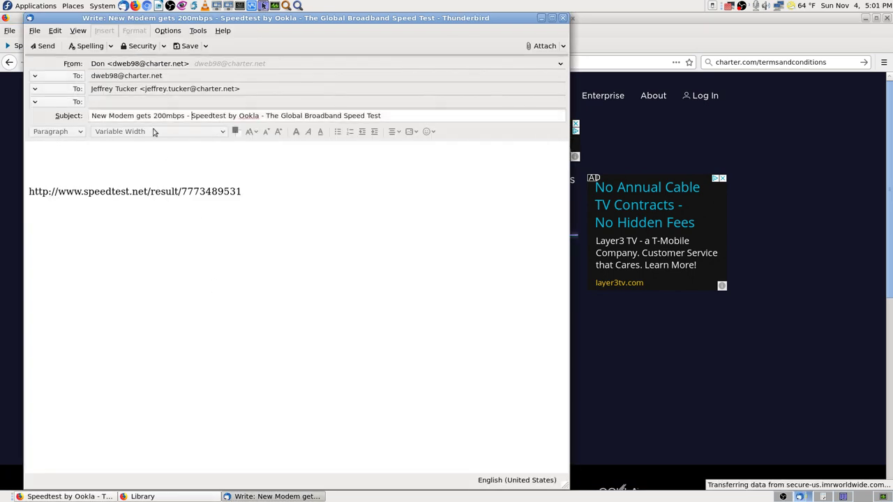
click(540, 46)
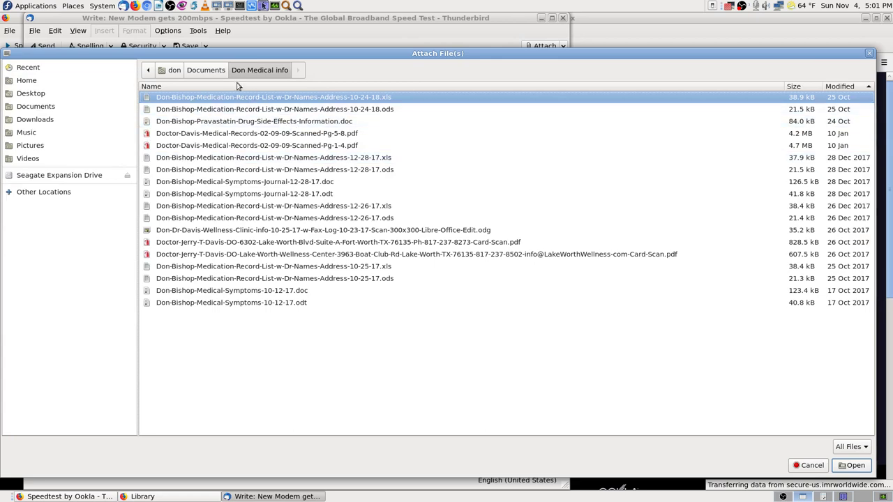
click(28, 135)
click(30, 146)
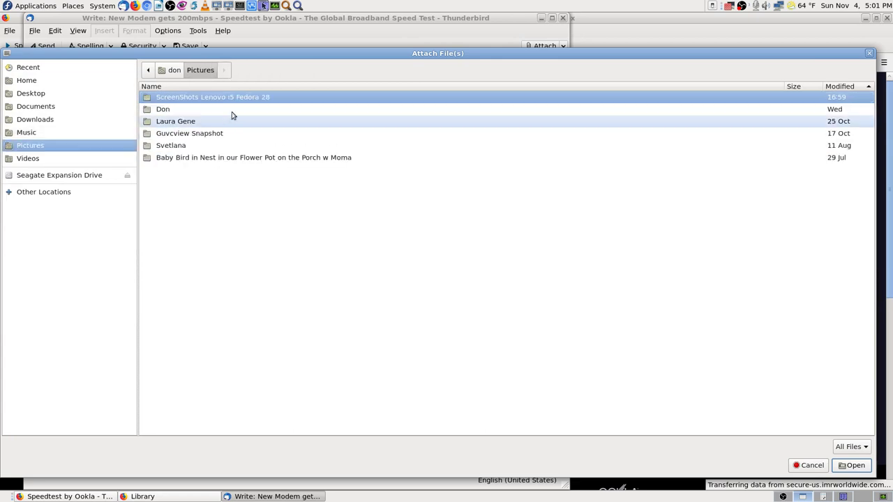
double_click(235, 99)
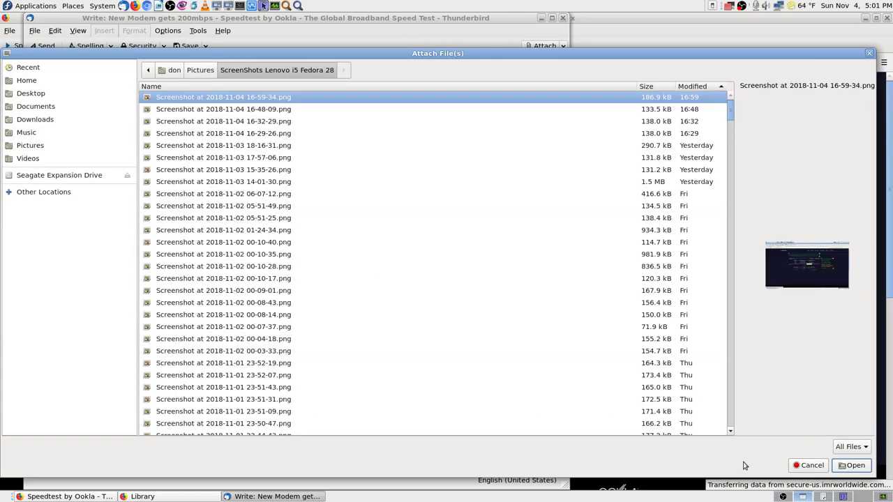
click(851, 465)
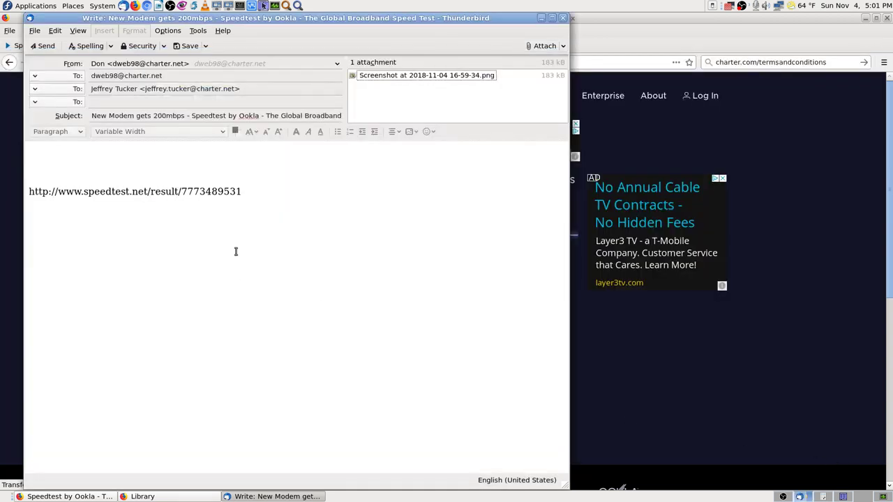
- Copy the subject into the body's first line and remove the blank line above the URL
right_click(326, 116)
click(358, 191)
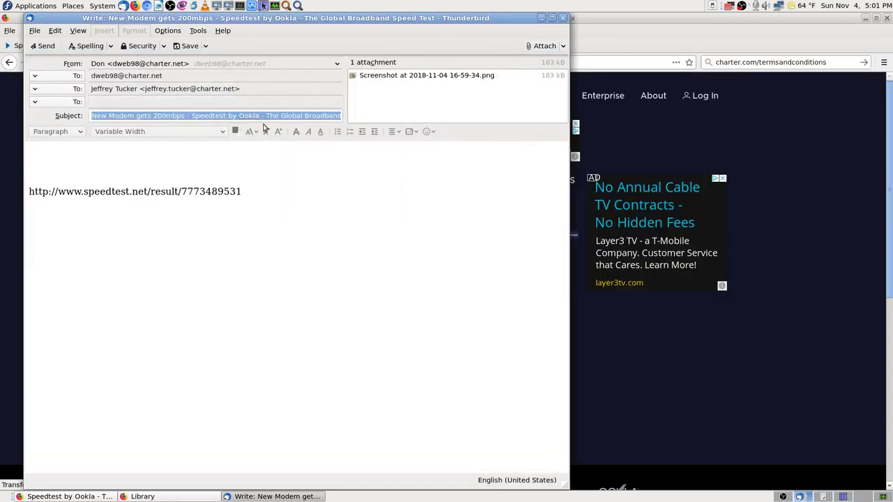
right_click(277, 116)
click(292, 151)
click(101, 154)
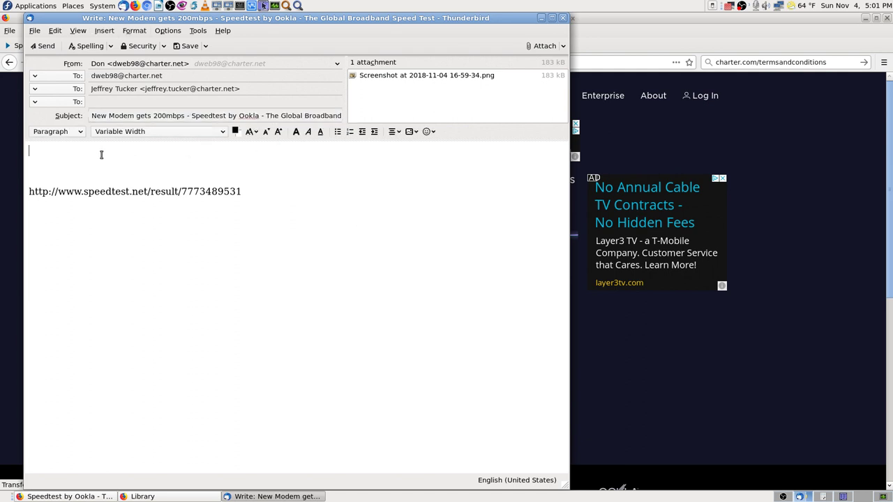
key(ctrl+v)
key(Delete)
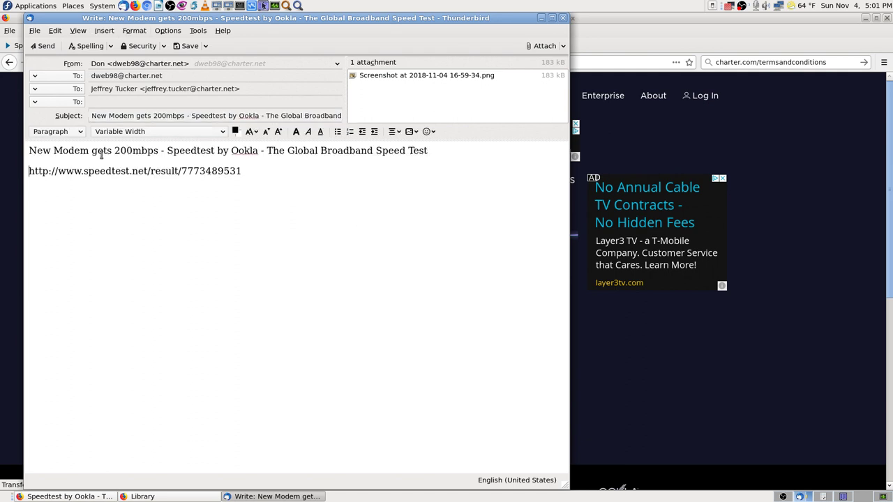
- Turn the result URL into a hyperlink to itself and send the email despite the mbps spelling flag
key(shift+End)
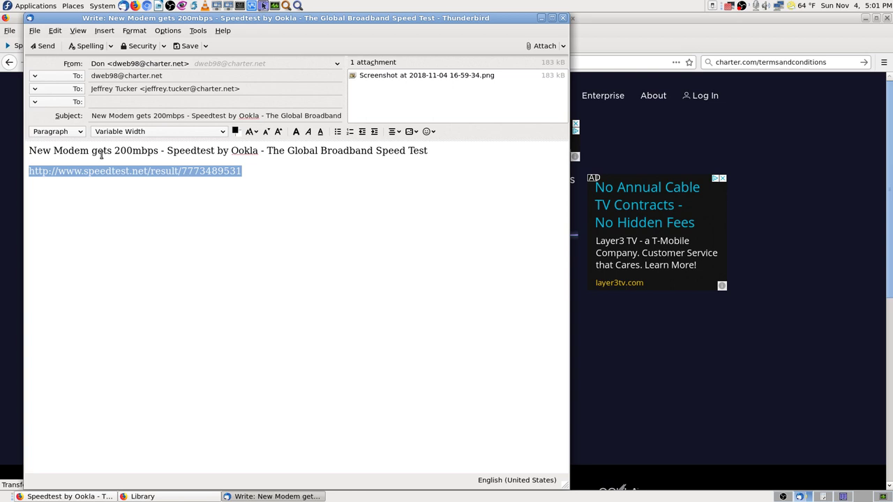
key(ctrl+l)
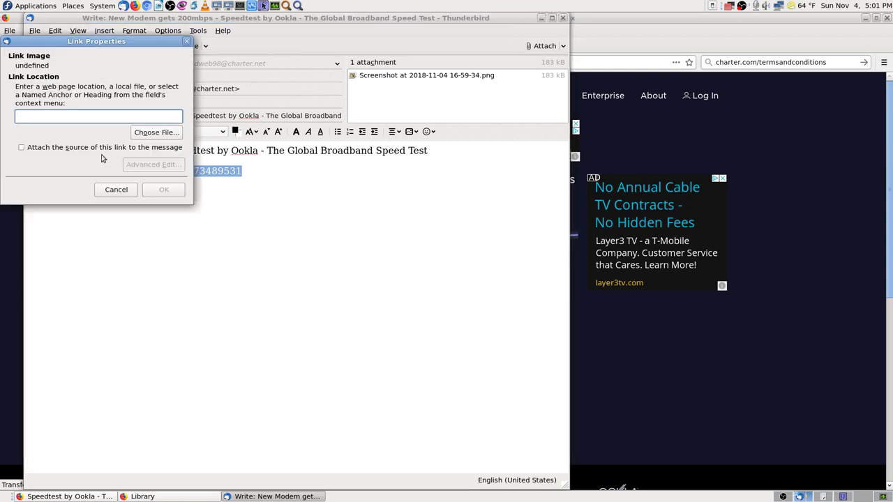
key(ctrl+v)
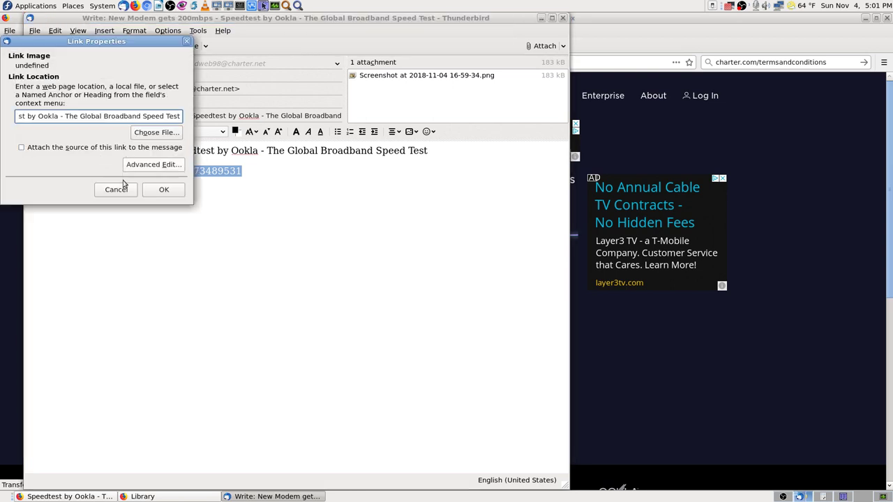
click(128, 188)
right_click(160, 173)
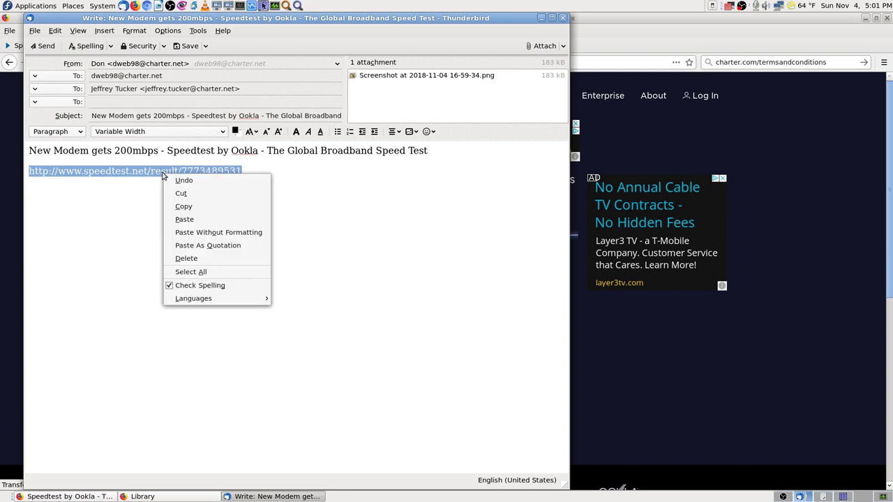
click(187, 206)
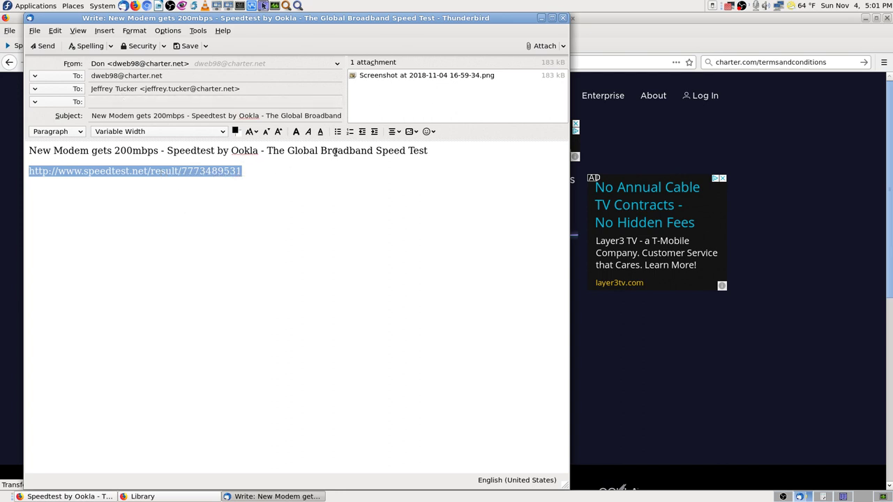
key(ctrl+l)
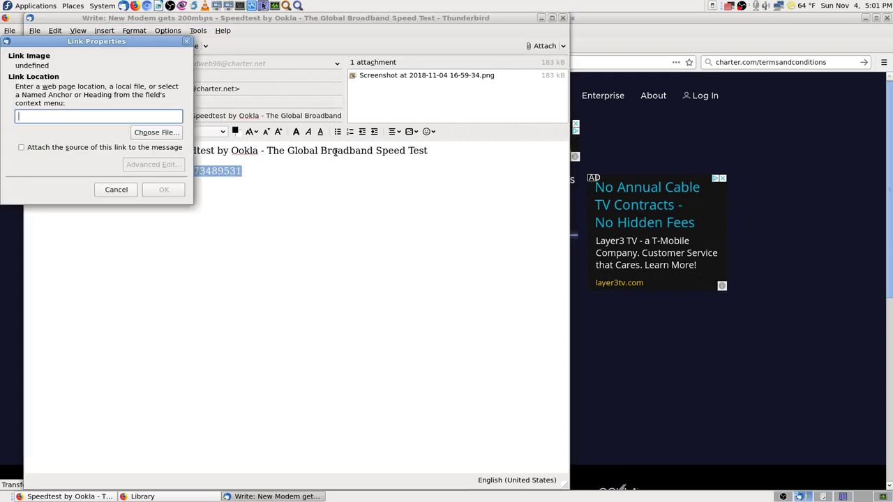
key(ctrl+v)
key(Return)
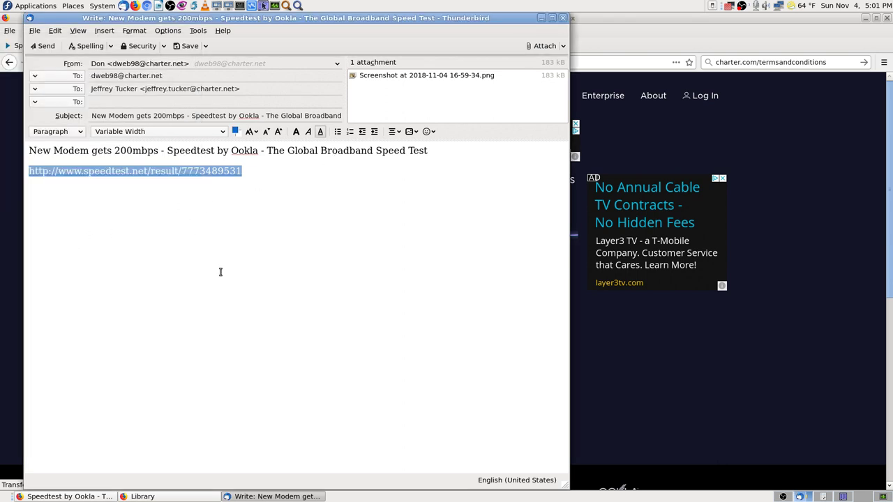
click(265, 201)
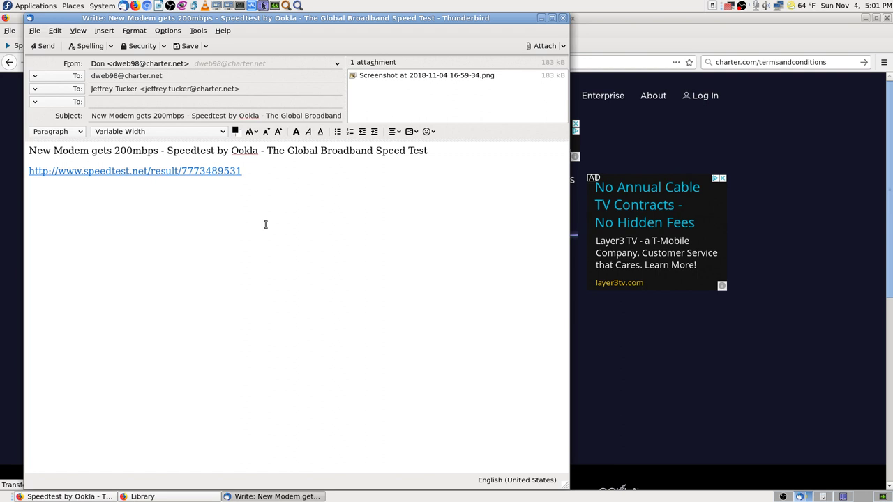
click(44, 46)
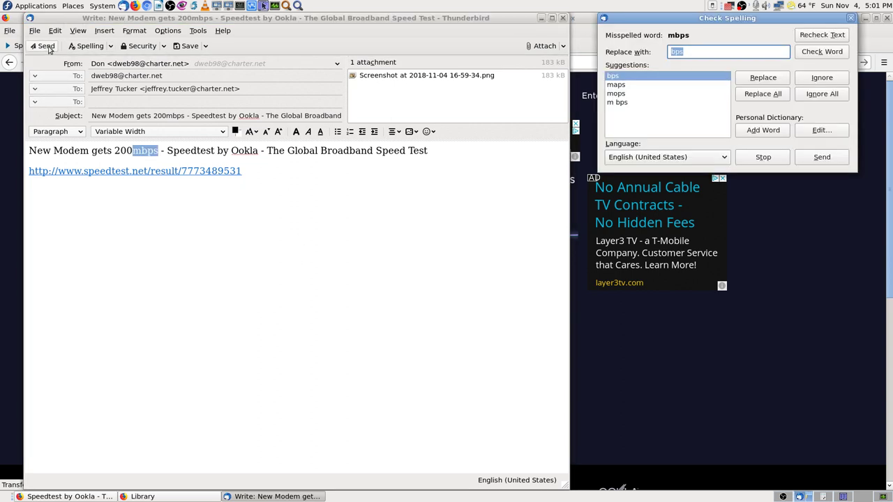
click(822, 157)
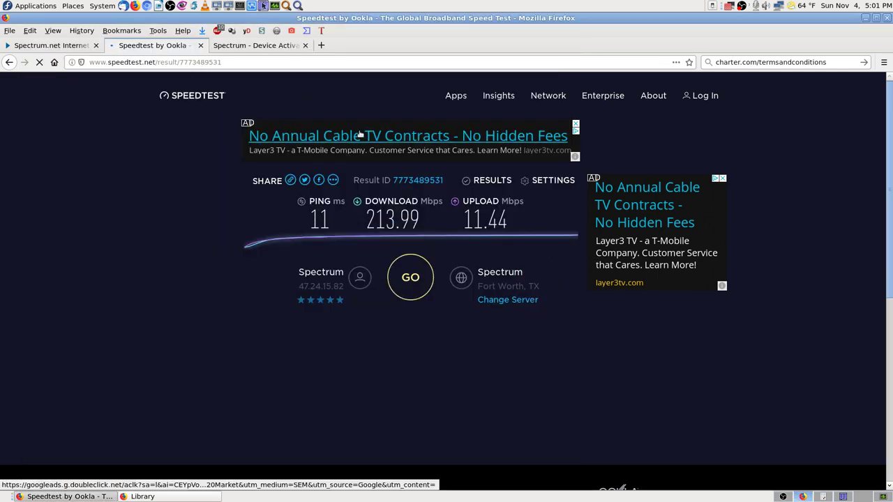
- Load testmy.net from the 'tes' address-bar suggestion and open its Auto Test page
click(230, 62)
double_click(229, 62)
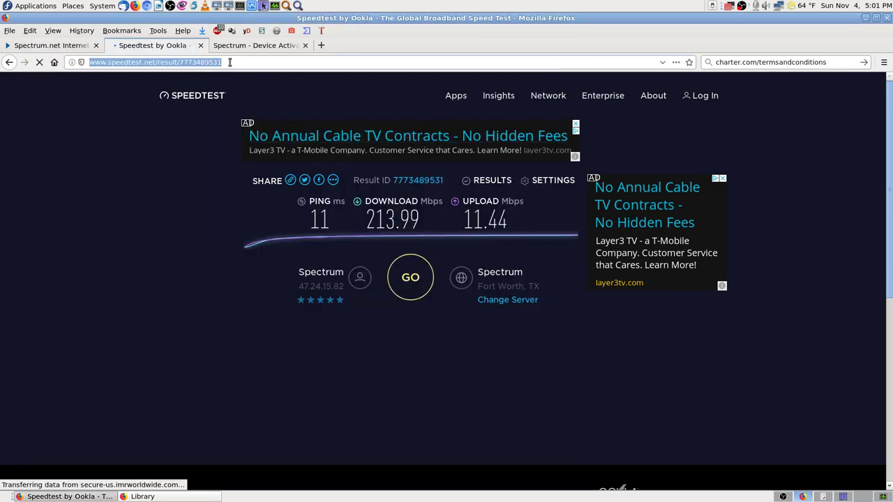
text(testmy.net)
key(Return)
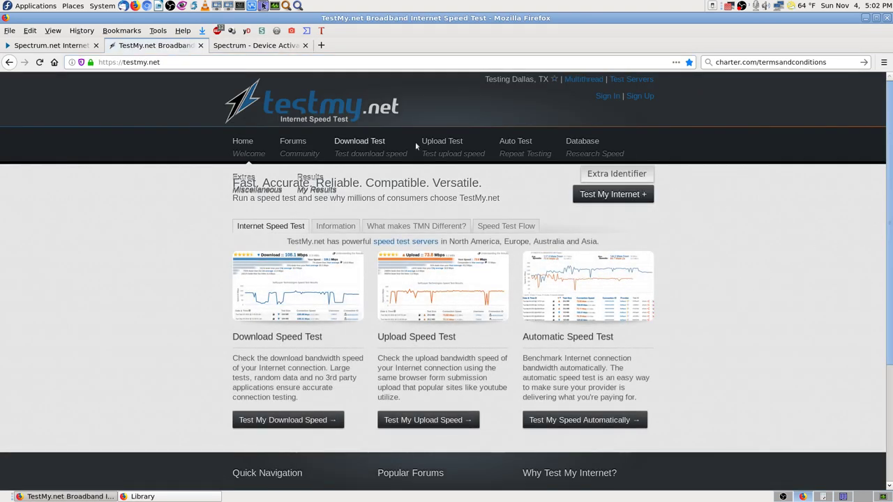
click(508, 141)
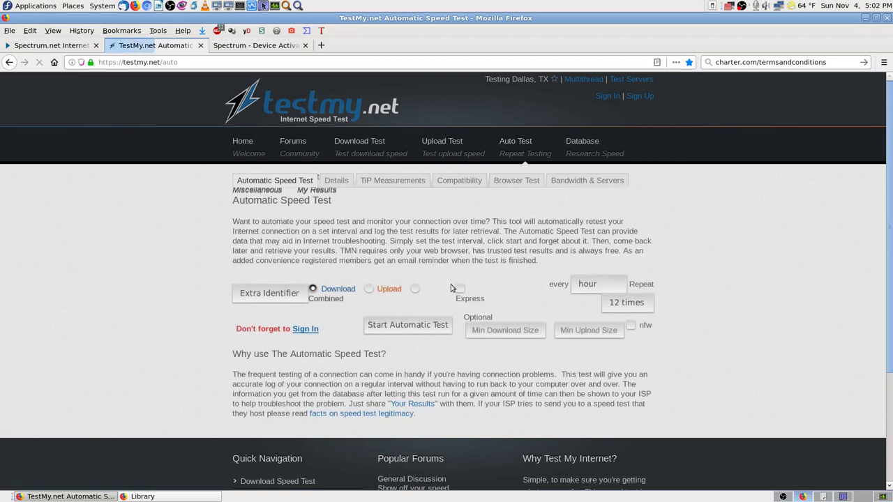
- Start a Combined automatic test running every 10 minutes, repeating 5 times
click(415, 289)
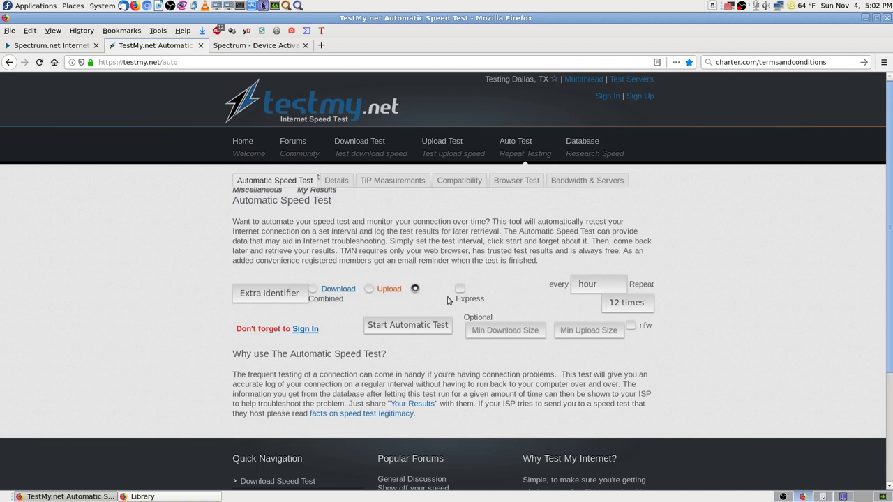
click(625, 284)
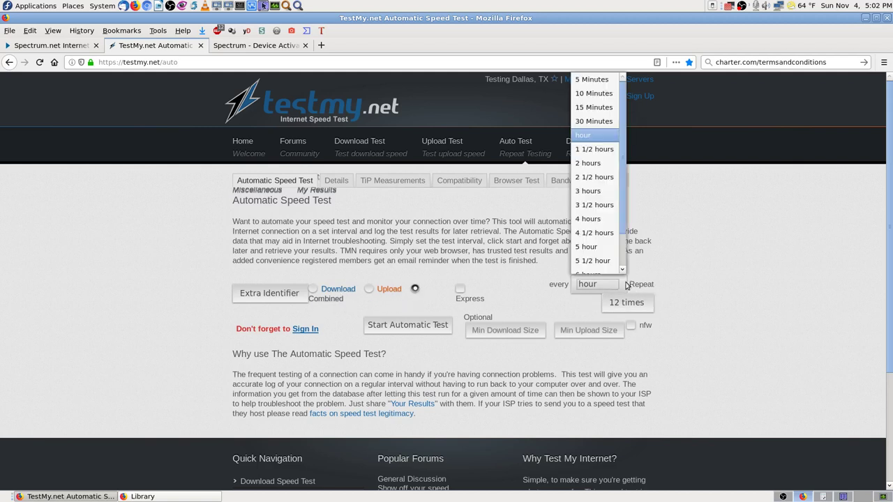
click(598, 99)
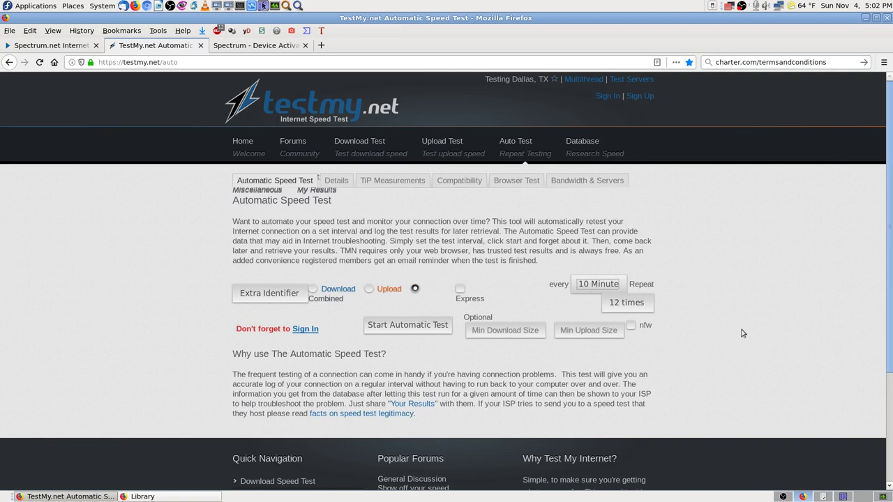
click(641, 302)
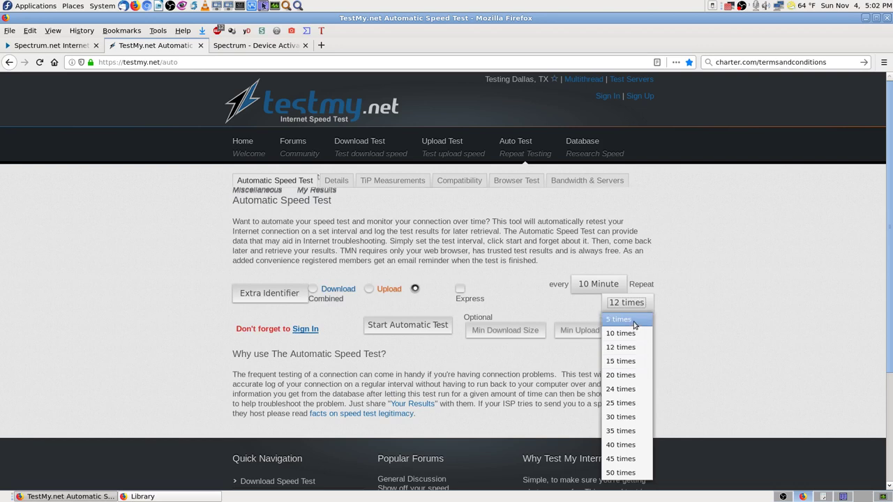
click(634, 322)
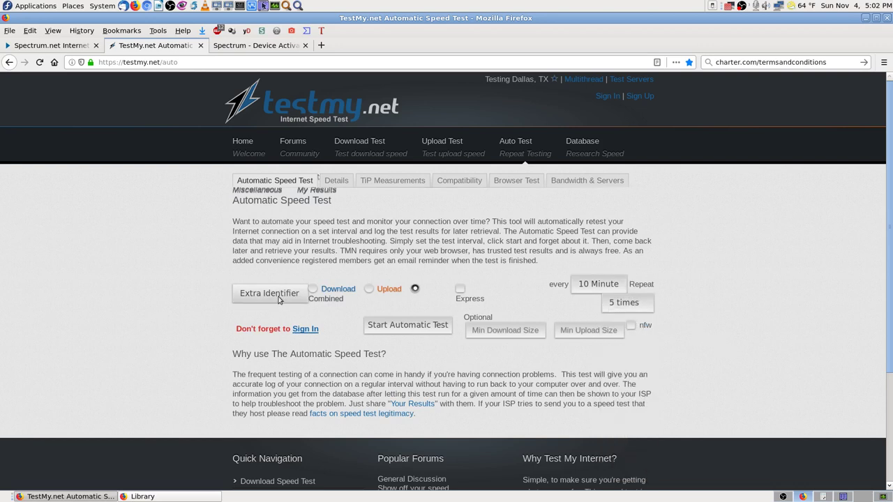
click(426, 328)
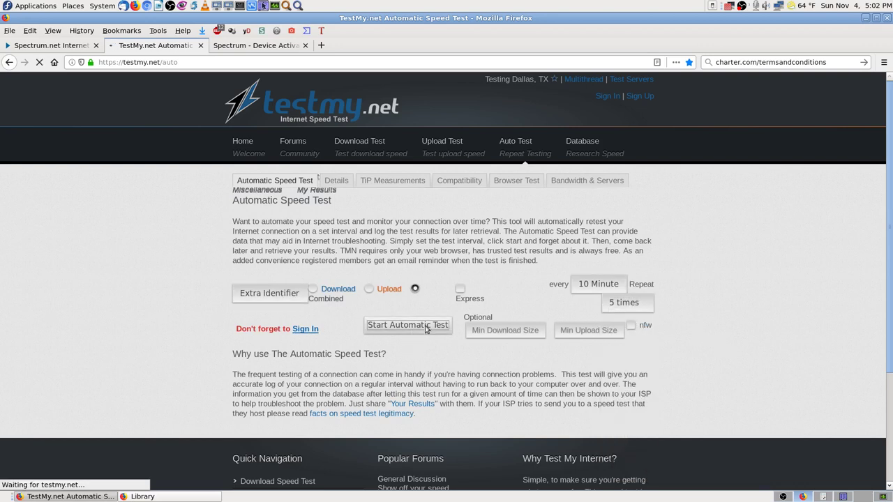
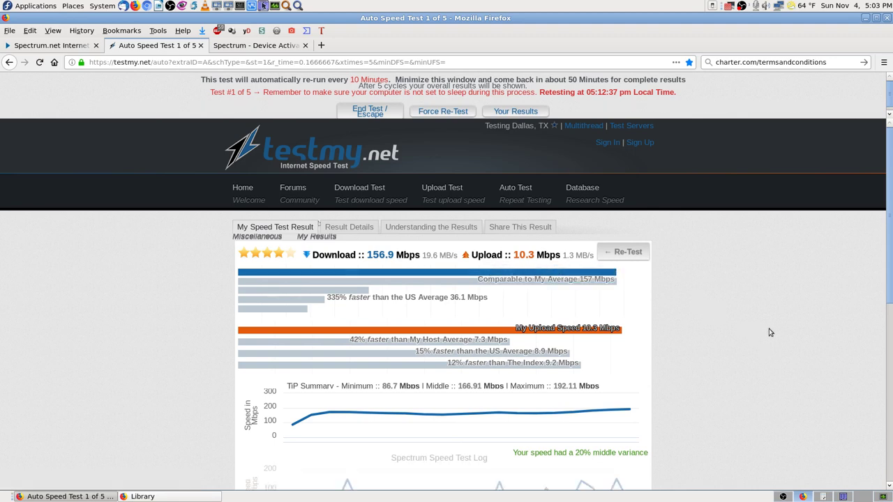
- Review the Spectrum.net service page, the device activation progress and the testmy.net speed results
scroll(770, 333, down, 3)
scroll(770, 333, up, 3)
scroll(752, 345, down, 3)
scroll(752, 345, down, 2)
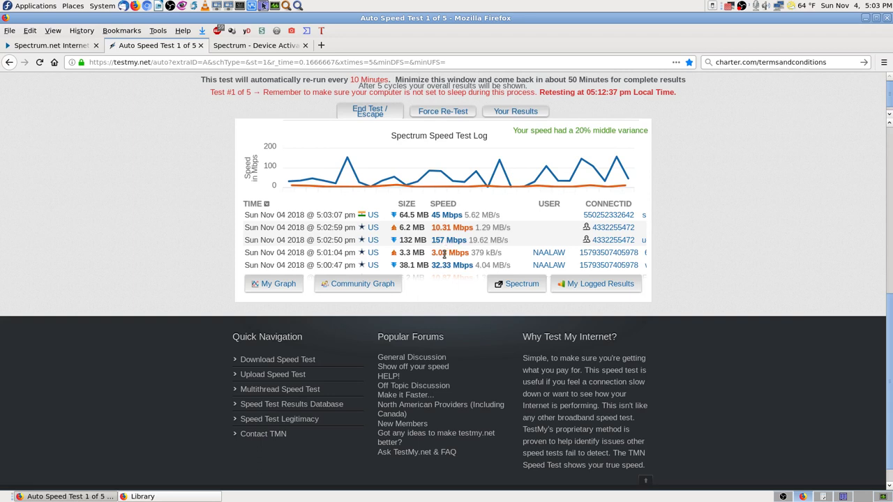
scroll(444, 255, down, 1)
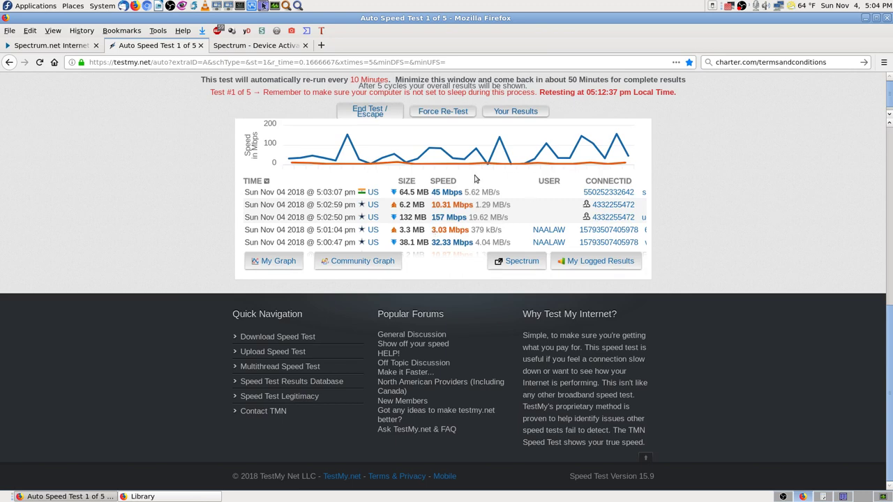
scroll(759, 235, up, 5)
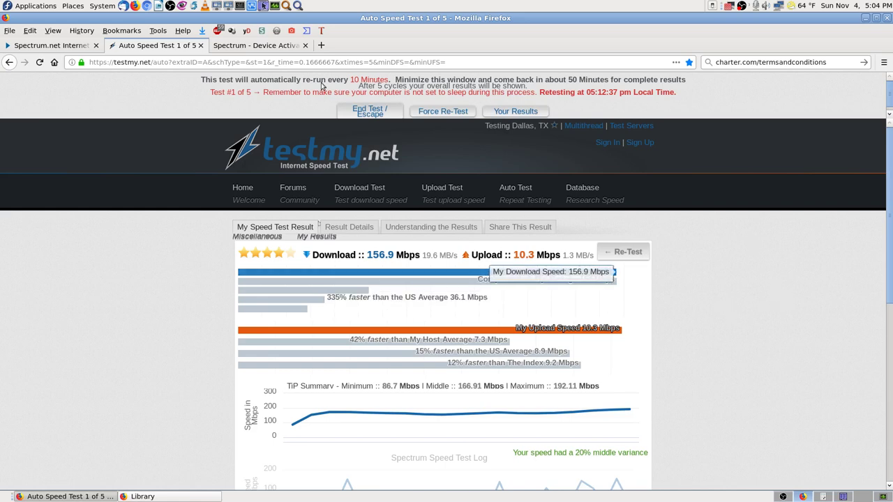
click(67, 46)
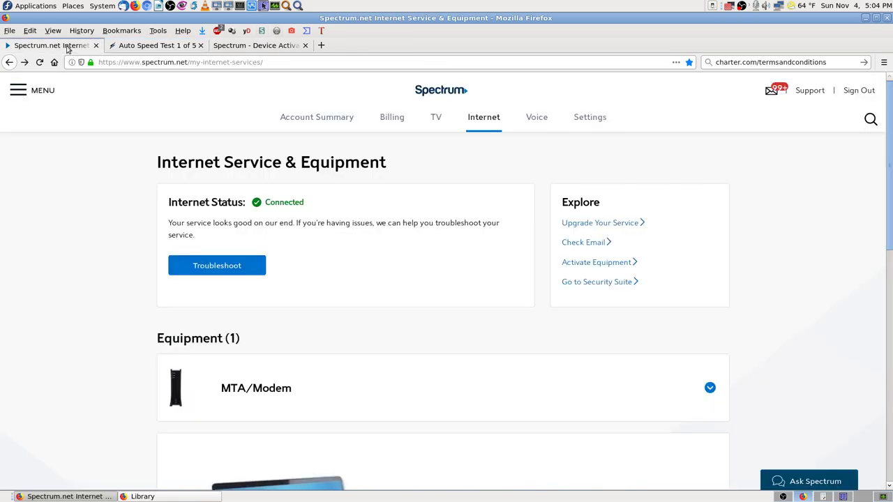
click(261, 46)
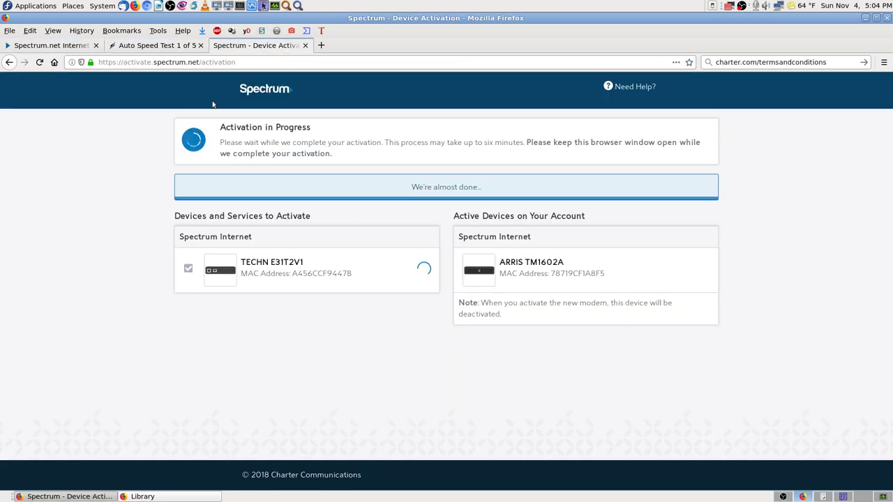
click(162, 47)
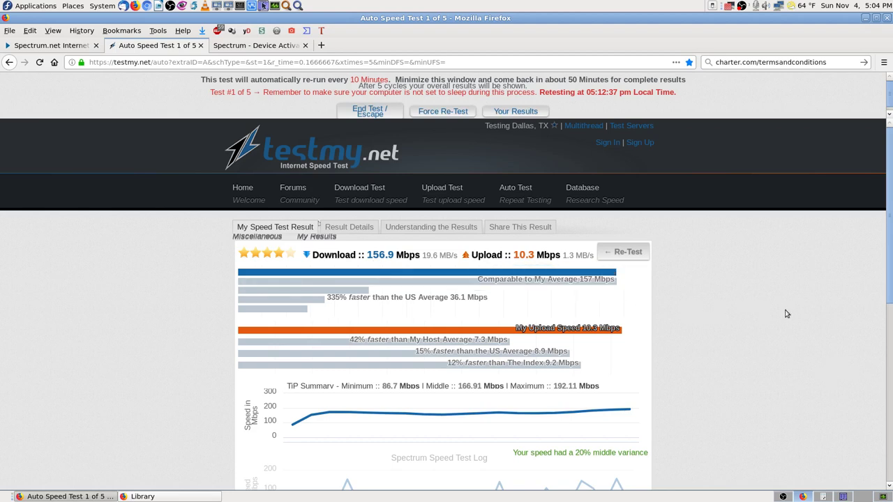
- Recheck the Internet Service & Equipment page and activation status, then bring Krusader to the front
click(64, 47)
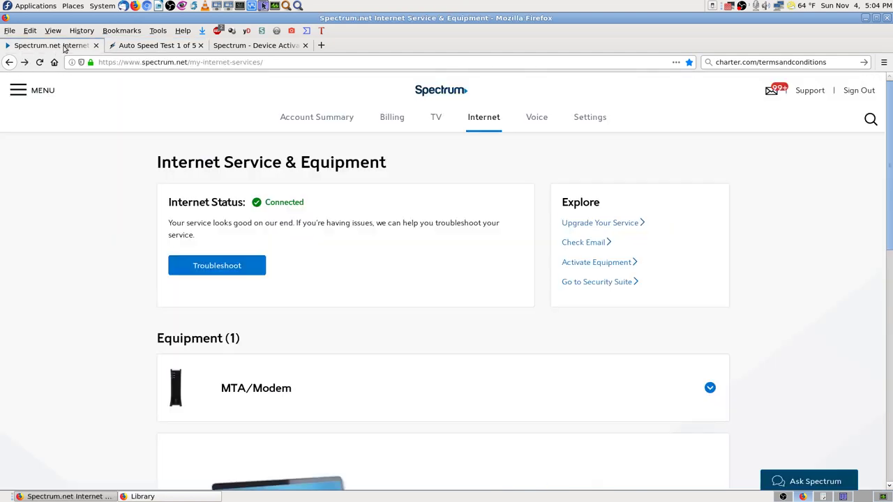
scroll(66, 114, down, 2)
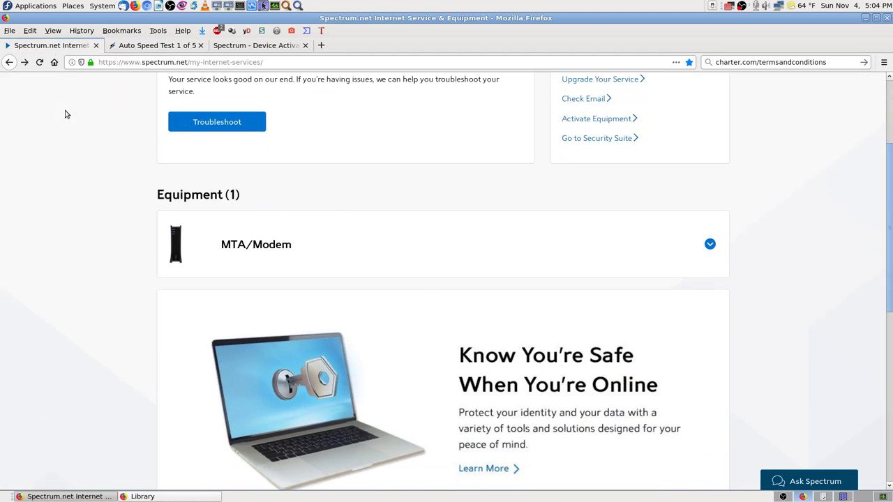
scroll(67, 114, up, 1)
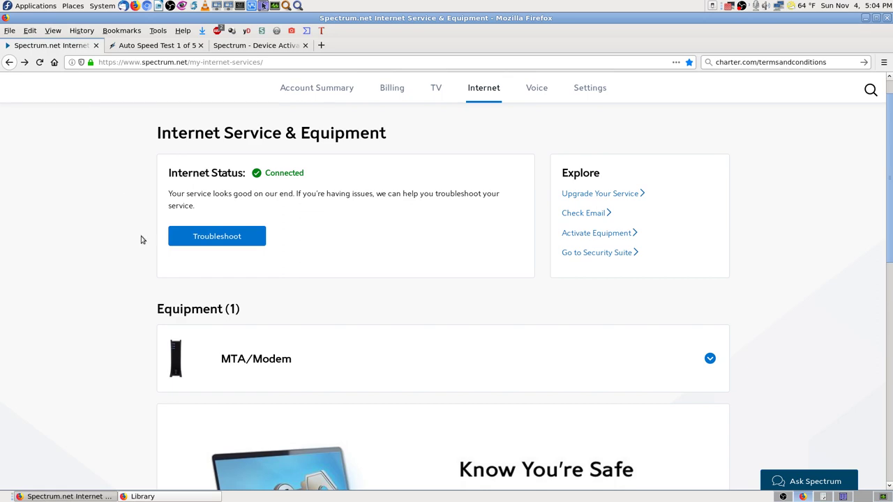
click(277, 48)
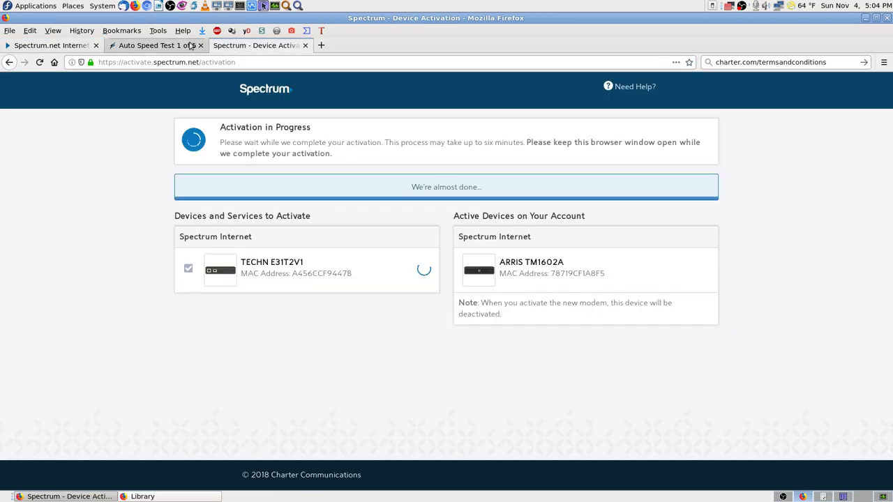
click(129, 45)
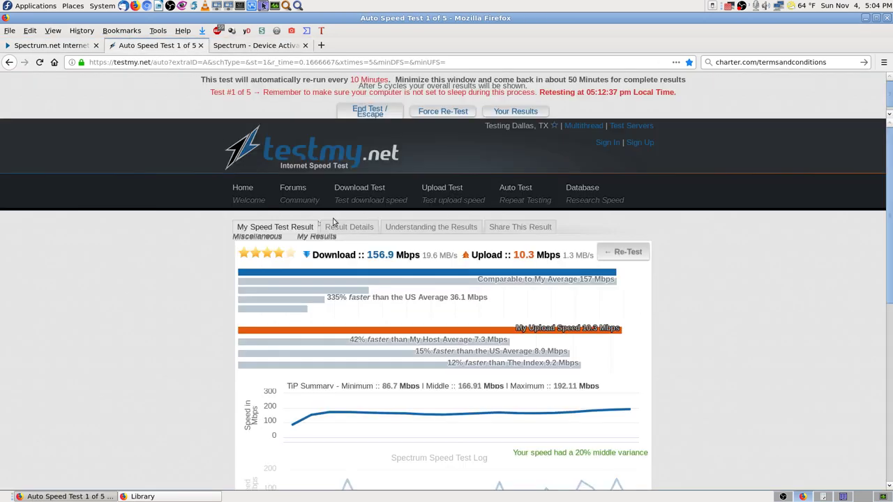
click(848, 498)
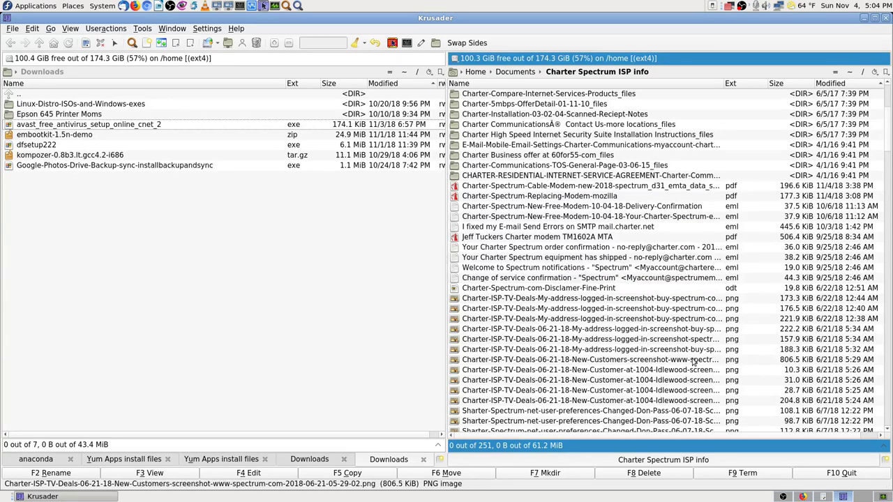
- Search the folder for files matching SB6121* and find the Motorola SB6121 specs html file
click(516, 187)
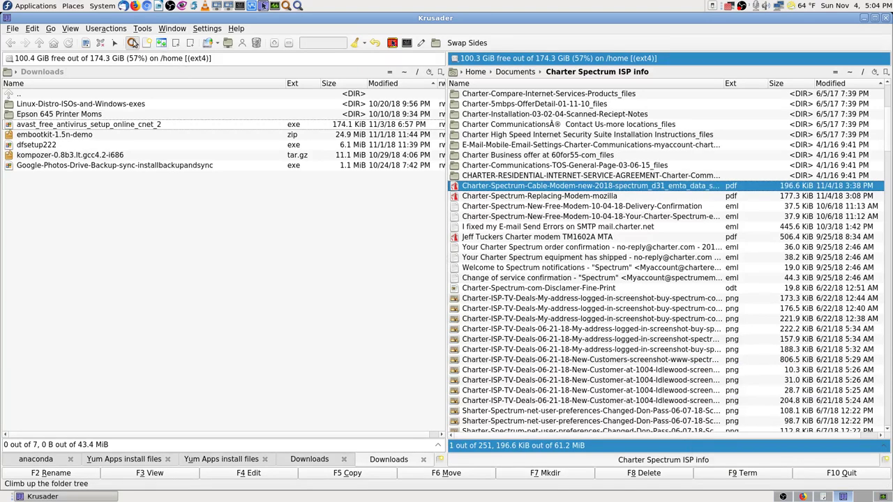
click(132, 43)
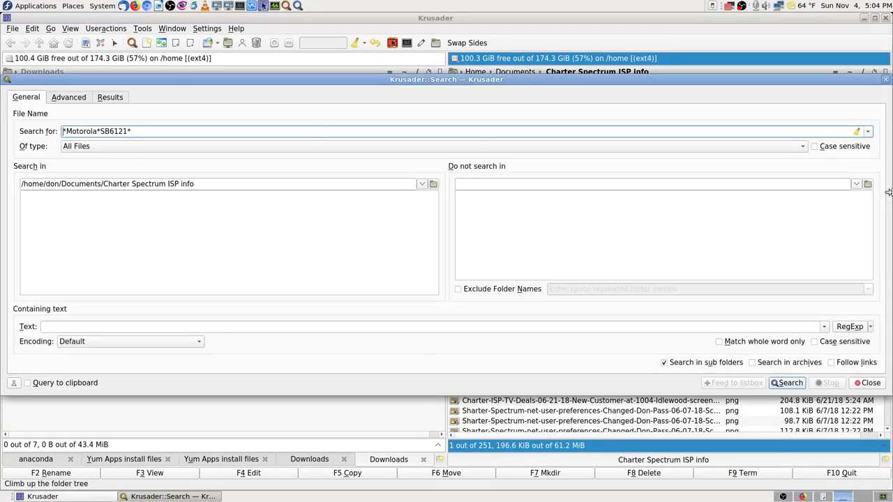
key(Right)
key(Right)
key(Right)
key(BackSpace)
key(BackSpace)
key(BackSpace)
key(BackSpace)
key(BackSpace)
key(BackSpace)
key(BackSpace)
key(BackSpace)
key(BackSpace)
key(BackSpace)
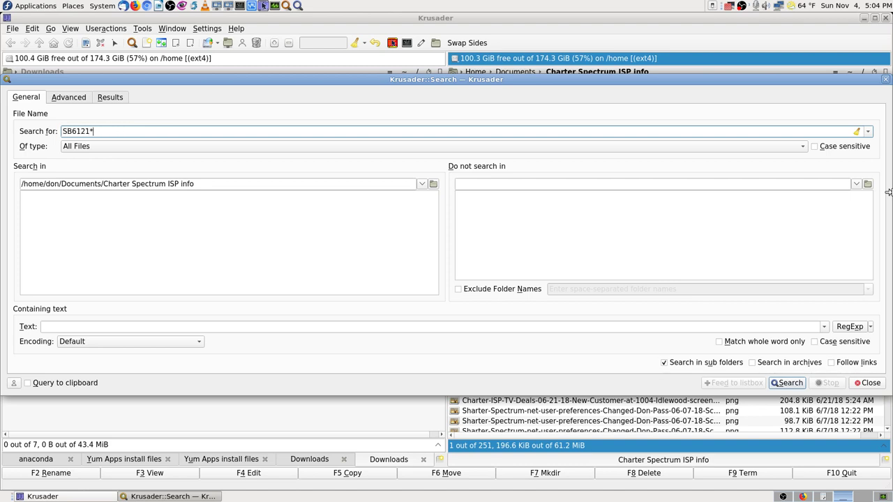
key(Return)
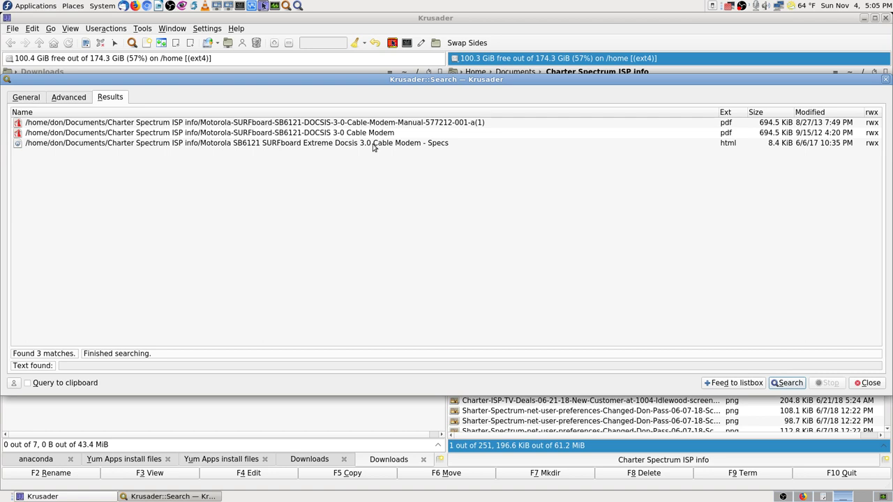
click(313, 144)
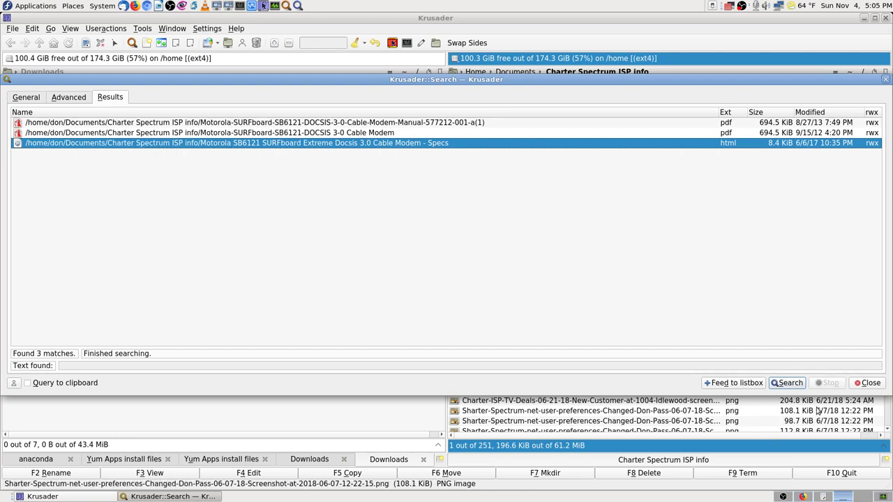
click(865, 383)
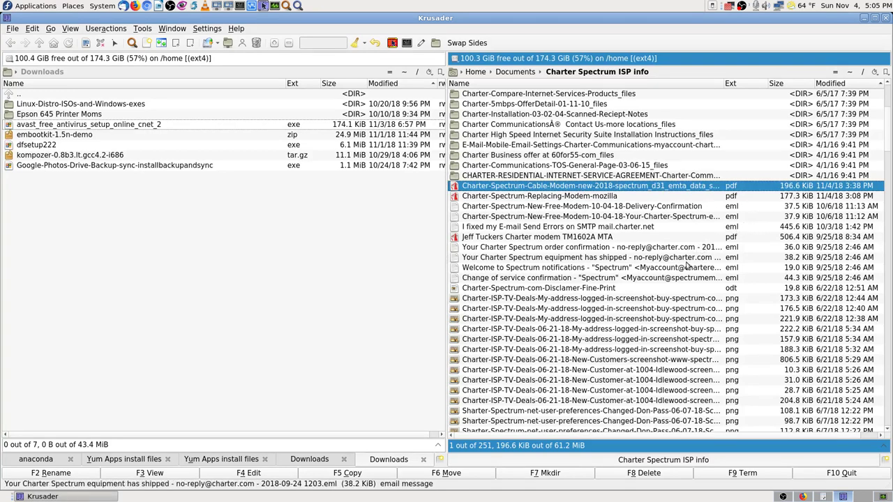
- Open the Motorola SB6121 SURFboard specs html file in Firefox
click(585, 208)
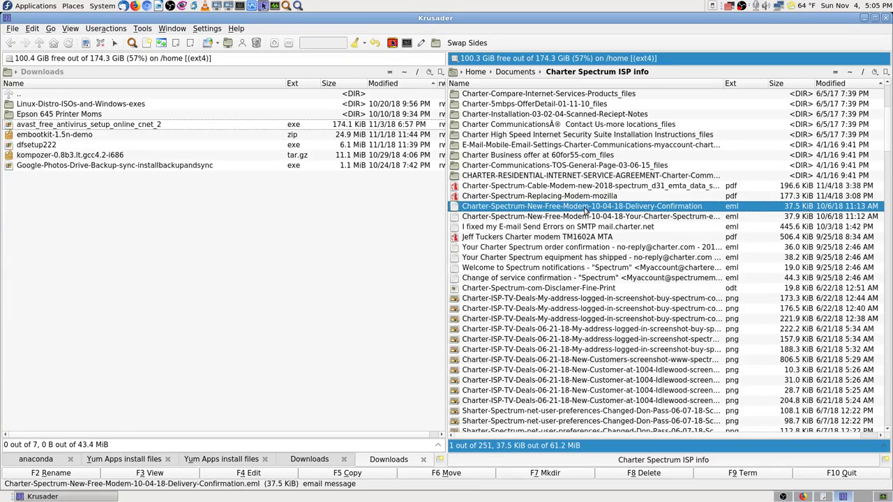
text(motor)
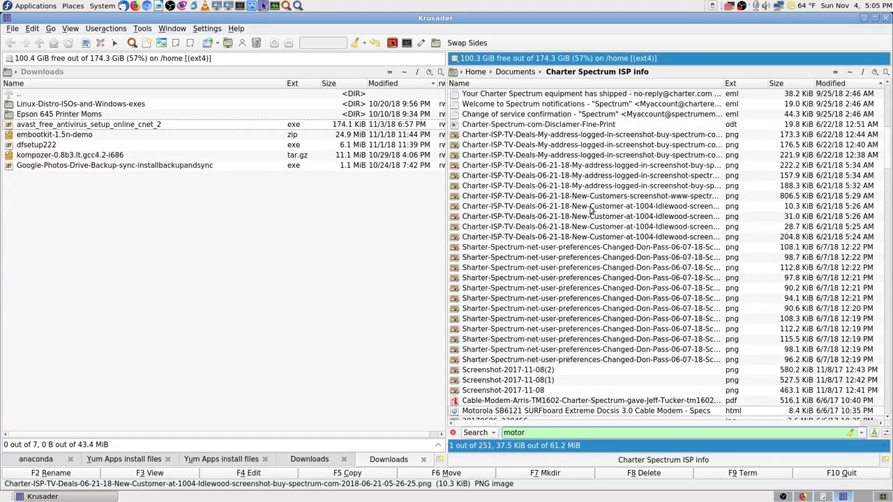
scroll(586, 213, down, 4)
click(549, 288)
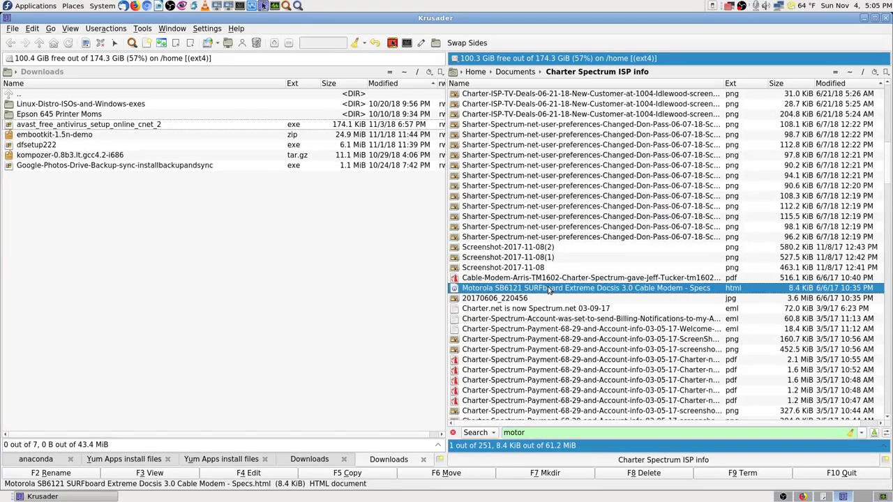
double_click(578, 292)
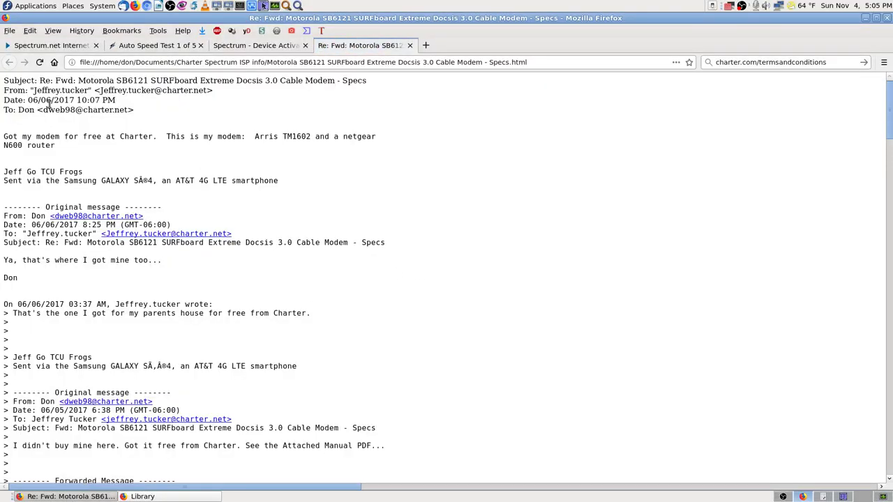
- Check the OutletPC cable modems and shopping cart pages linked in the e-mail, then close them
scroll(274, 199, down, 9)
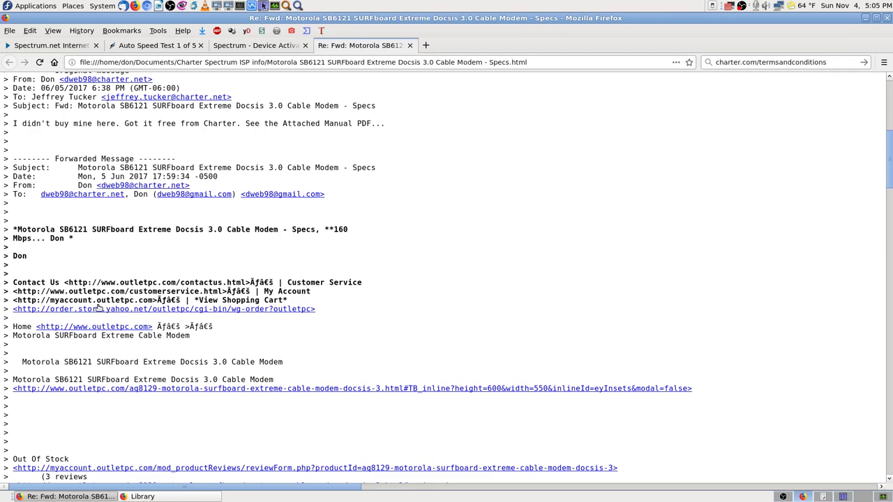
scroll(300, 342, down, 2)
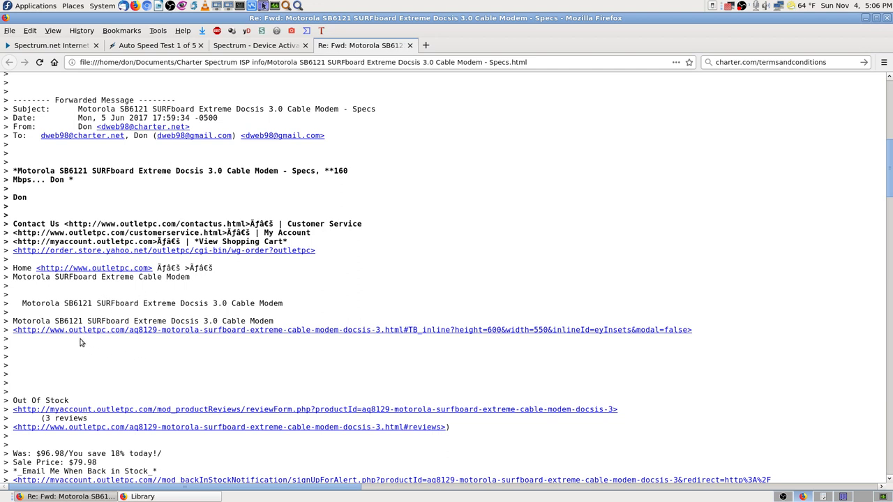
middle_click(351, 333)
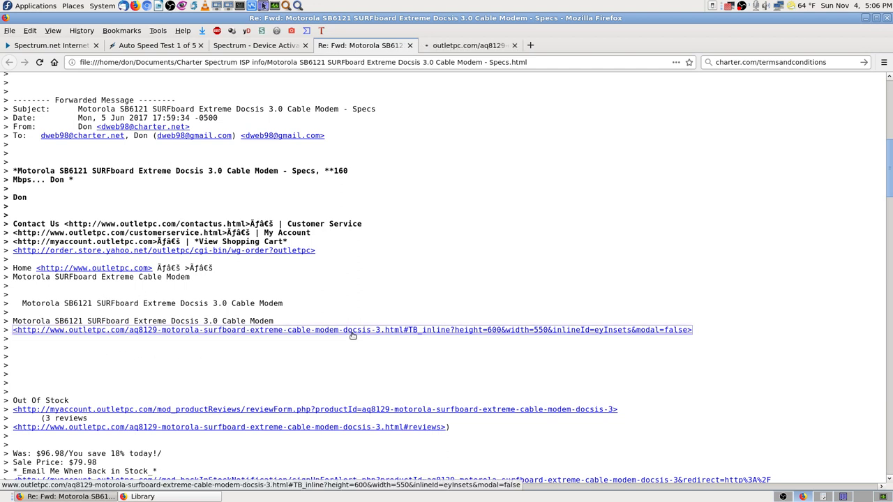
click(471, 47)
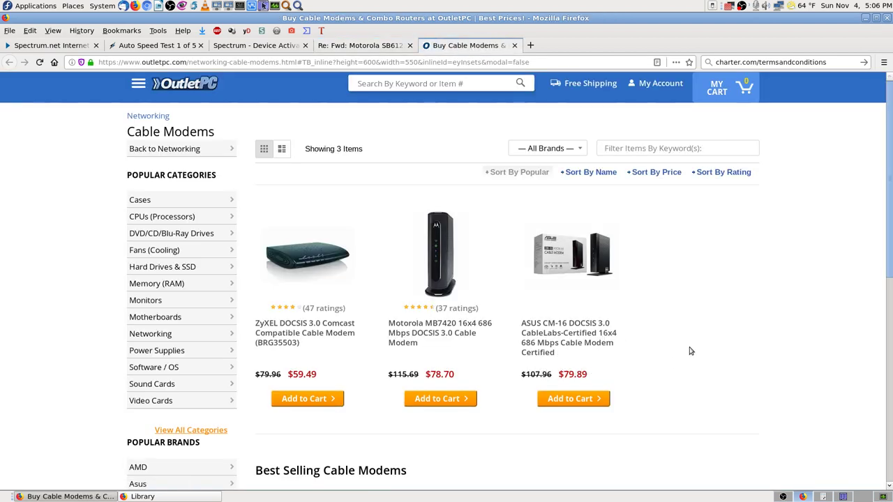
scroll(691, 351, down, 3)
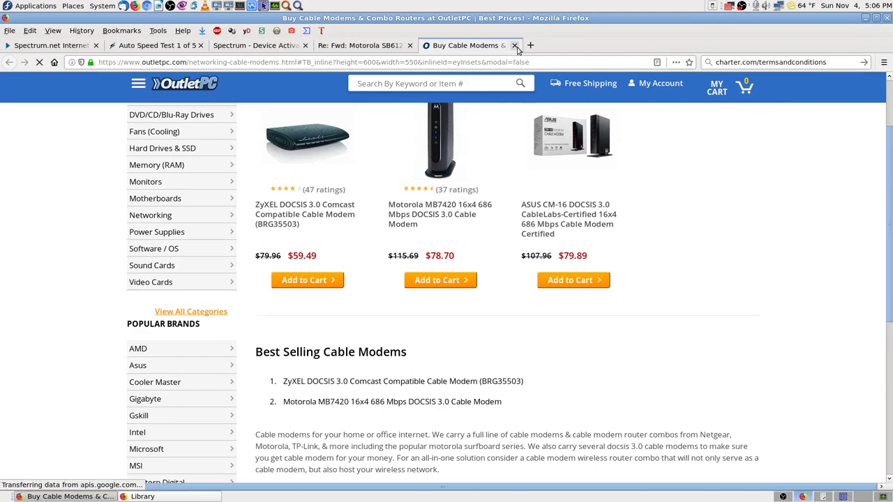
click(514, 46)
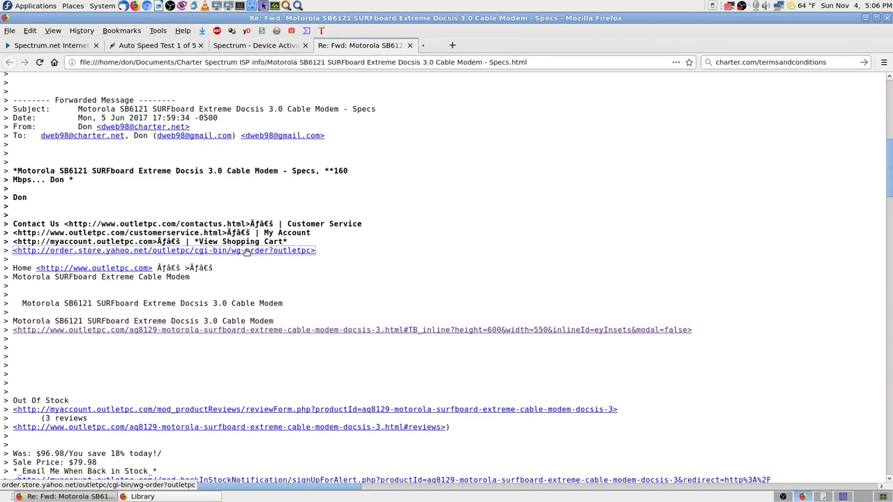
click(457, 46)
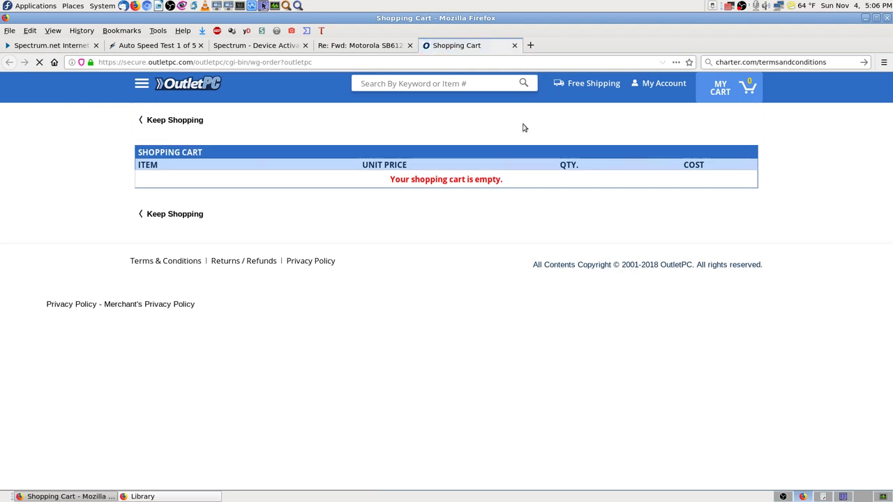
click(515, 46)
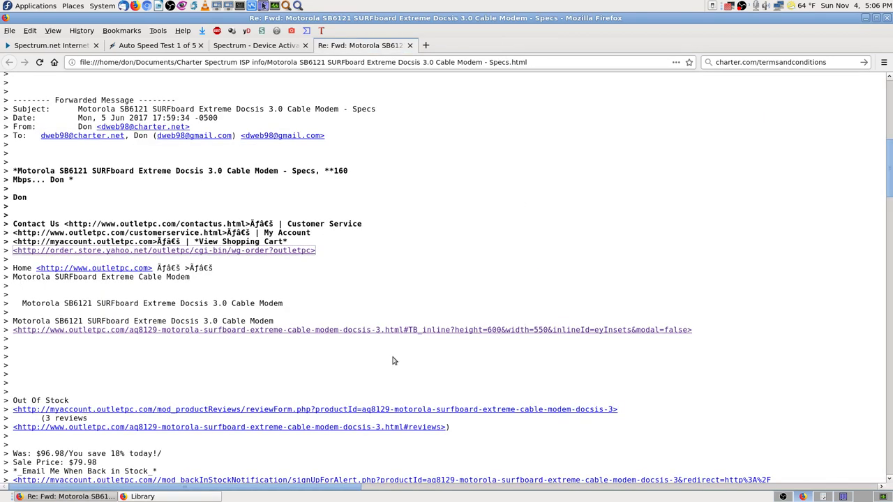
- Scroll the e-mail thread back to its top and return to Krusader
scroll(393, 361, down, 3)
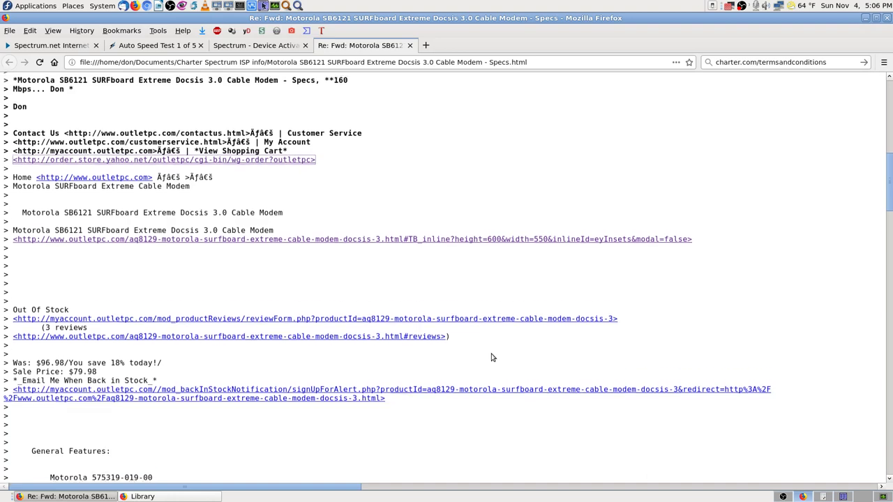
scroll(491, 357, down, 1)
scroll(488, 357, up, 9)
scroll(487, 356, up, 4)
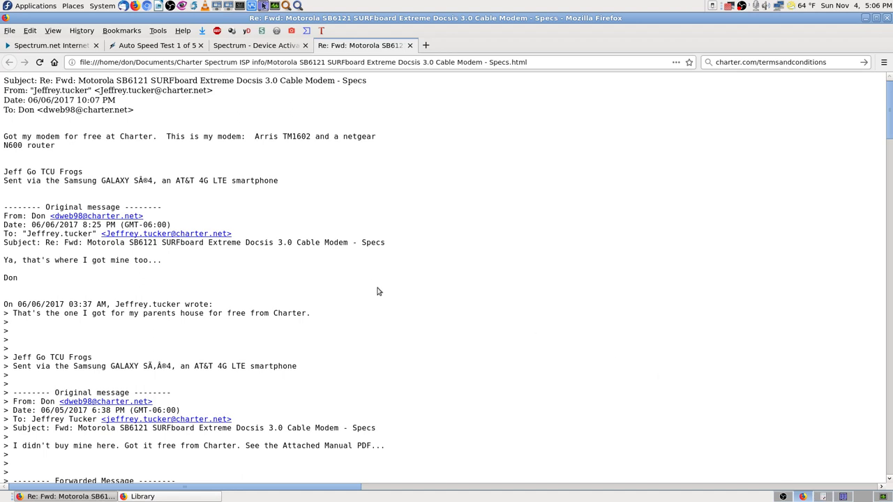
click(843, 497)
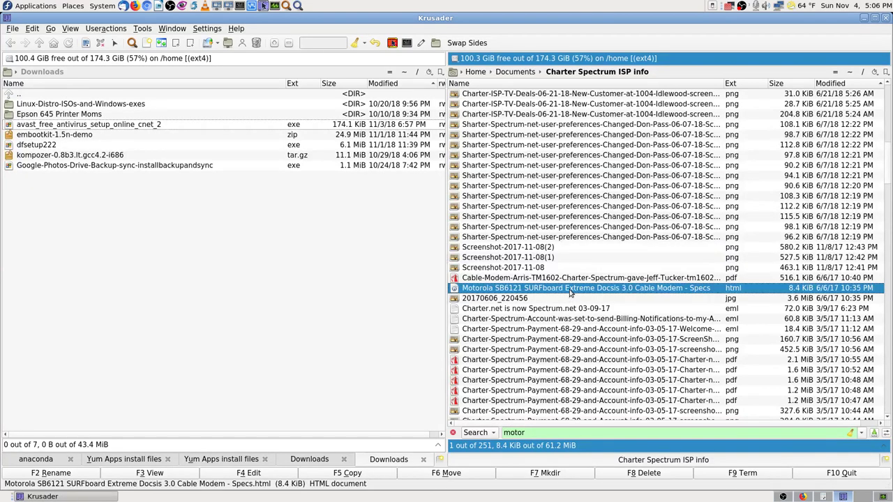
- Inspect the Motorola SB6121 specs file's properties and close them without renaming the file
right_click(569, 291)
click(604, 484)
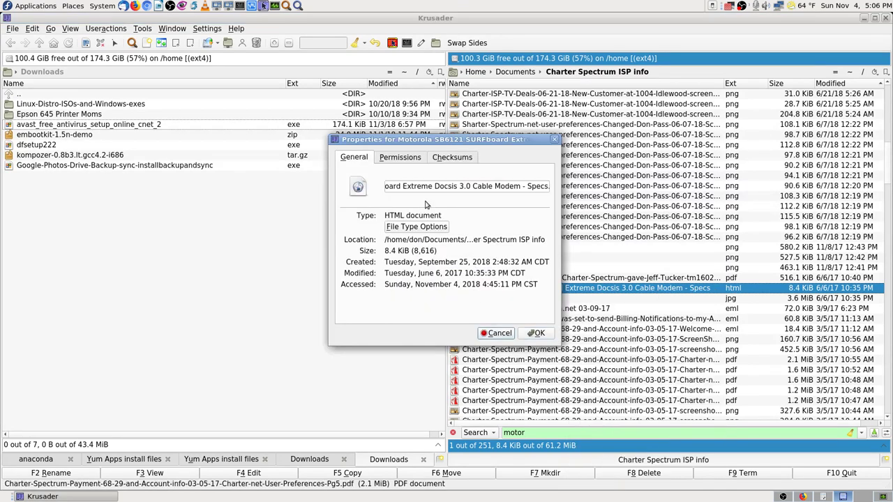
click(414, 187)
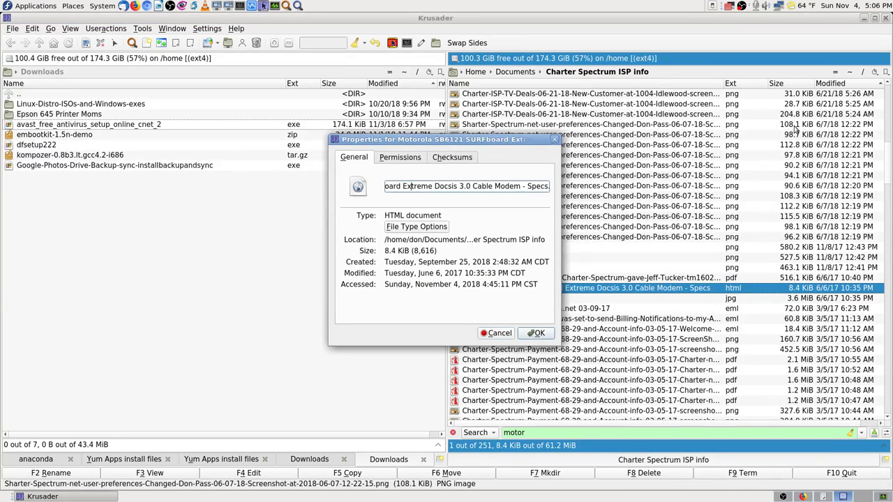
key(Home)
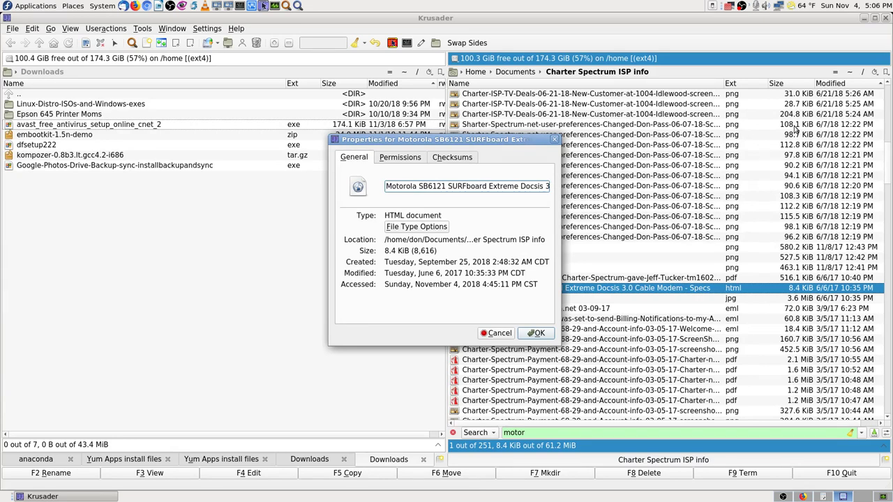
key(ctrl+shift+Left)
key(ctrl+shift+Left)
key(ctrl+shift+Left)
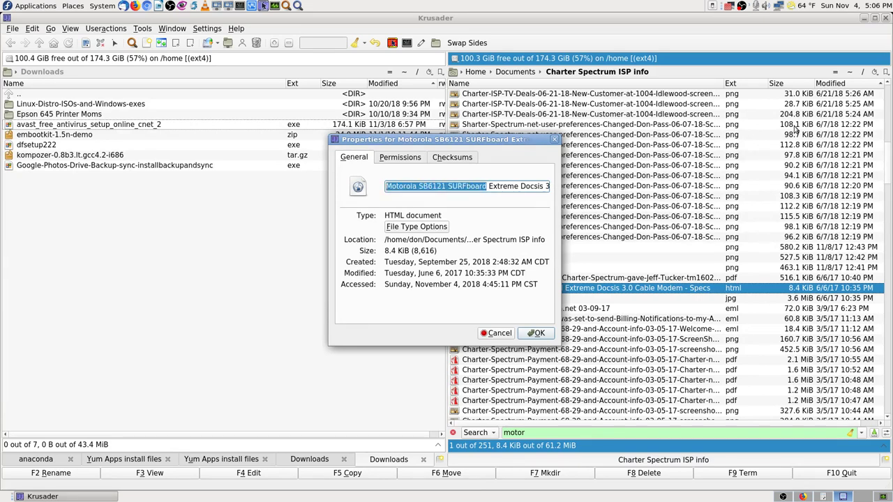
key(Escape)
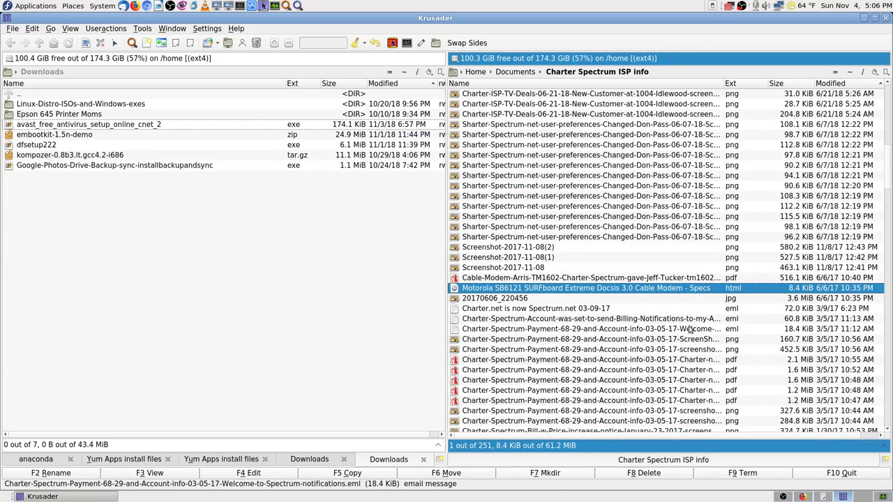
scroll(578, 361, down, 3)
scroll(578, 360, down, 5)
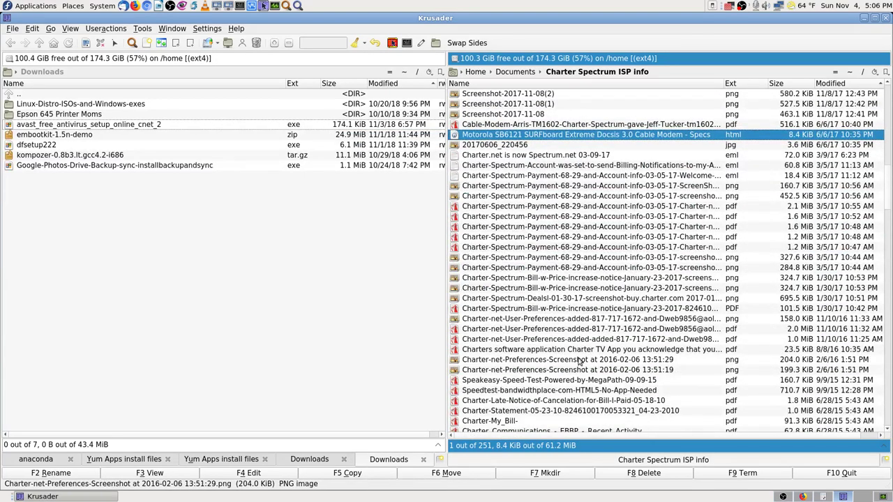
click(525, 372)
- Quick-search 'mo' and step through matches to the Motorola-SURFboard-SB6121-DOCSIS 3-0 Cable Modem PDF
text(motor)
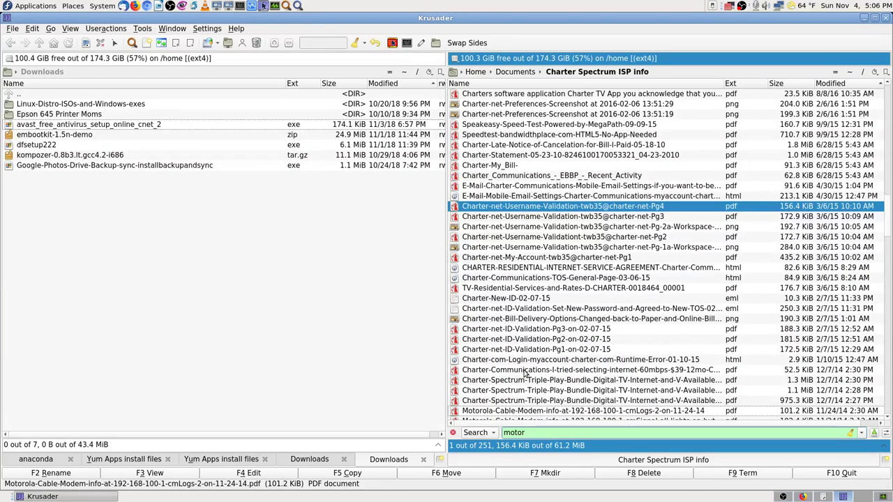
key(Down)
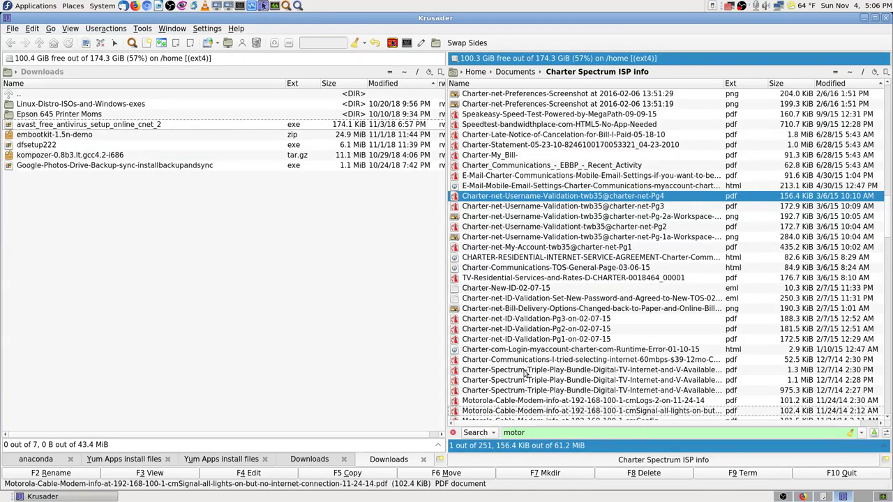
key(Down)
key(Down)
key(Down)
key(Down)
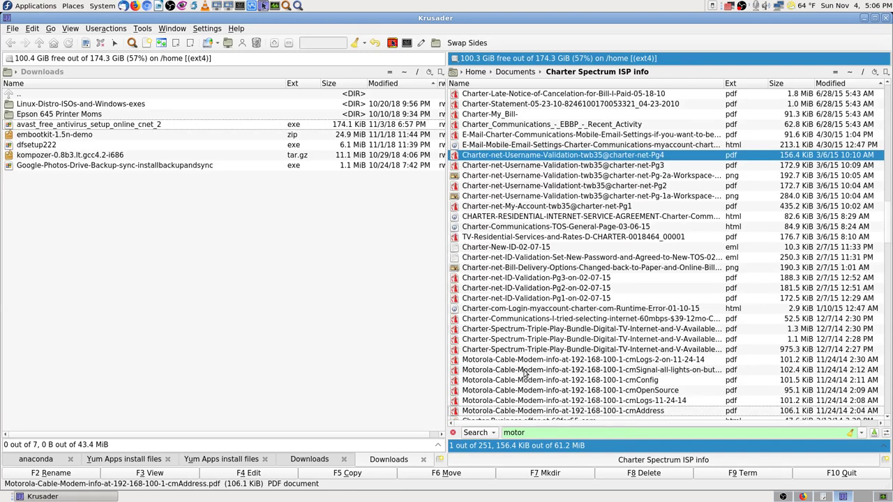
key(Down)
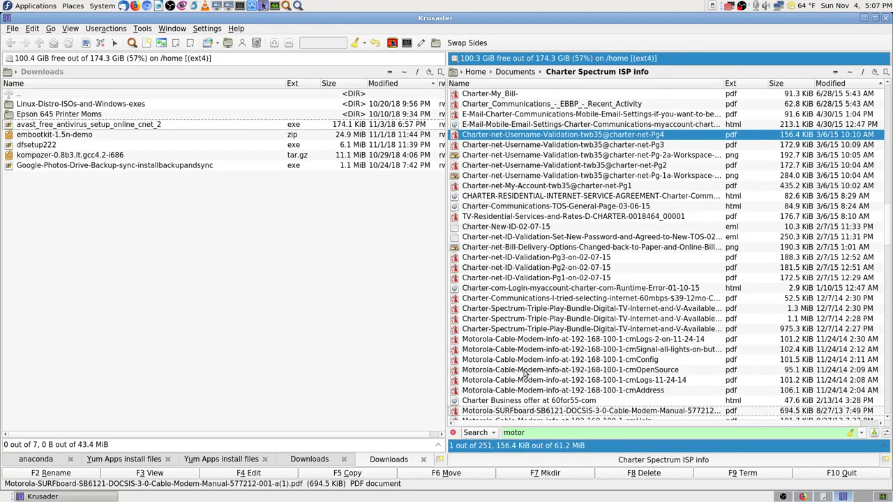
key(Down)
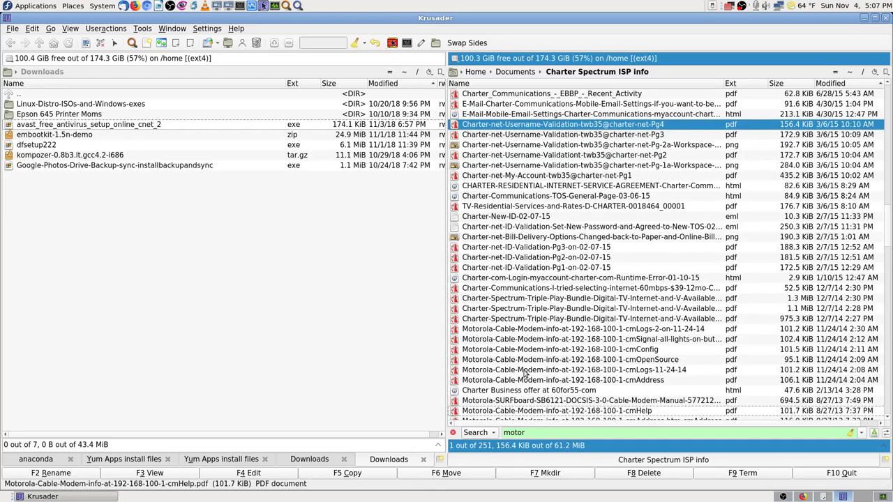
key(Down)
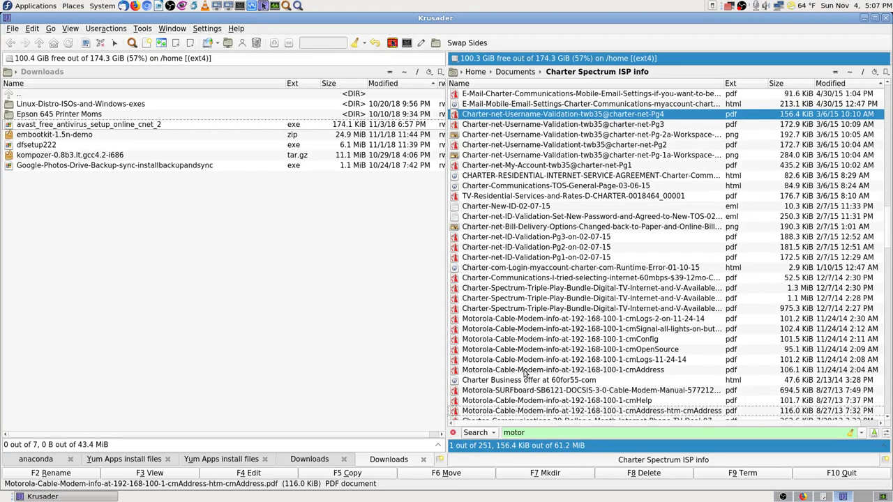
key(Up)
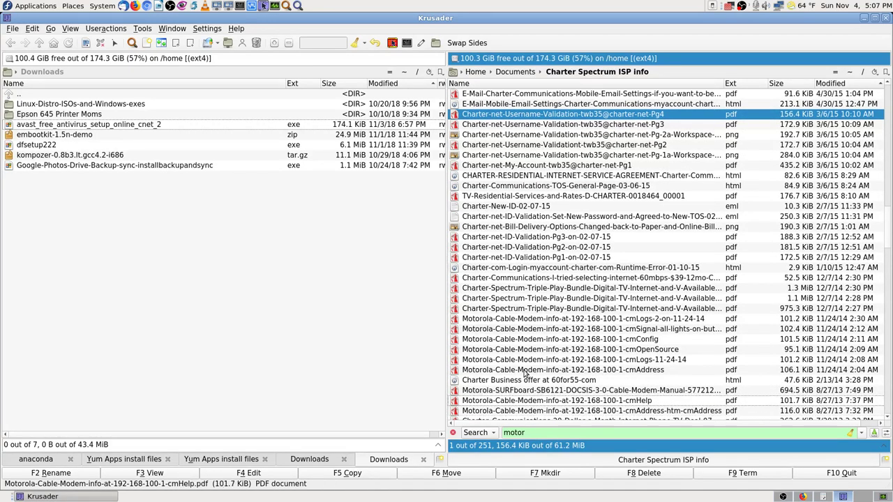
key(Up)
key(Down)
key(Down)
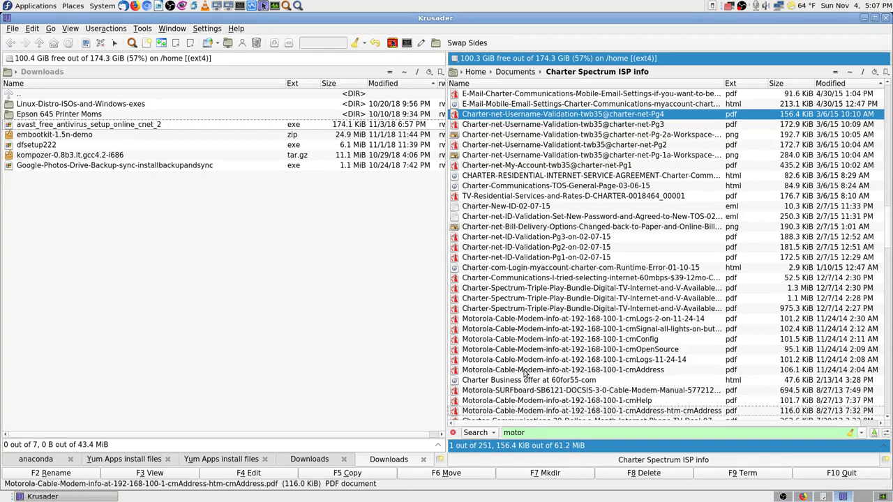
scroll(525, 373, down, 3)
key(Up)
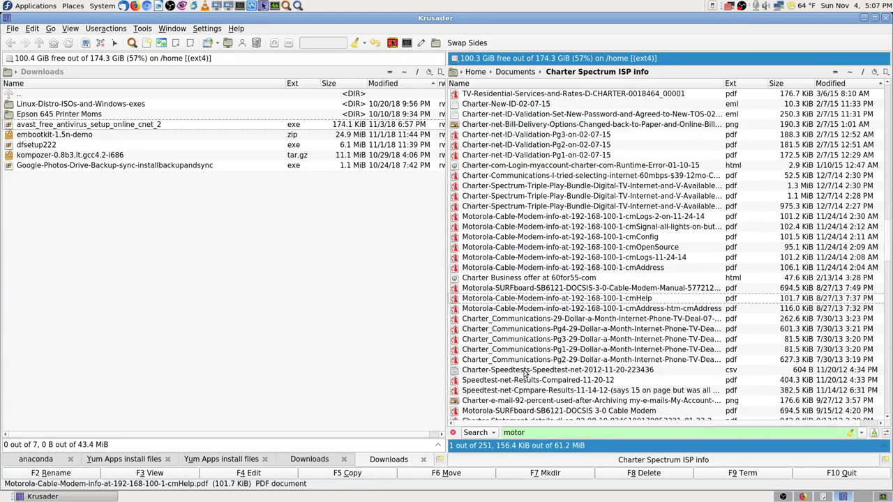
key(Down)
key(Down)
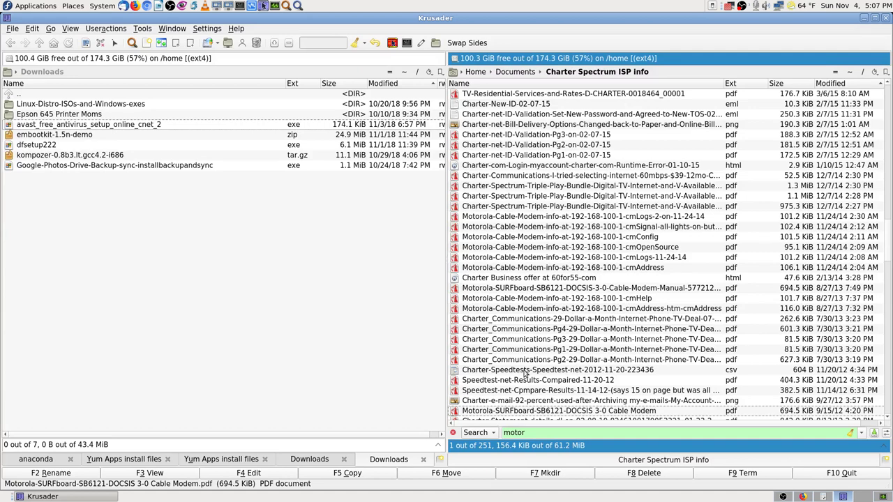
key(Down)
key(Up)
- View and close the SB6121 installation guide PDF, then reopen the SB6121 specs e-mail page
key(Escape)
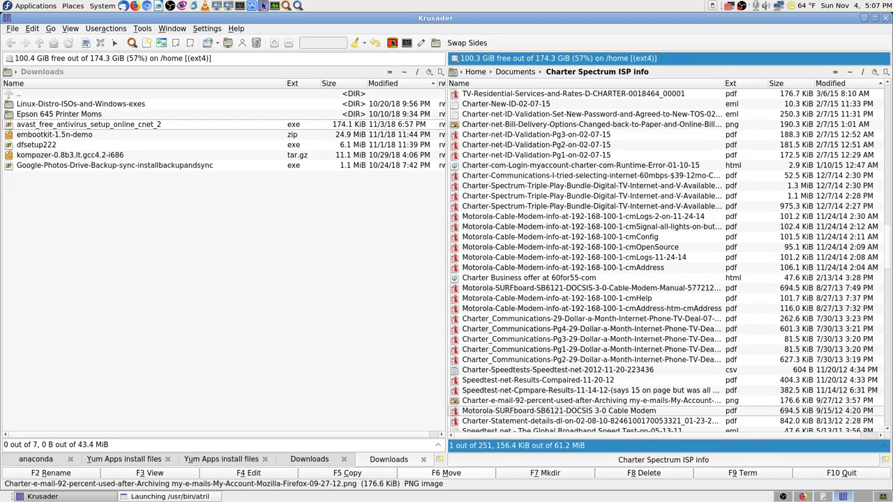
click(255, 473)
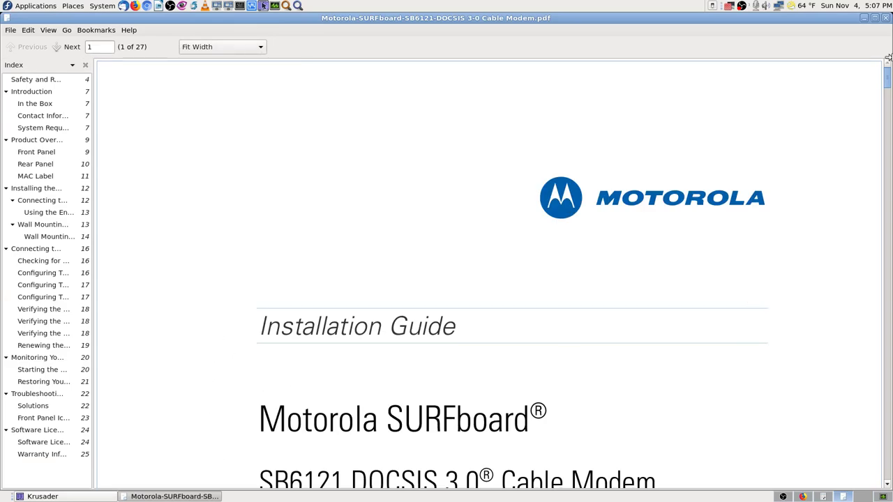
click(884, 21)
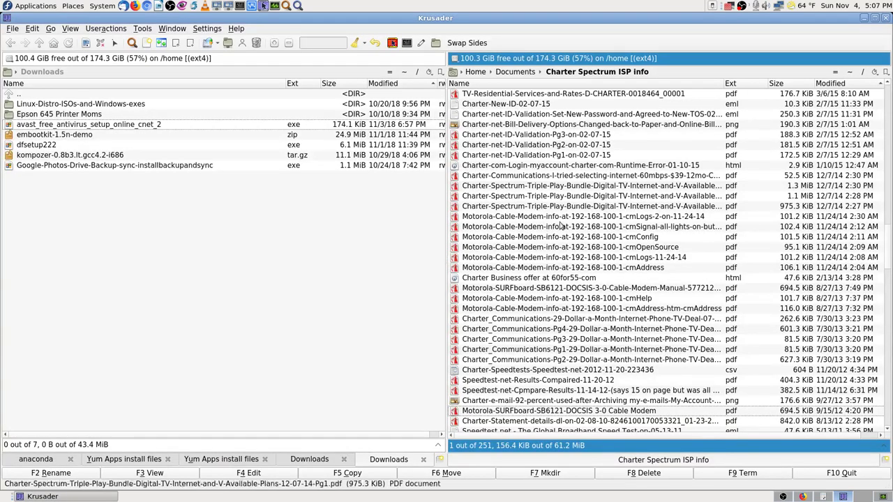
scroll(609, 267, up, 5)
scroll(609, 267, up, 5)
double_click(558, 126)
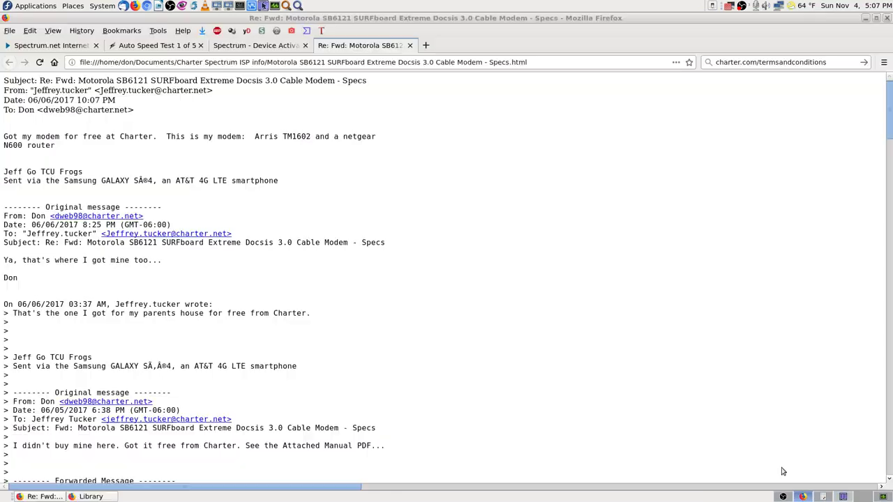
- Paste-and-search 'Motorola SB6121 SURFboard' on Google and view the Adblock Plus summary for google.com
right_click(777, 63)
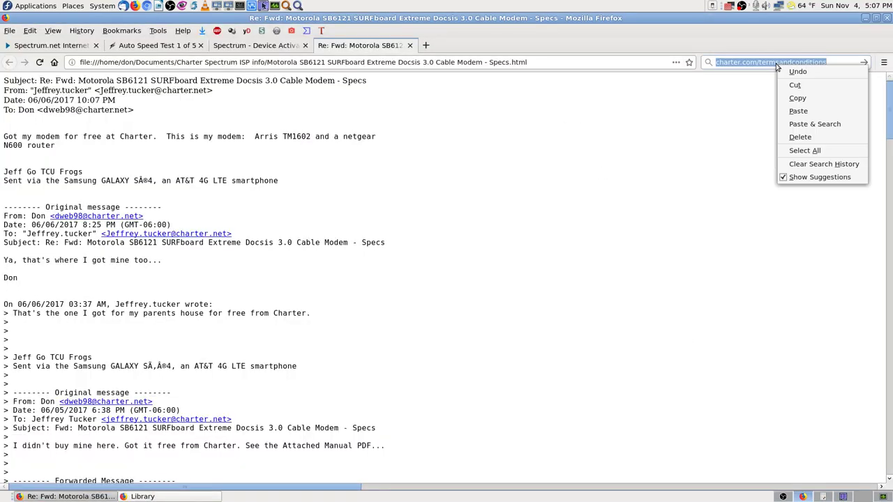
click(819, 126)
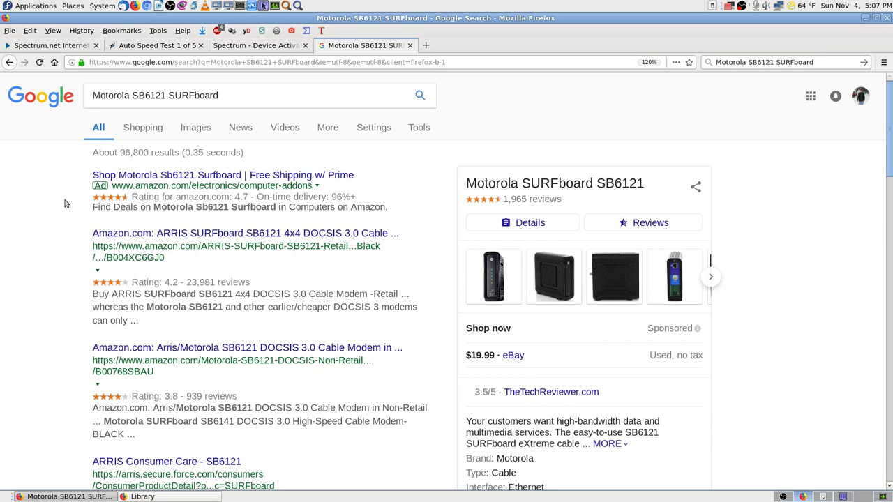
click(217, 32)
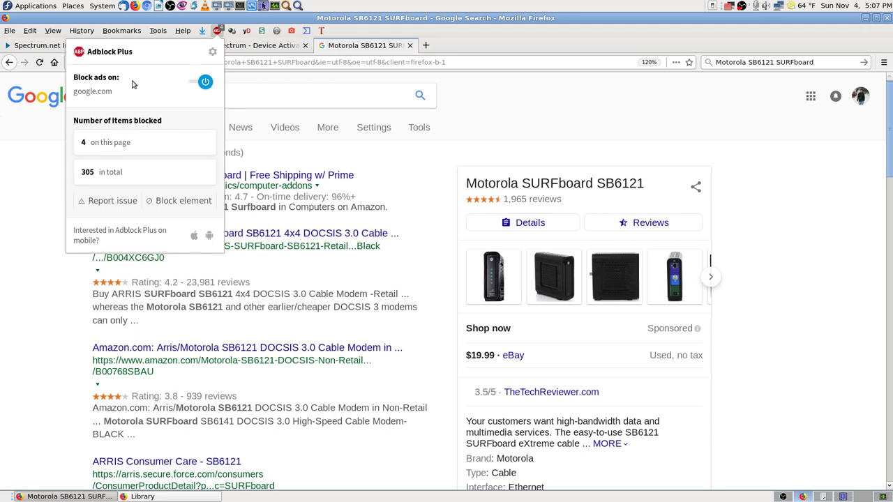
- In Adblock Plus options, disable Acceptable Ads, enable tracking blocking, browse the sections, then close the options
click(211, 54)
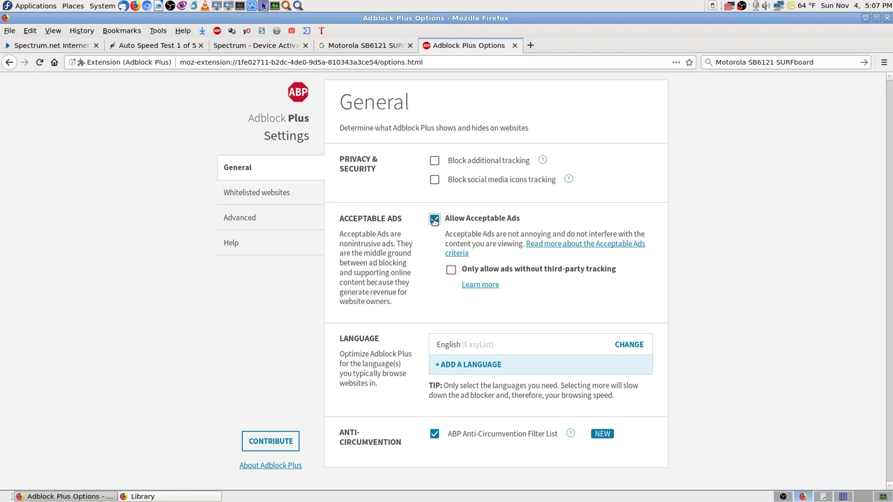
click(434, 220)
click(436, 161)
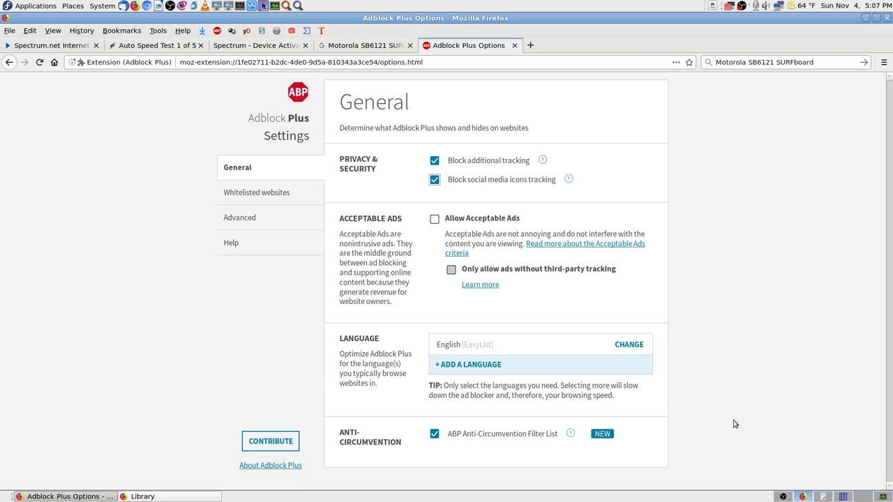
click(266, 194)
click(248, 219)
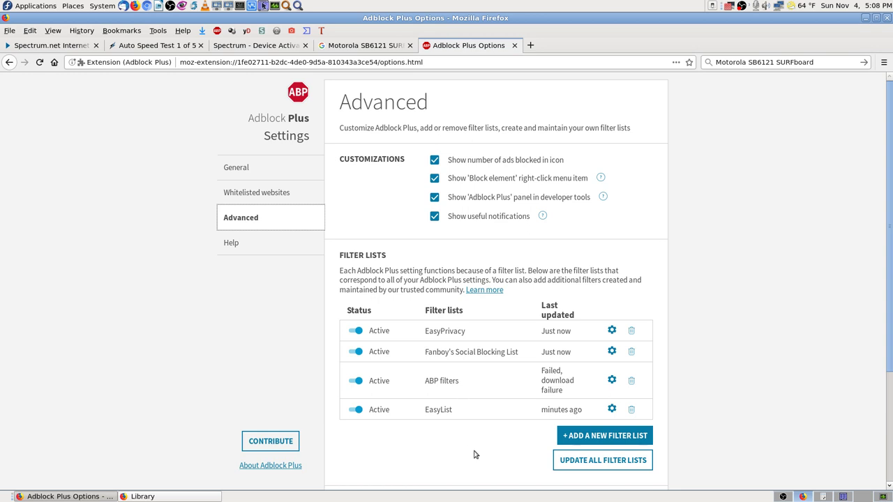
click(233, 240)
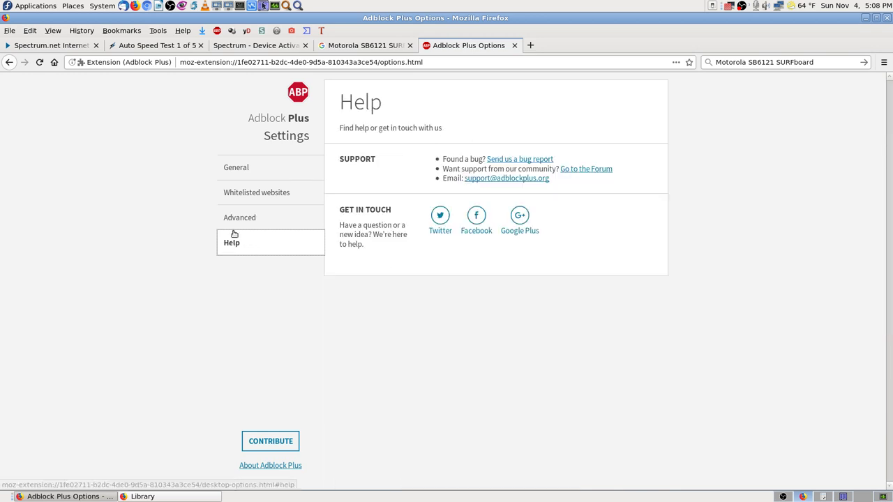
click(239, 169)
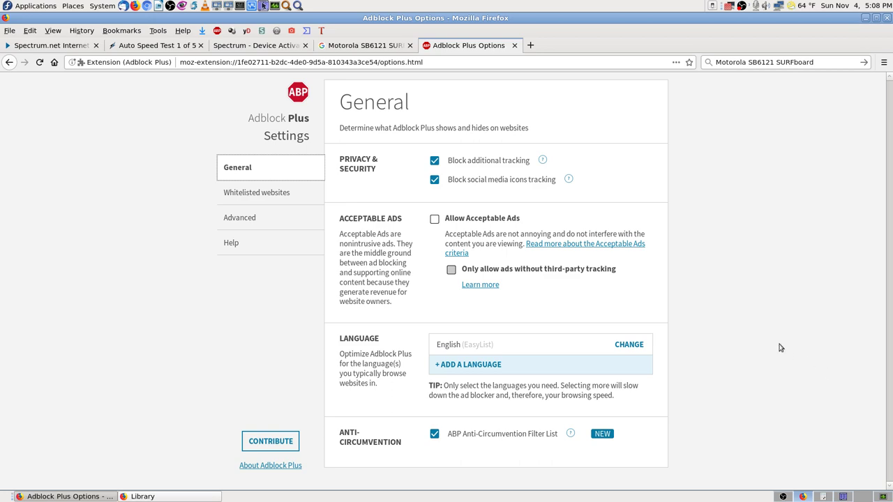
click(514, 45)
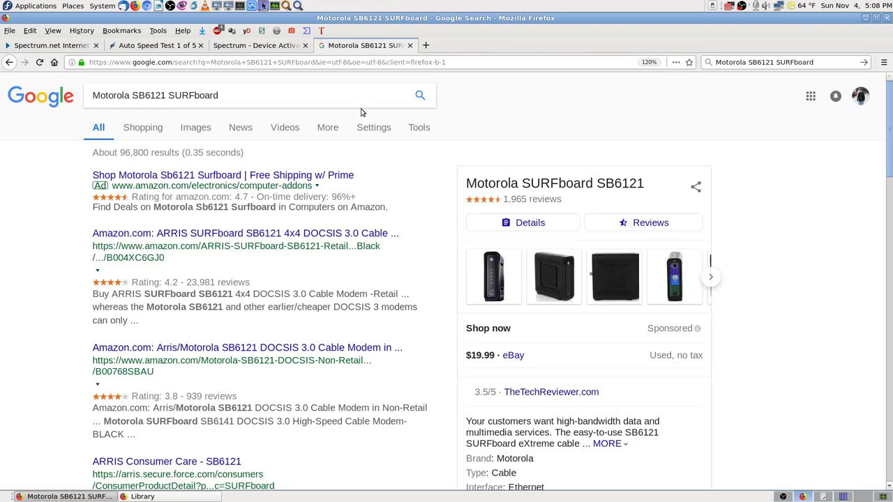
- Reload the SB6121 SURFboard results and open the top Amazon ARRIS SB6121 listing in a background tab
click(39, 63)
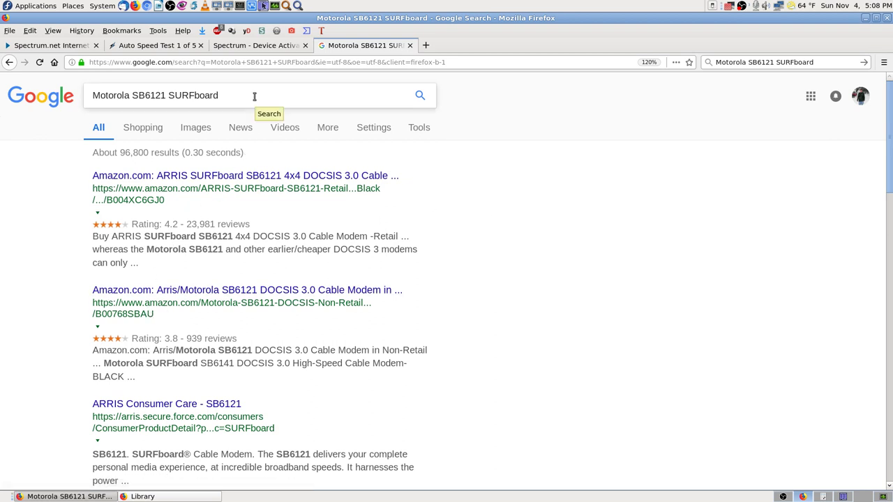
scroll(307, 342, down, 1)
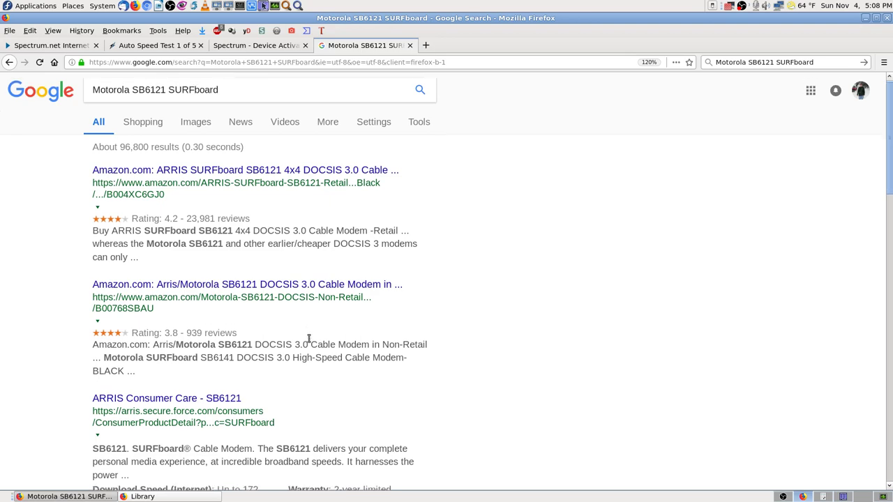
scroll(446, 376, up, 1)
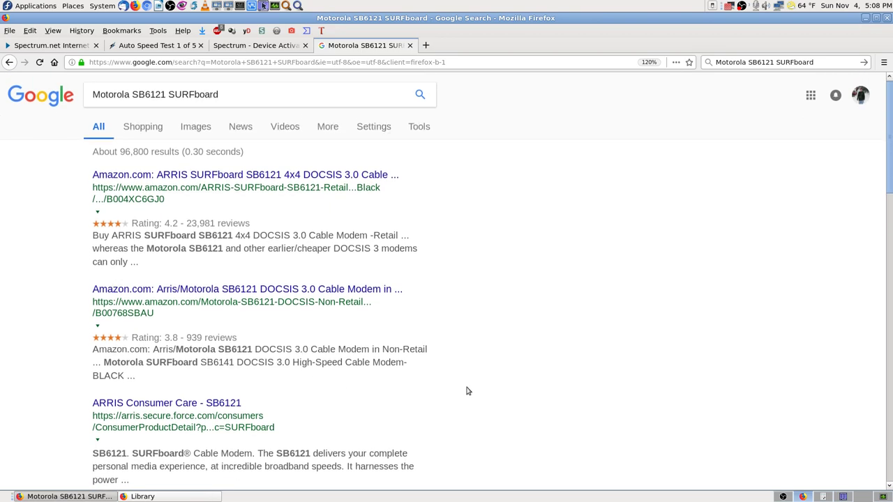
scroll(467, 391, down, 3)
scroll(464, 349, up, 3)
middle_click(313, 175)
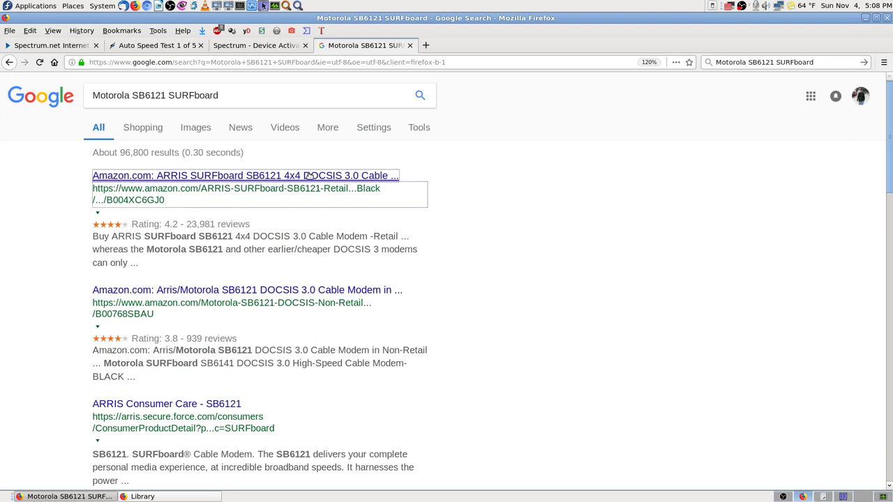
- Search the Amazon SB6121 listing for 'manual', find no match, and close the tab
click(473, 45)
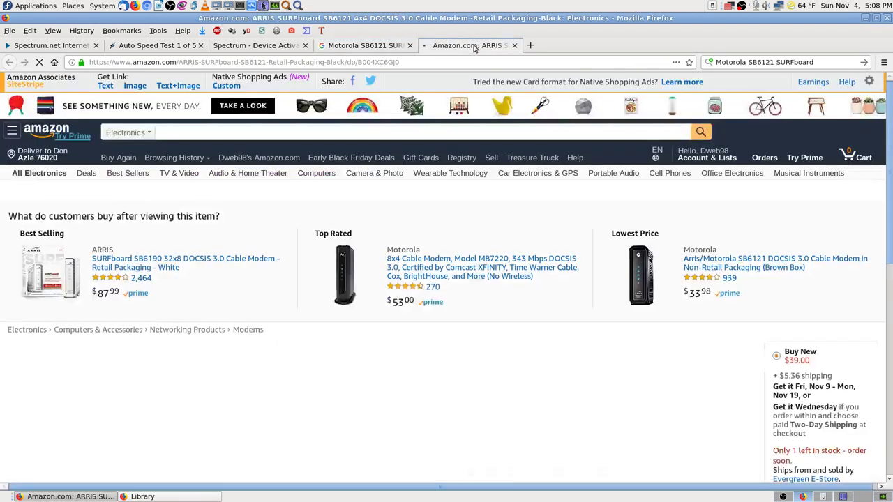
scroll(395, 364, down, 5)
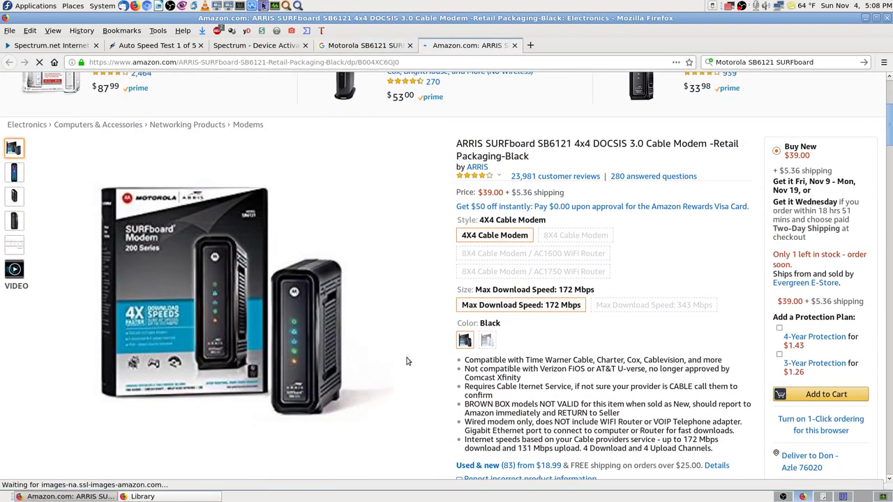
scroll(426, 359, down, 3)
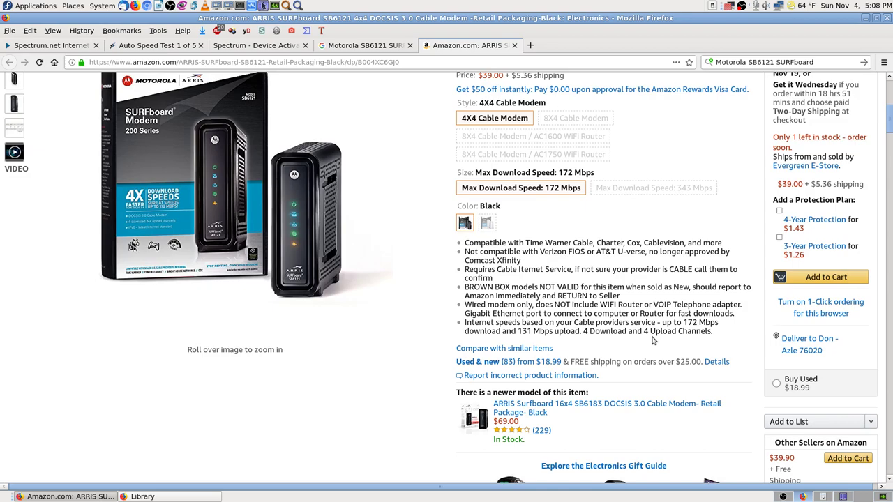
scroll(767, 300, up, 2)
scroll(889, 263, down, 3)
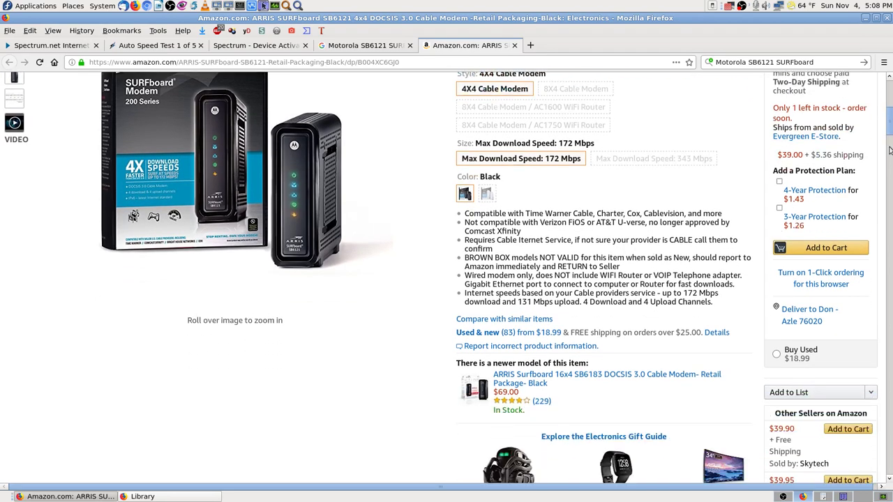
drag(890, 136, 891, 179)
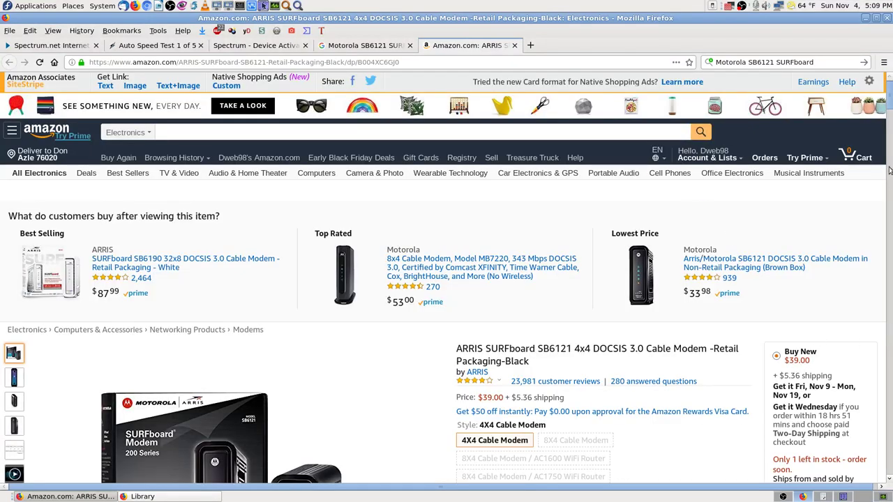
key(ctrl+f)
text(man)
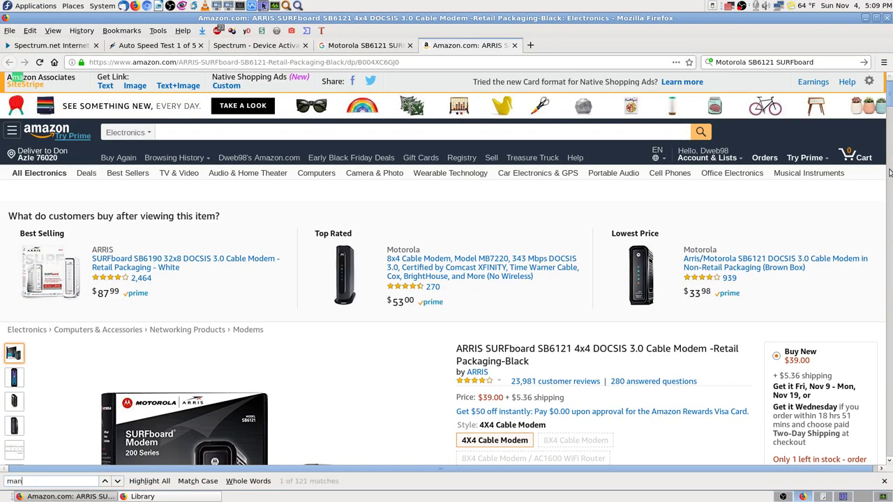
text(ual)
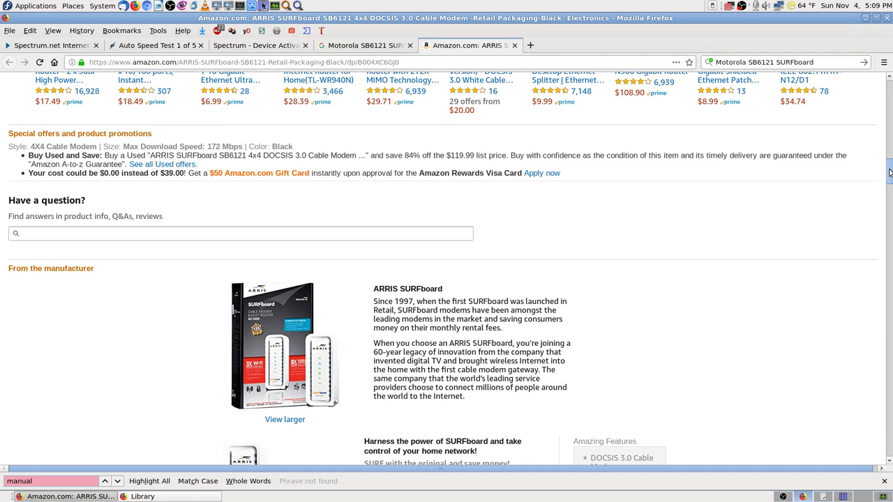
key(BackSpace)
key(BackSpace)
key(BackSpace)
key(BackSpace)
key(BackSpace)
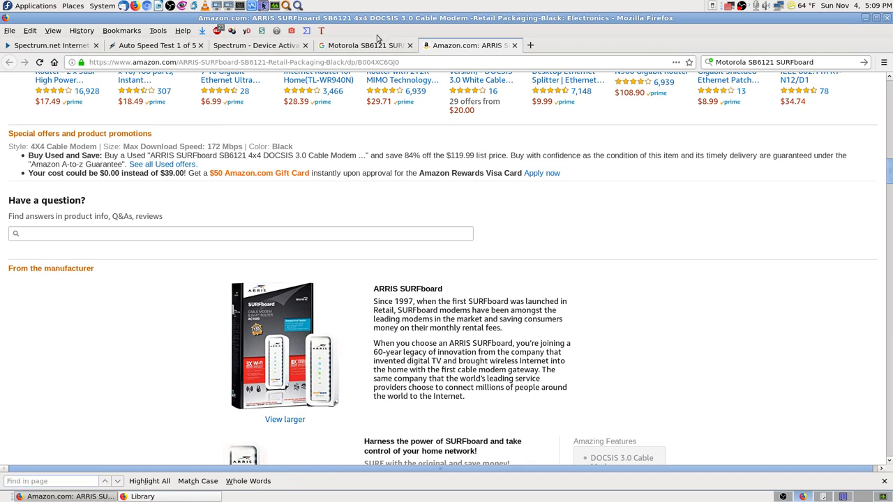
click(514, 45)
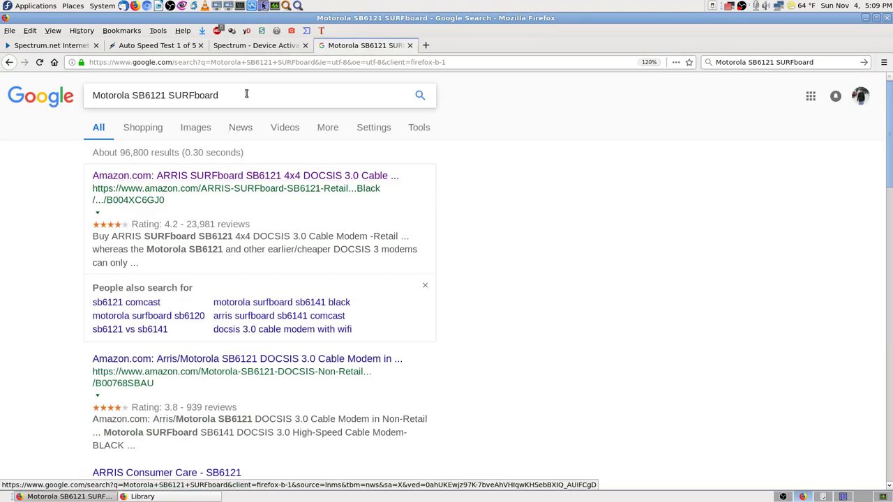
- Add 'Specs' to the Google query and open the CNET SB6121 specs result in a new tab
click(245, 93)
text(Sp)
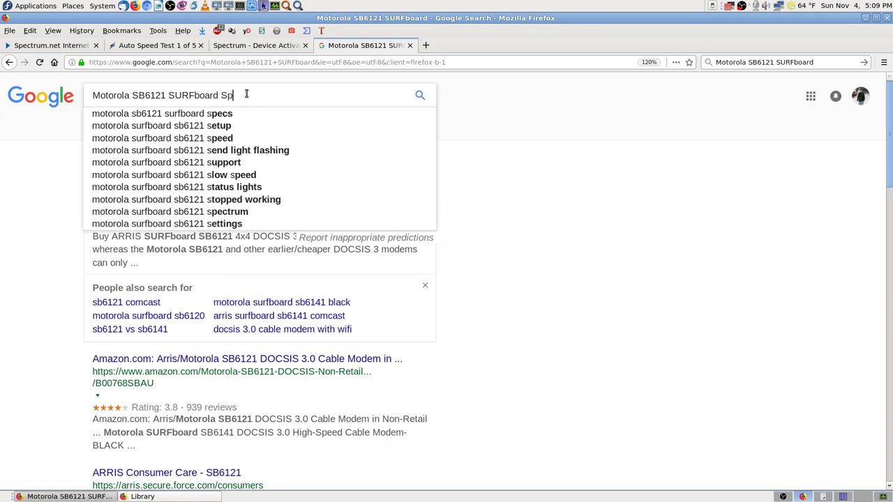
text(ecs)
key(Return)
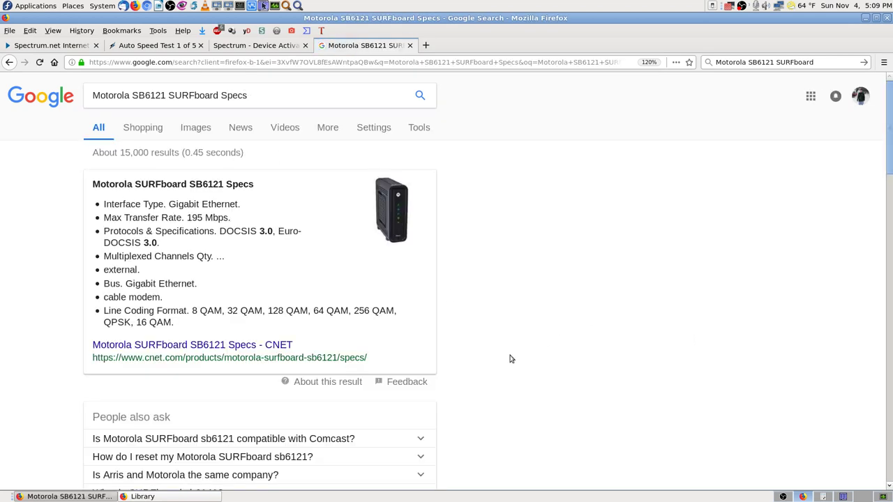
middle_click(261, 345)
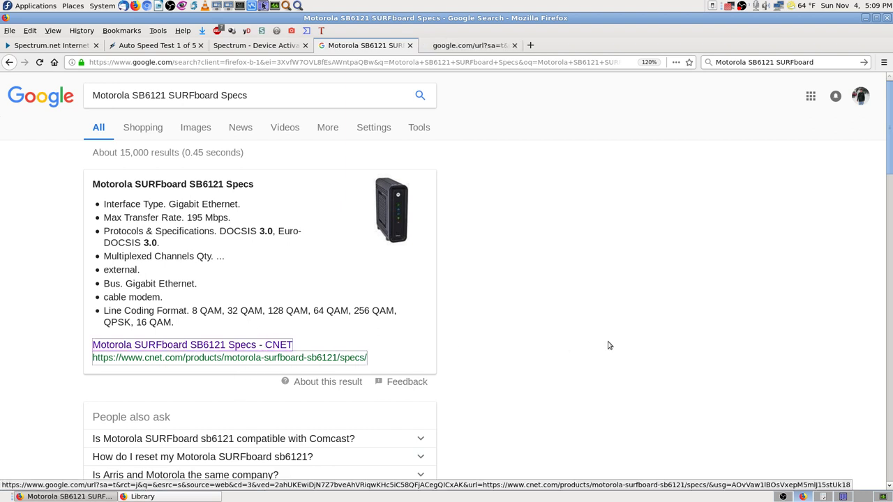
- Review CNET's Modem and Networking spec tables, highlighting the 1 Gbps Data Transfer Rate row
click(458, 46)
scroll(425, 371, down, 5)
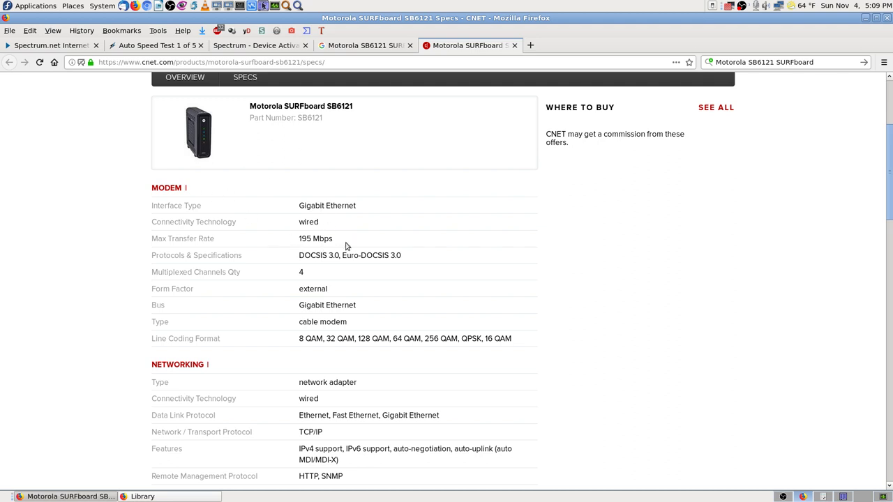
scroll(288, 285, down, 2)
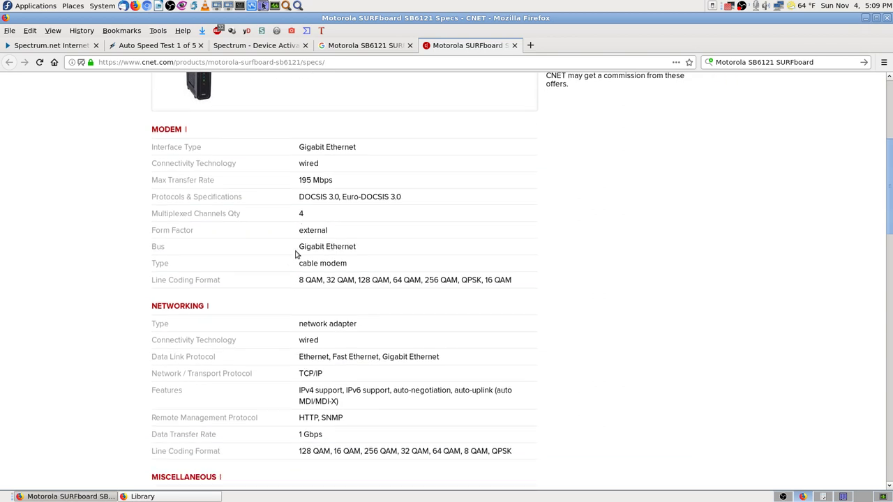
scroll(293, 262, down, 1)
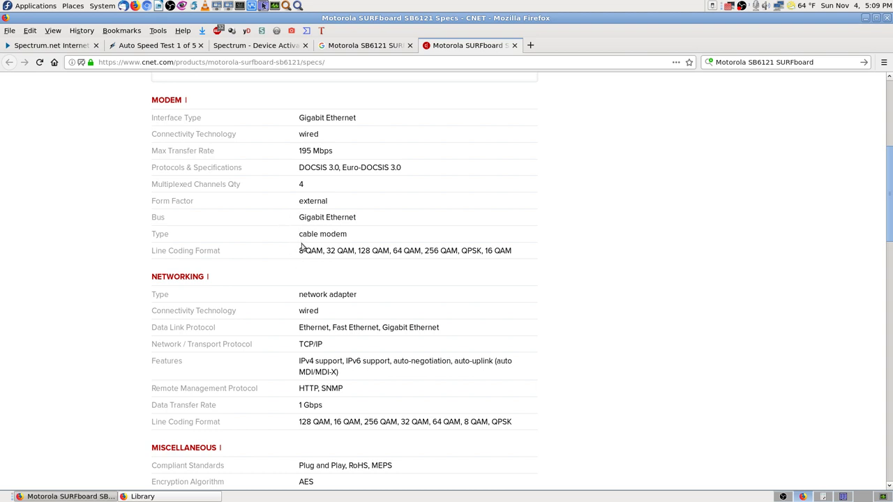
scroll(293, 270, down, 2)
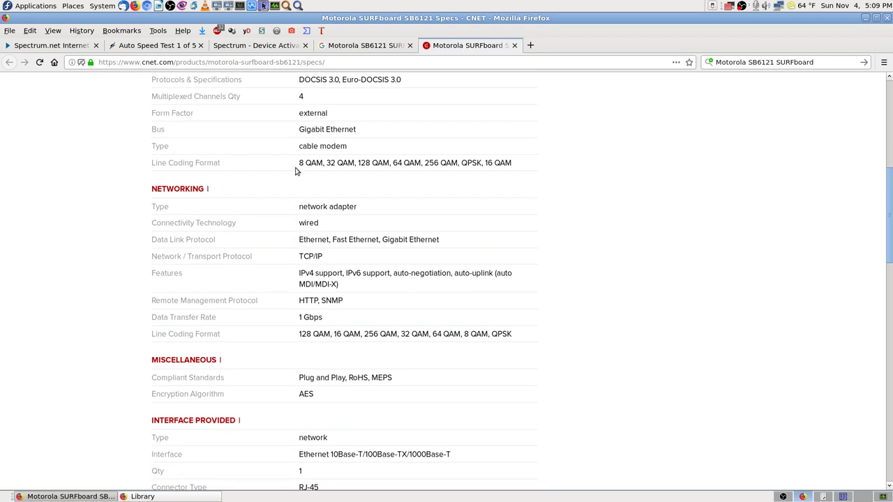
scroll(297, 195, up, 1)
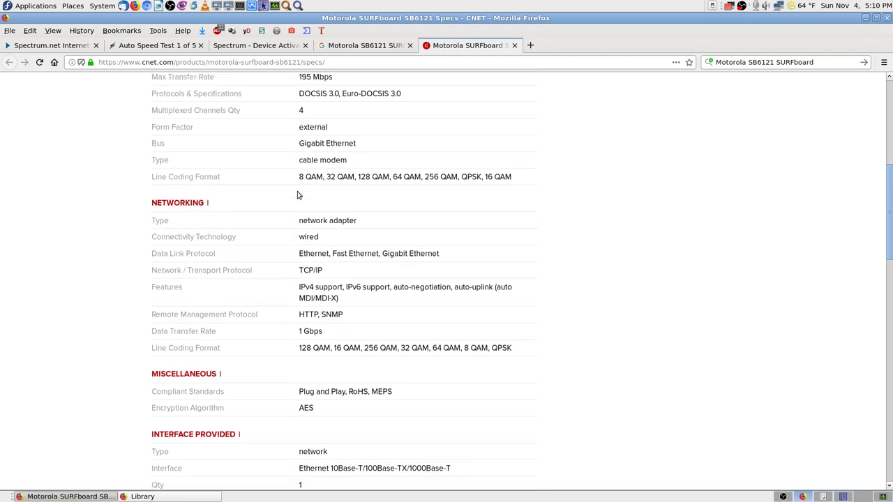
scroll(295, 237, down, 3)
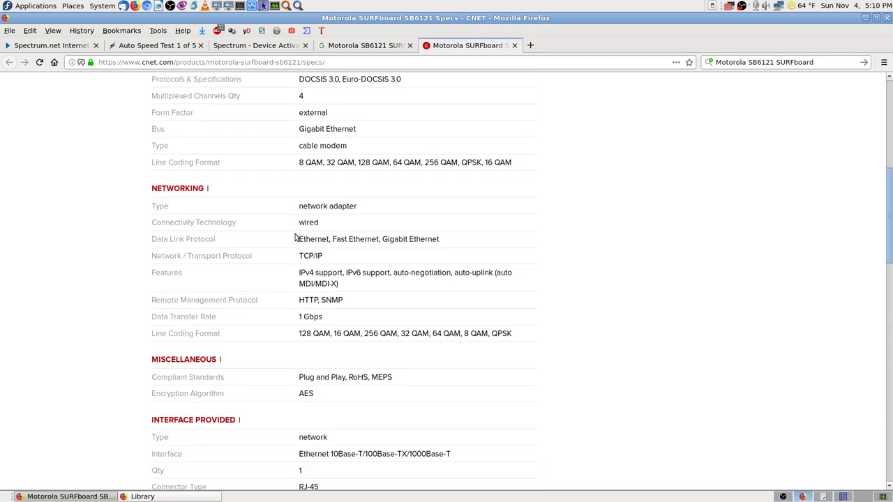
scroll(295, 237, down, 3)
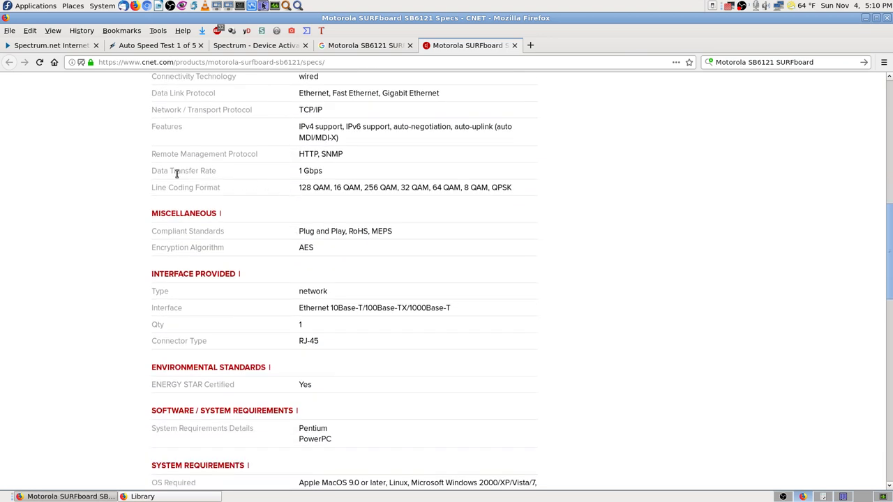
drag(148, 174, 304, 171)
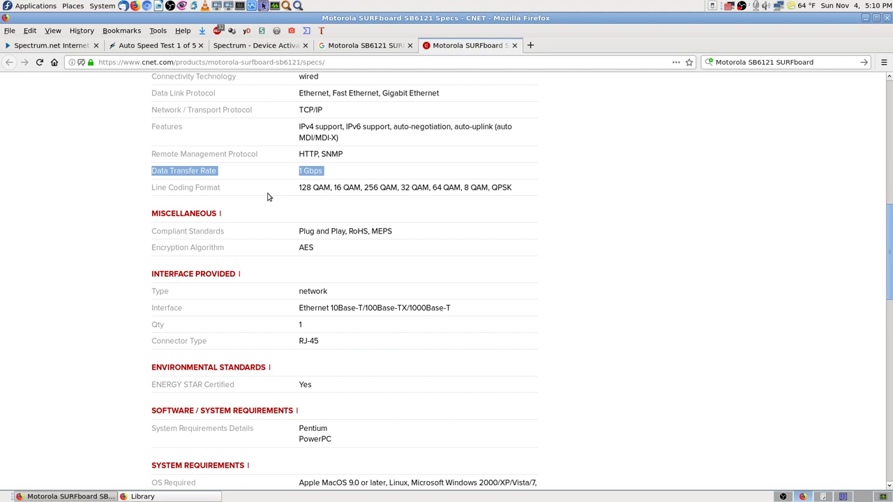
scroll(275, 189, up, 3)
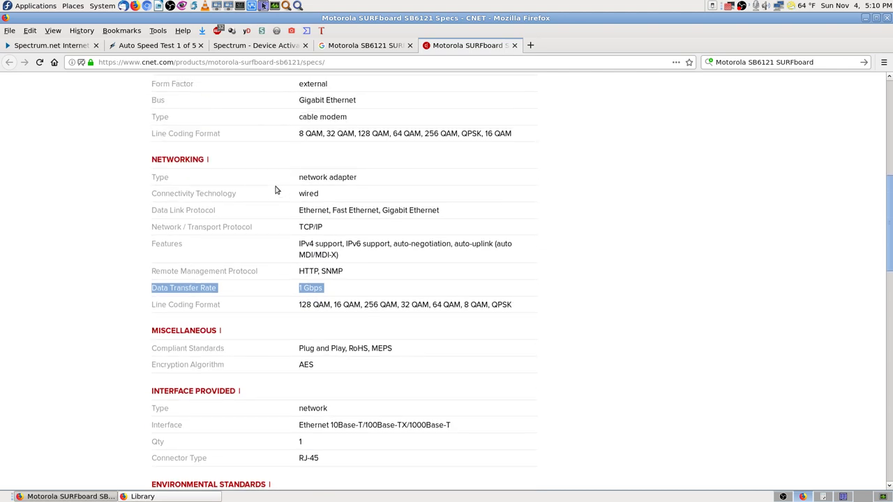
scroll(274, 189, up, 2)
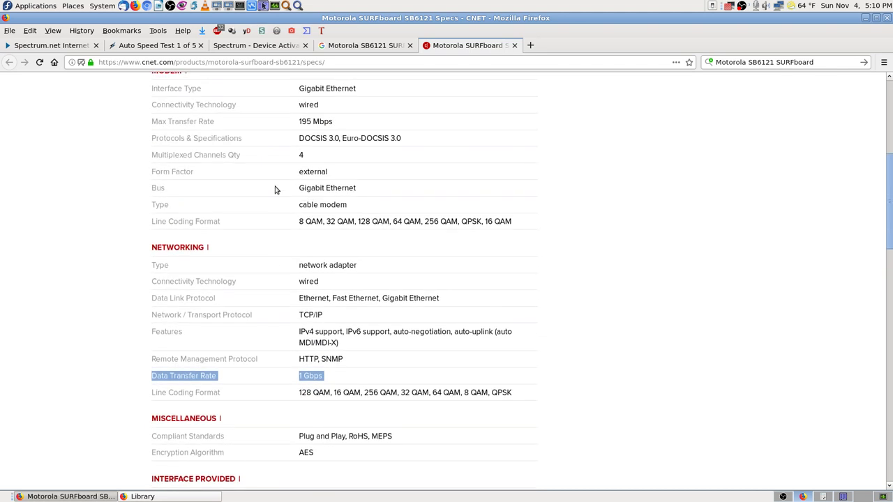
drag(152, 122, 344, 129)
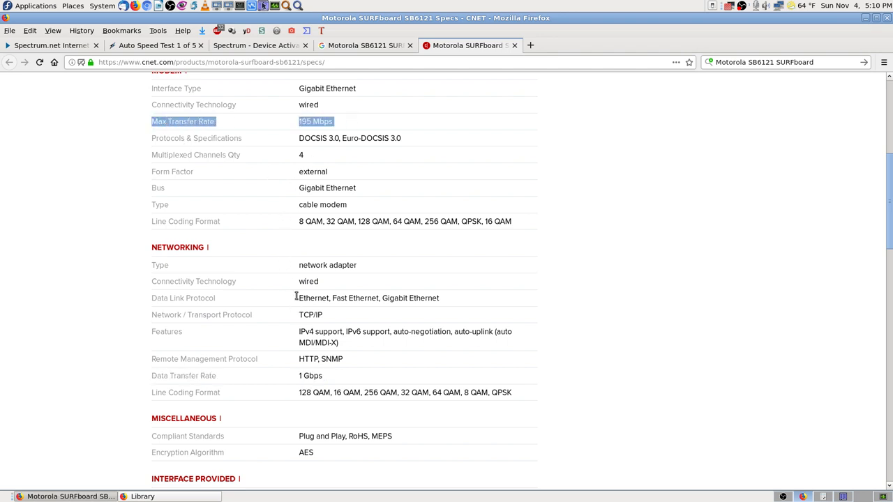
scroll(286, 305, down, 3)
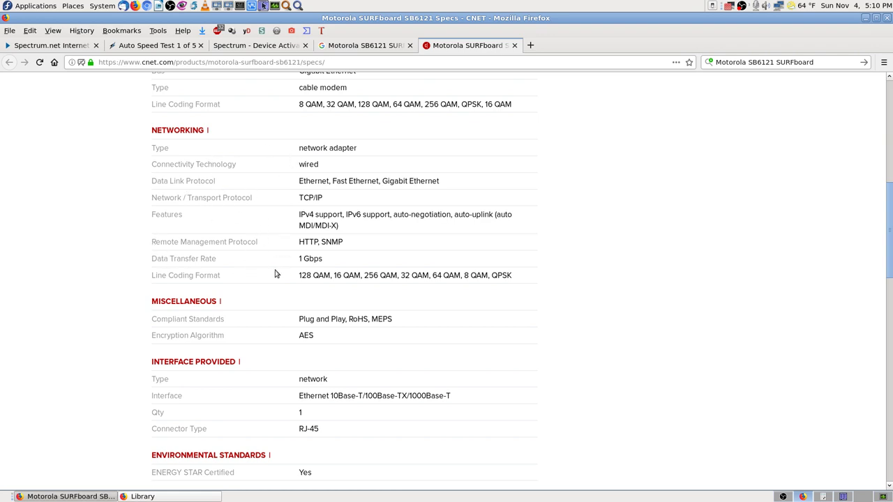
scroll(272, 272, up, 6)
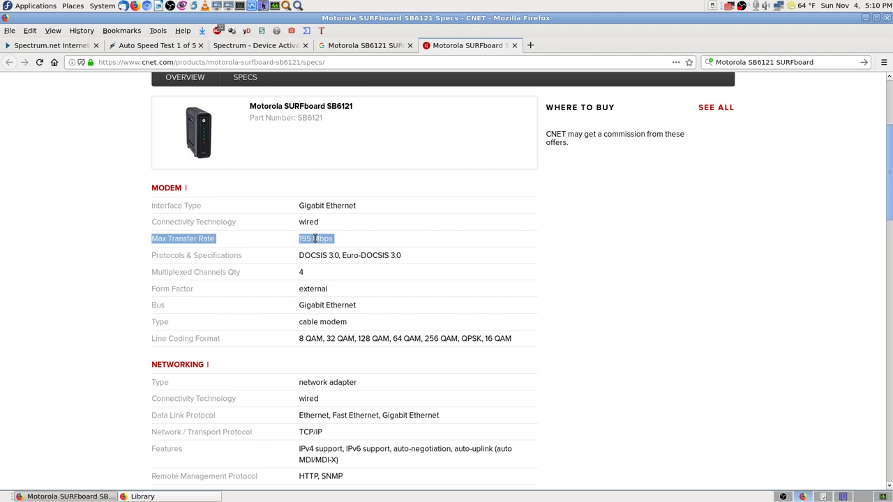
scroll(286, 320, down, 2)
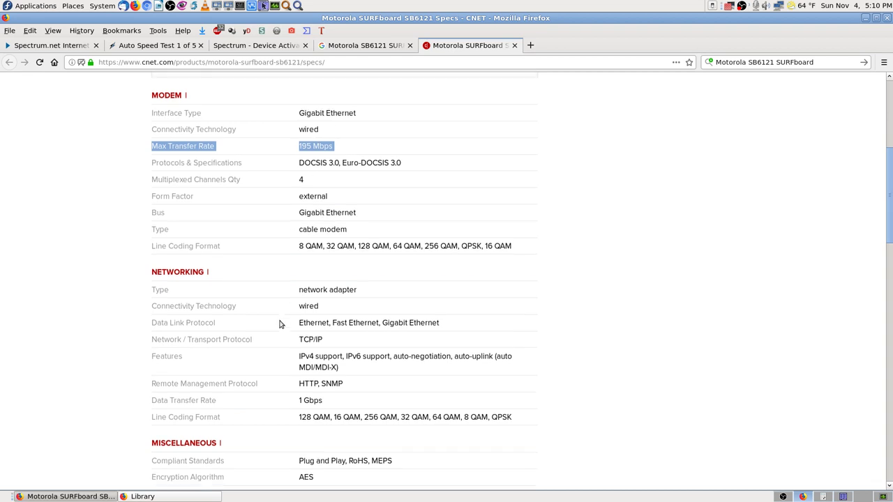
scroll(281, 323, down, 5)
scroll(280, 323, down, 2)
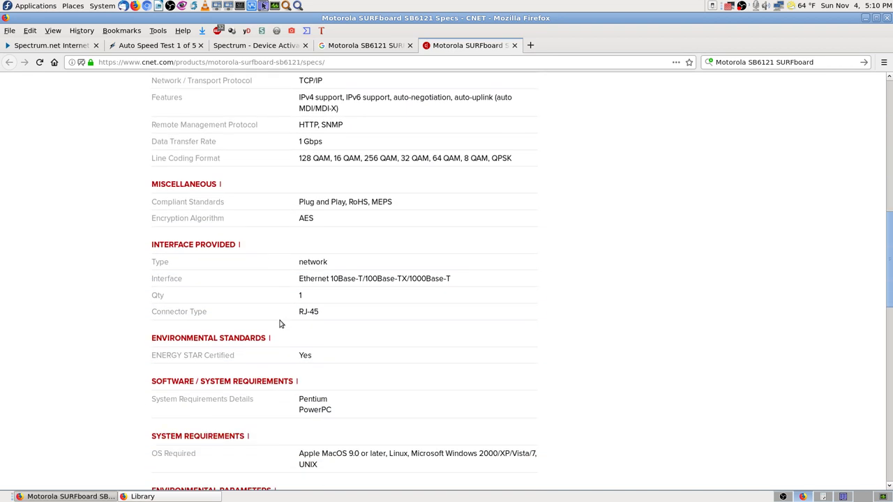
scroll(280, 323, down, 3)
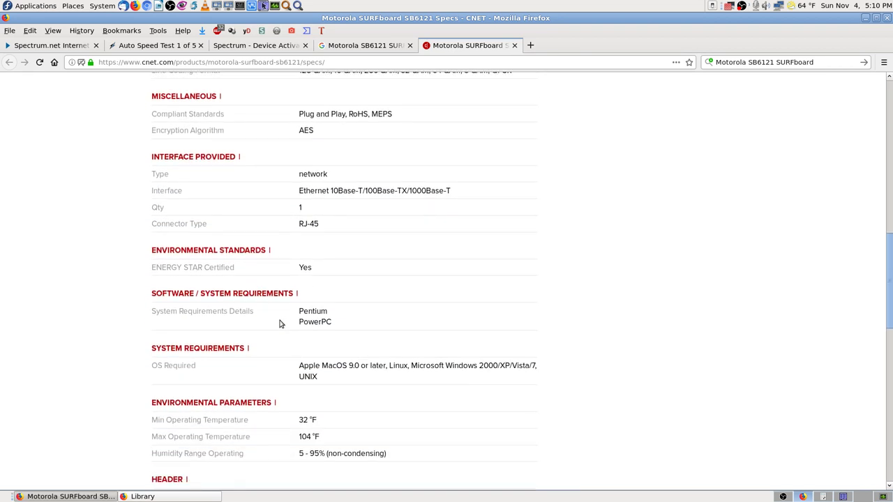
scroll(294, 194, up, 2)
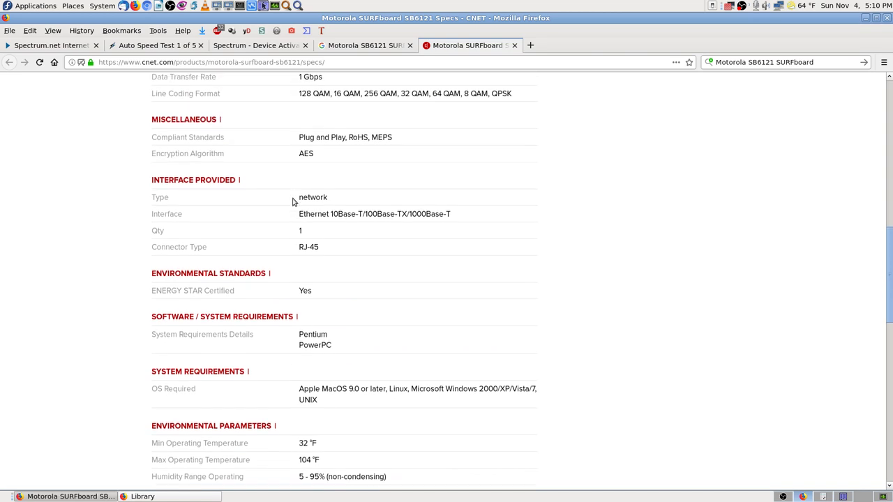
scroll(295, 204, up, 2)
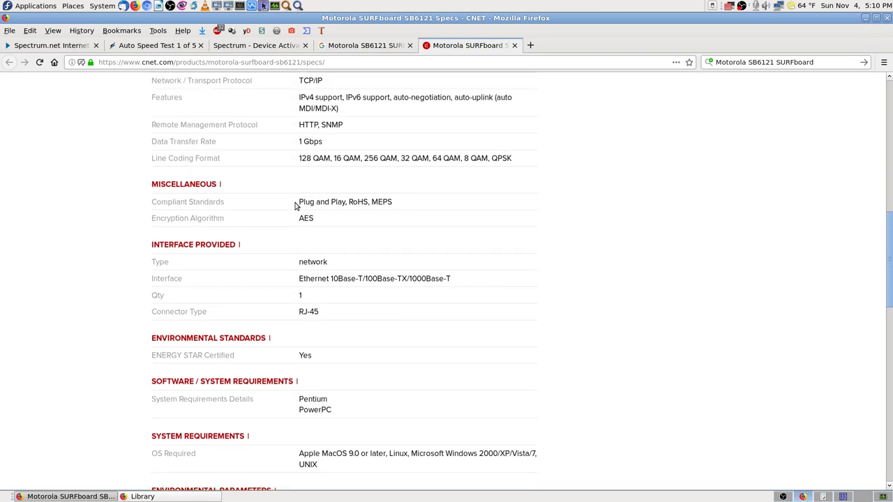
scroll(278, 175, up, 3)
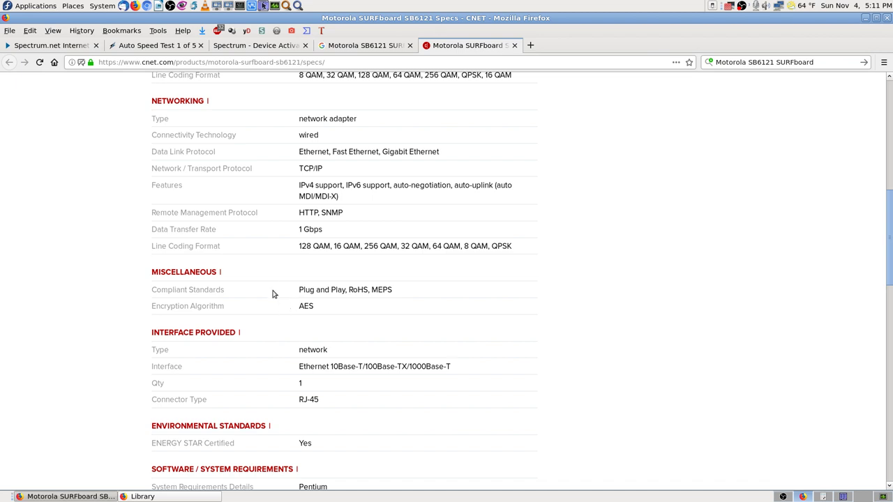
scroll(293, 330, down, 2)
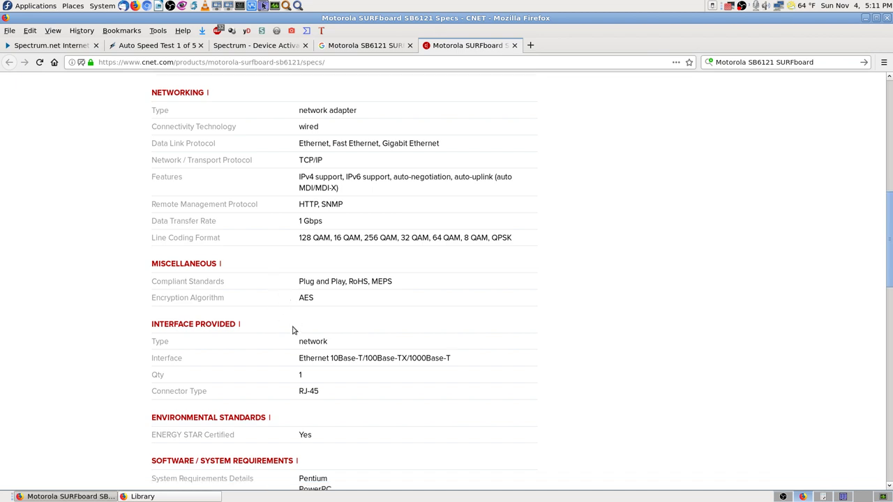
scroll(293, 330, down, 2)
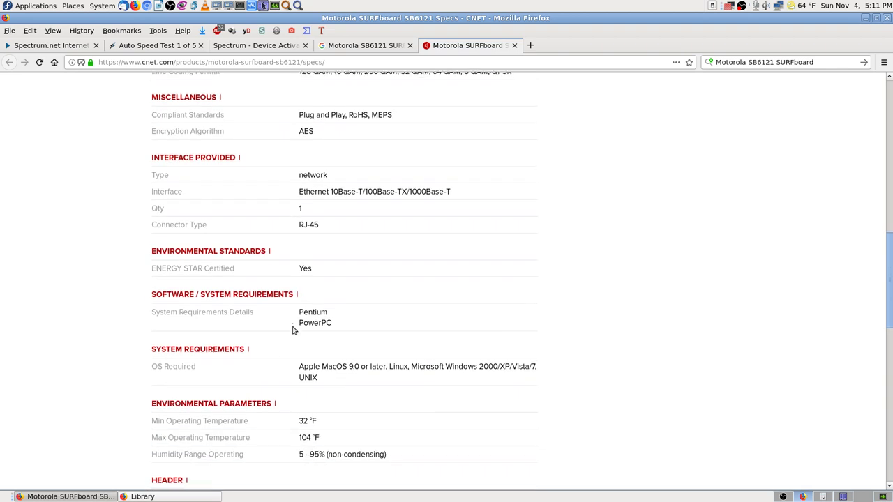
scroll(293, 330, down, 2)
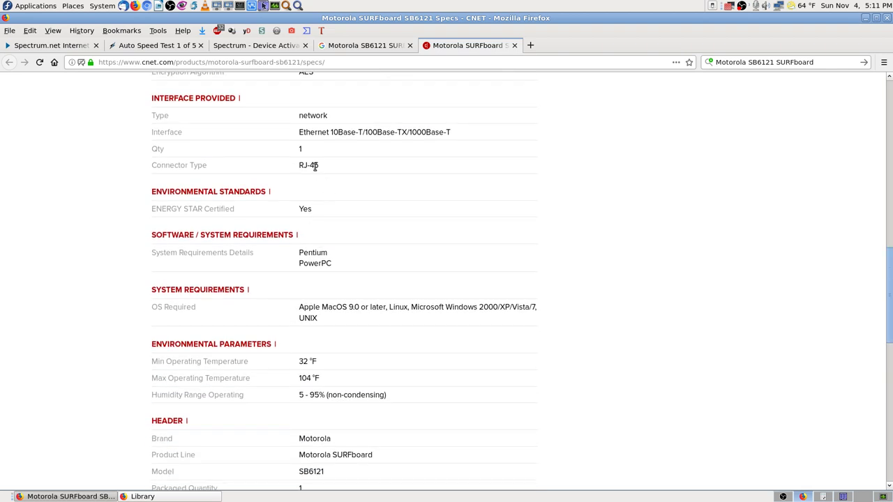
scroll(288, 302, down, 2)
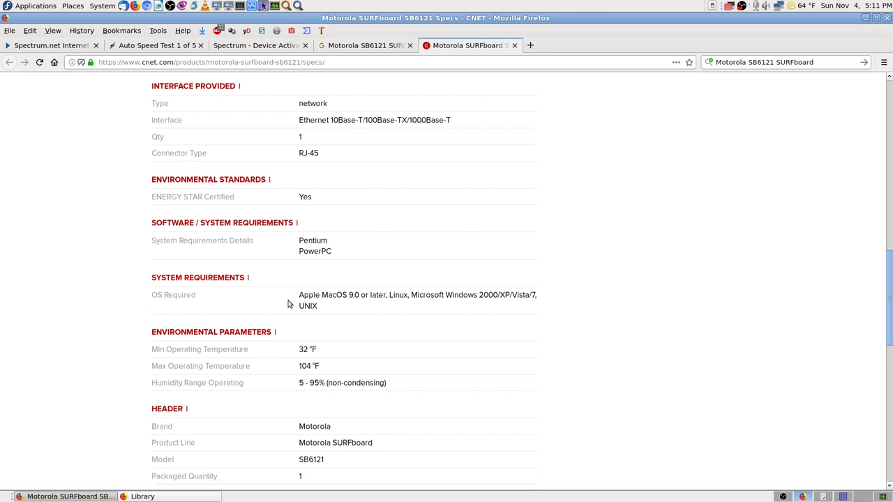
scroll(289, 304, down, 1)
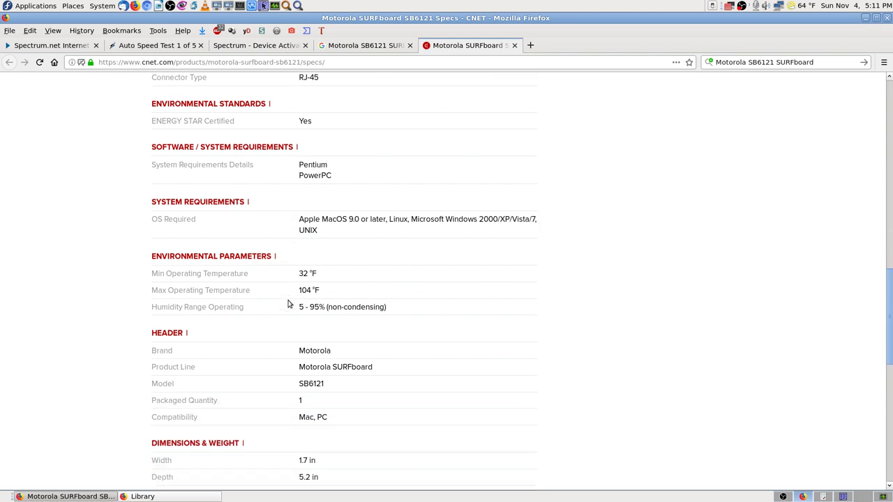
scroll(289, 304, down, 4)
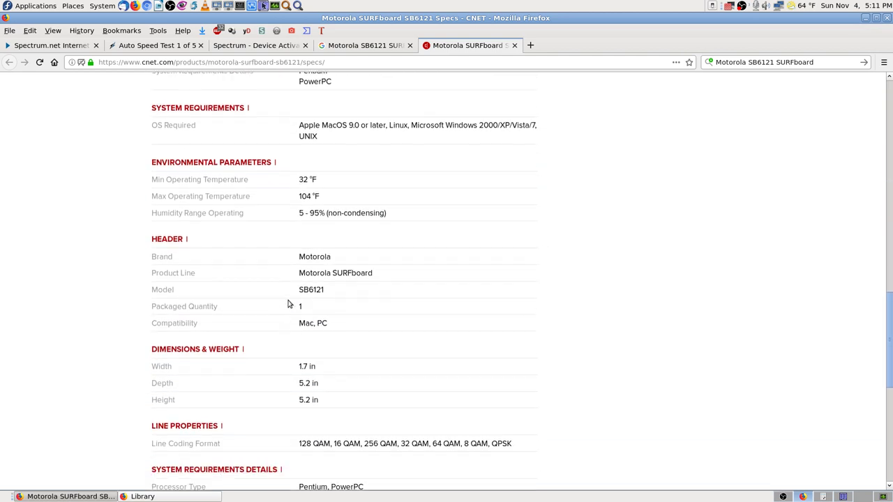
scroll(289, 303, down, 7)
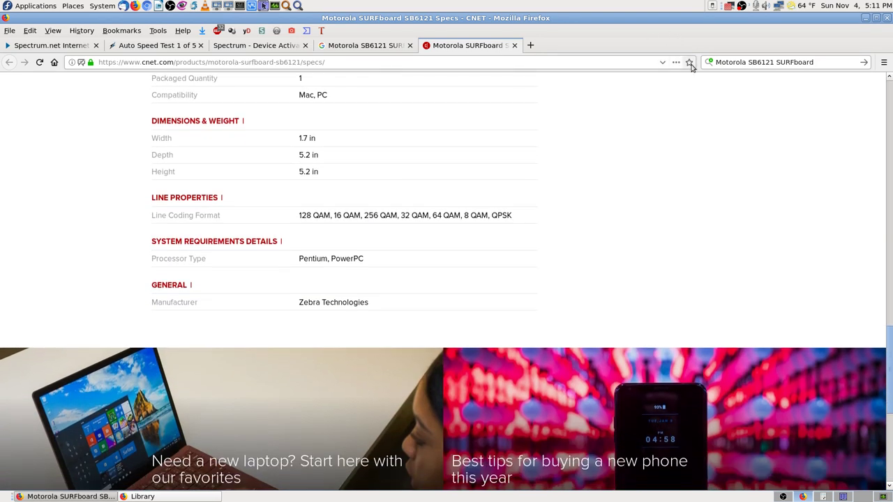
- Bookmark the CNET SB6121 specs page in the Charter Spectrum ISP folder, appending '(Old Modem)' to its name
click(689, 62)
click(593, 212)
click(576, 267)
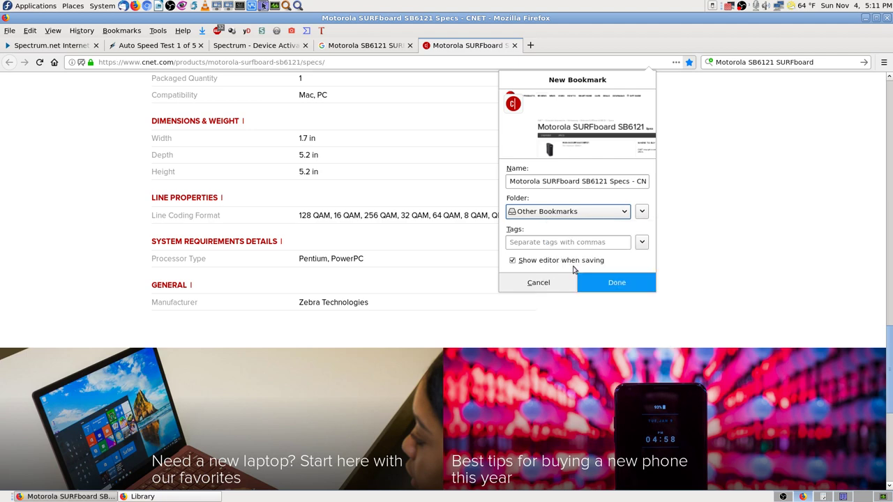
key(Down)
key(Down)
key(Down)
key(Down)
key(Down)
key(Down)
key(Down)
key(Down)
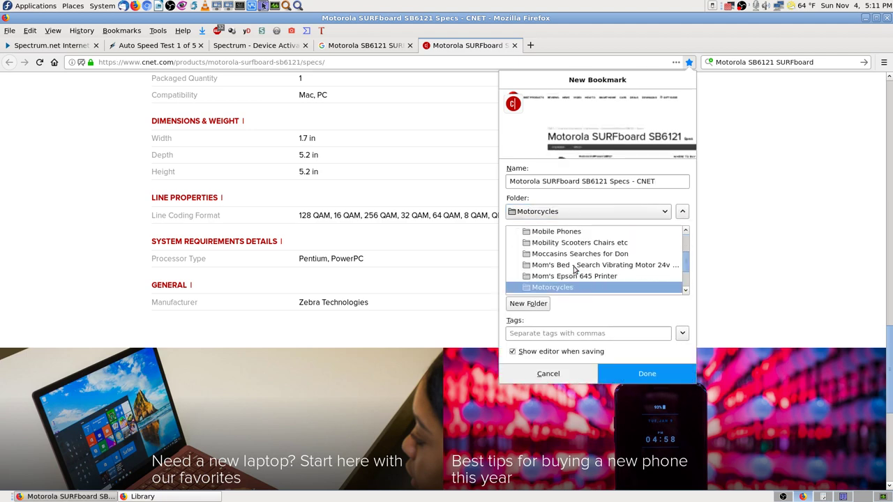
key(c)
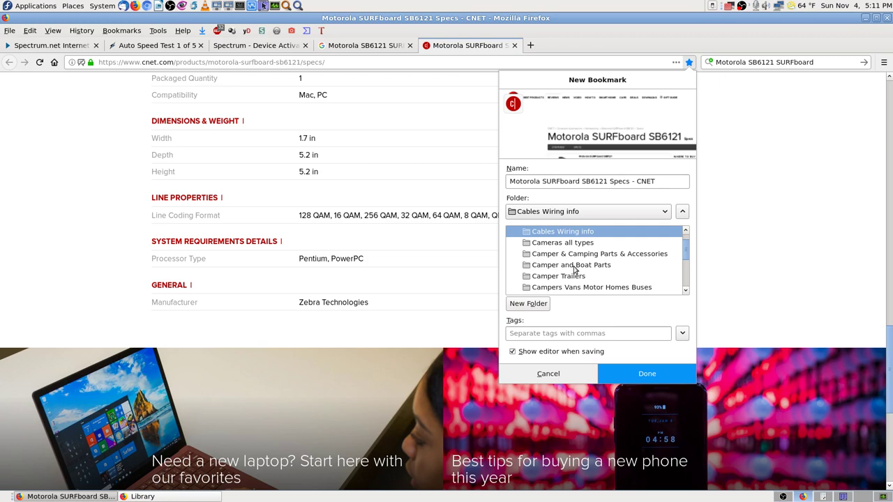
key(c)
key(h)
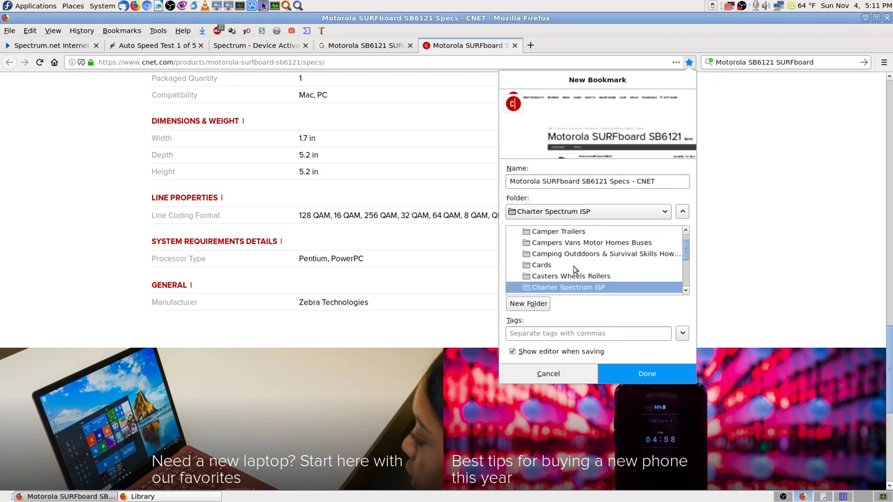
click(564, 181)
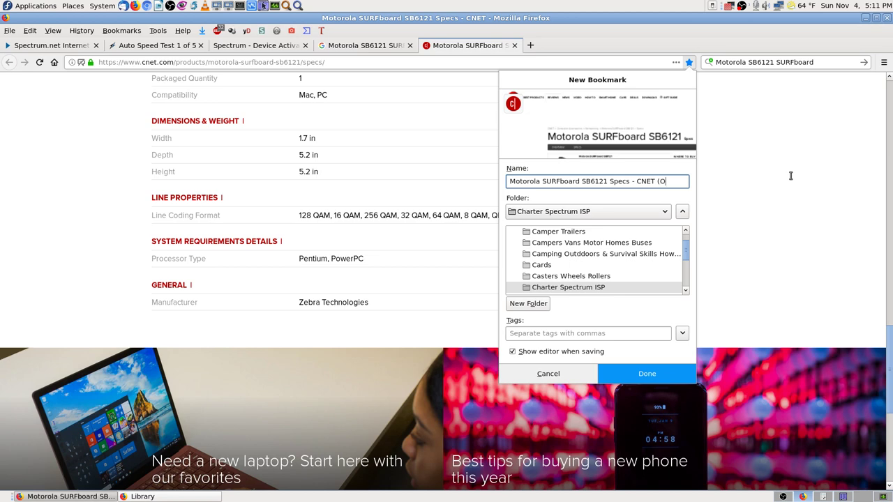
text((Old Mode)
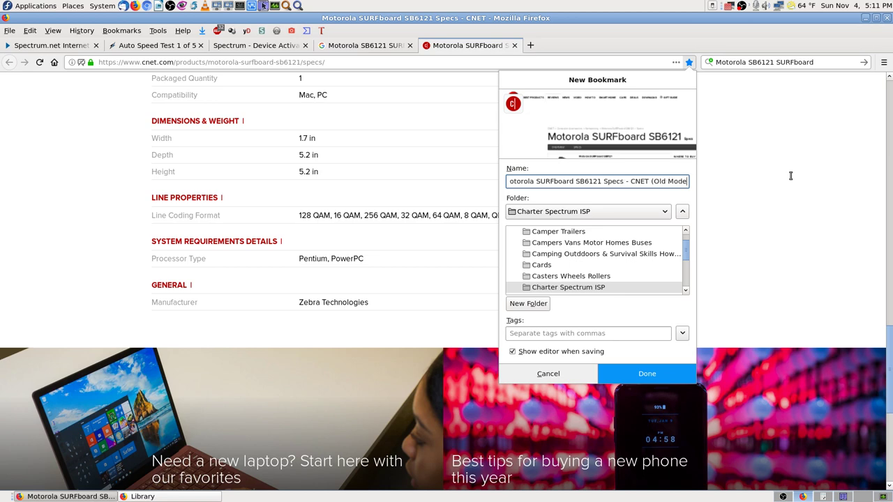
text(m))
key(Return)
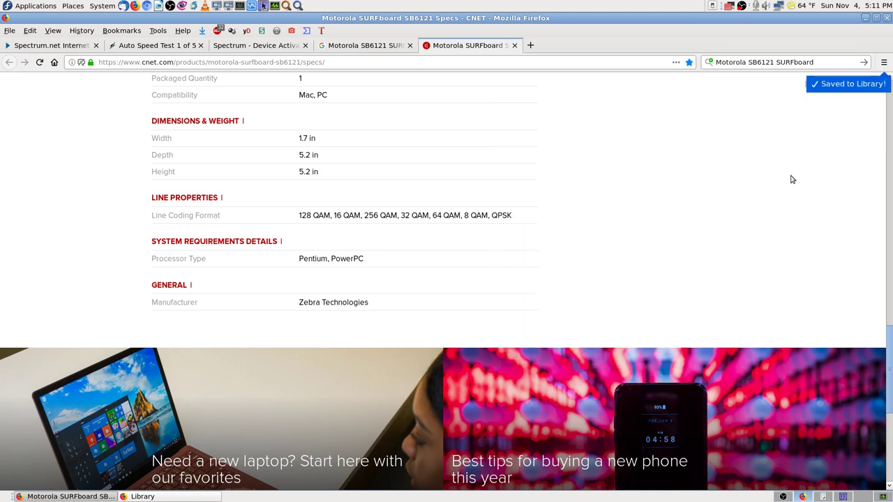
- Close the CNET tab, then bookmark the Google SB6121 results under Charter Spectrum ISP with '(Old Modem' and close it
click(514, 45)
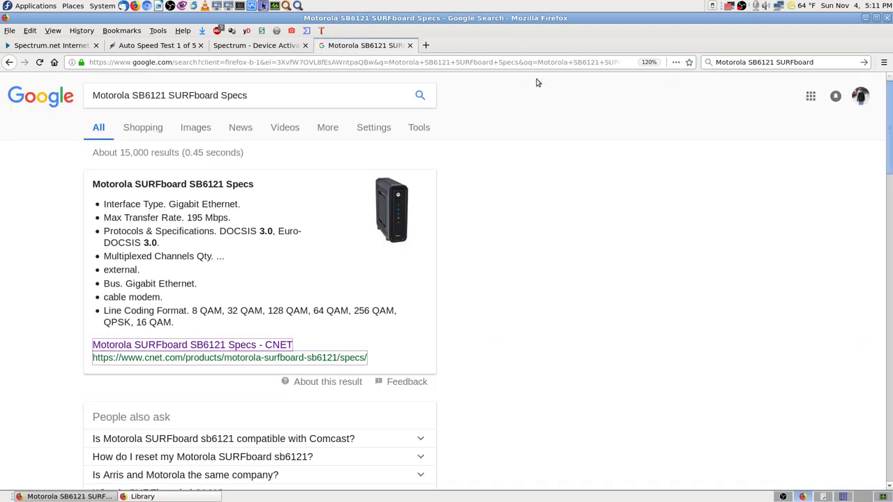
click(690, 62)
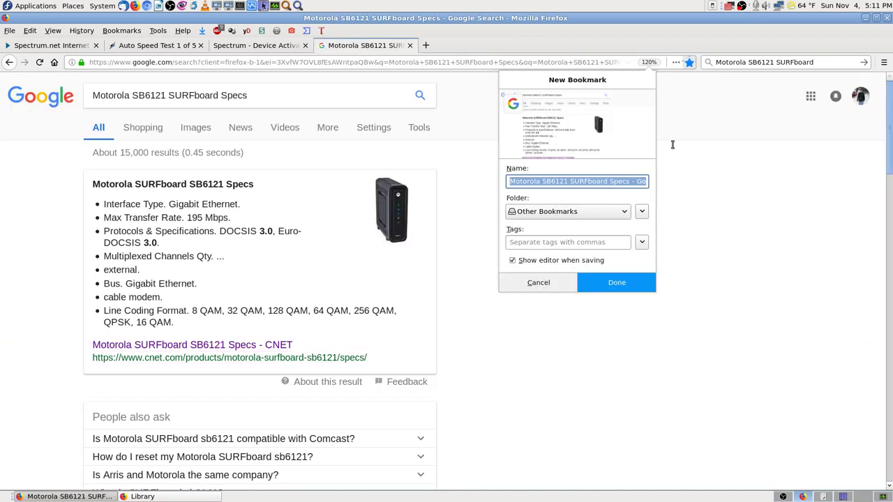
click(613, 212)
click(604, 282)
click(585, 181)
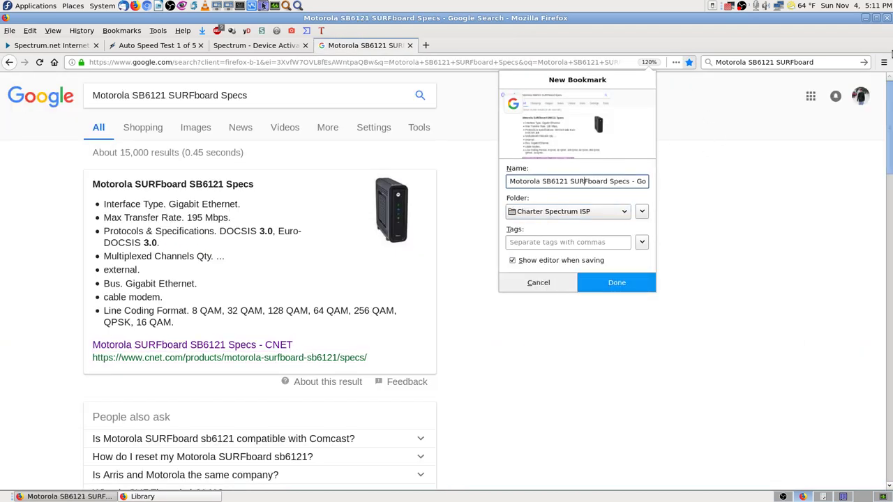
key(End)
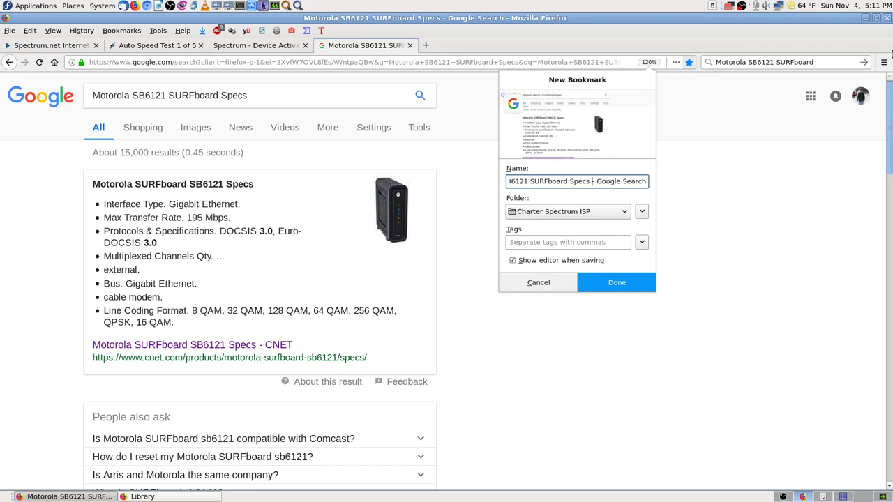
text((Old Modem)
key(Return)
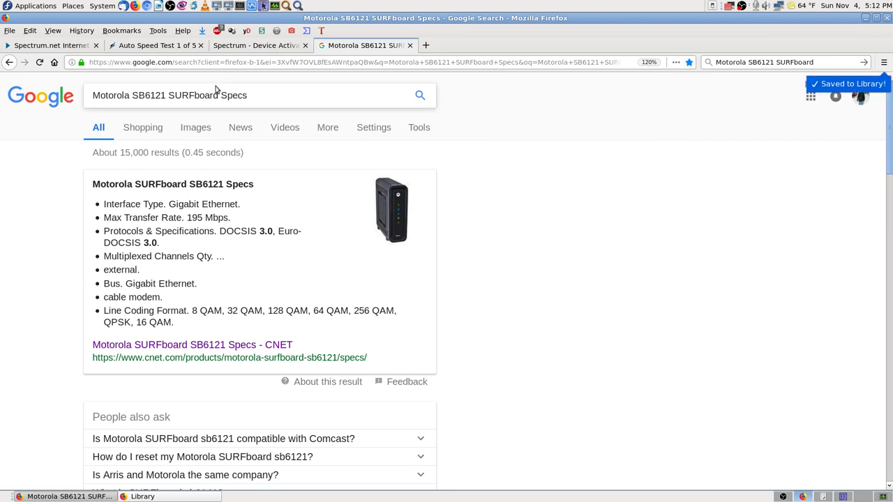
click(410, 45)
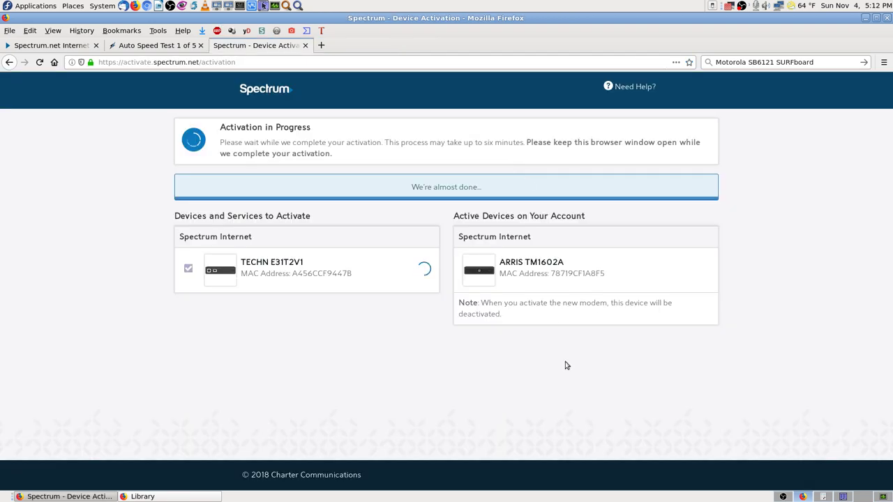
click(69, 45)
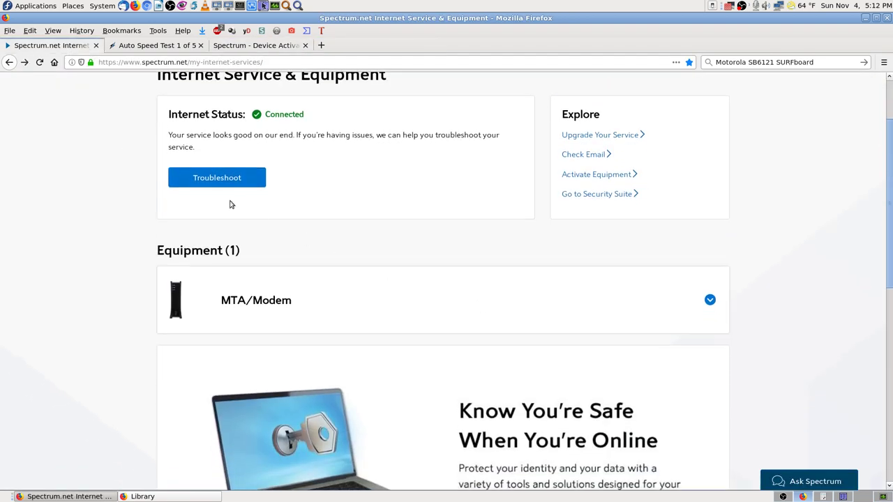
click(137, 45)
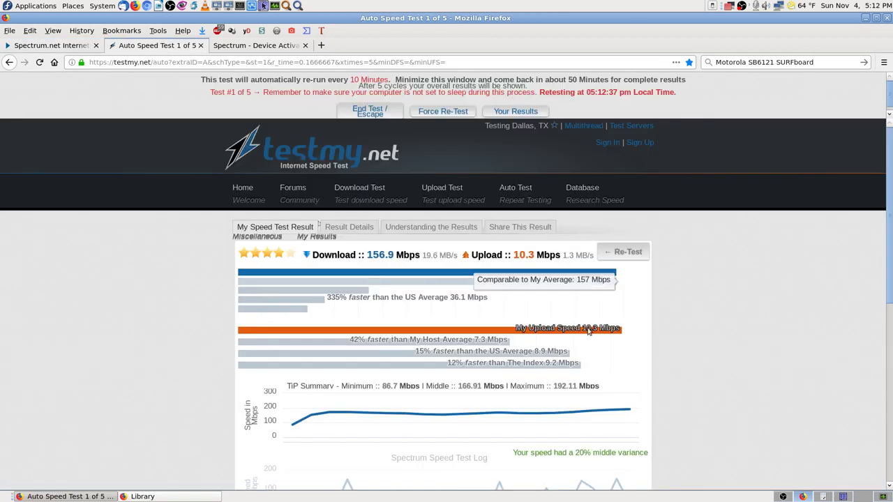
scroll(729, 270, down, 7)
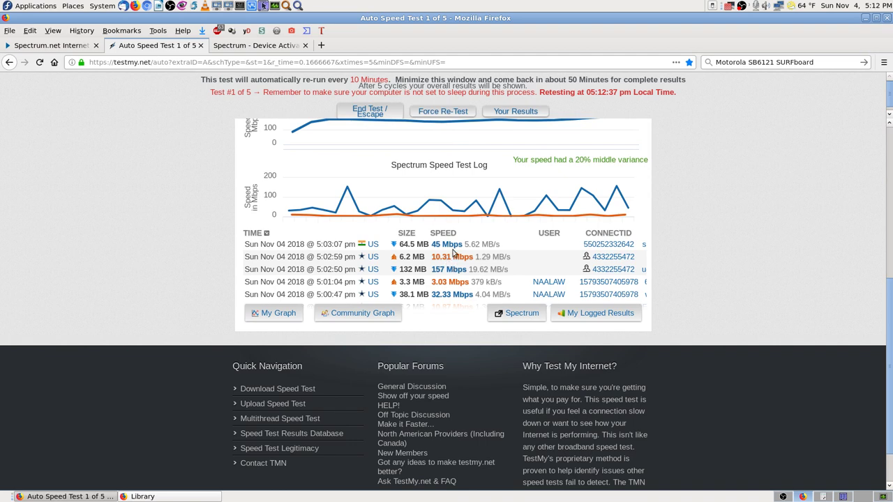
scroll(474, 253, up, 2)
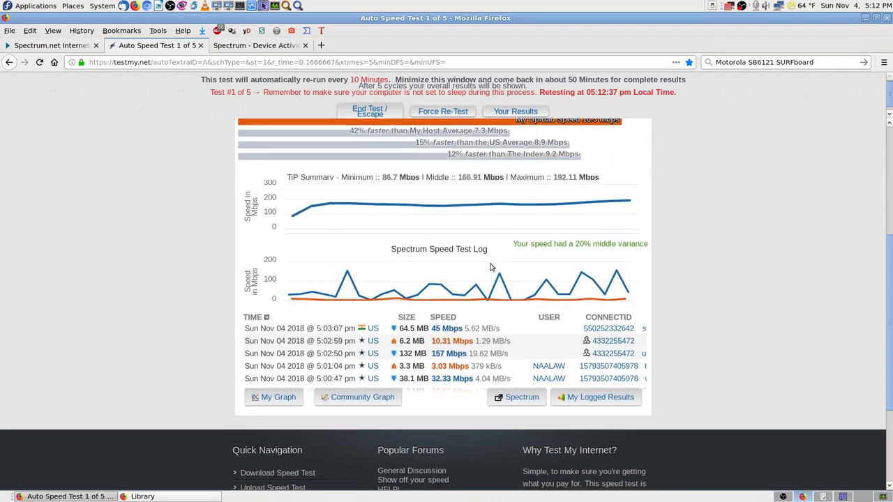
scroll(465, 310, down, 1)
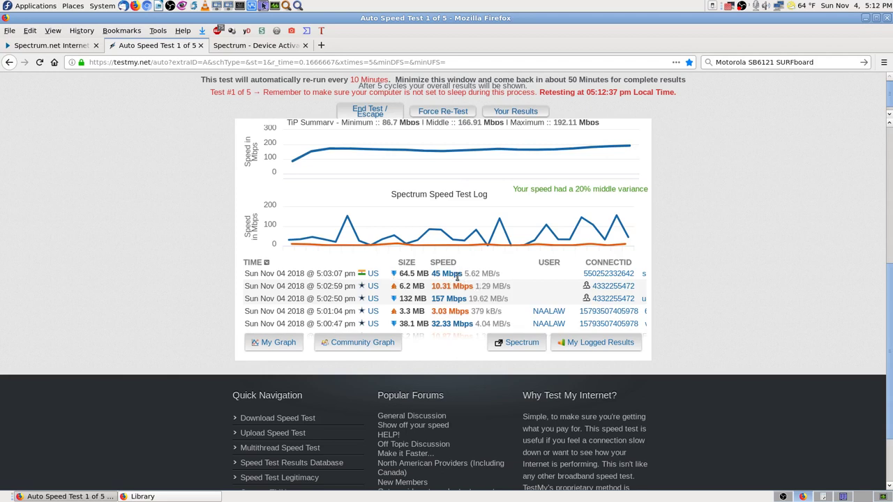
click(253, 46)
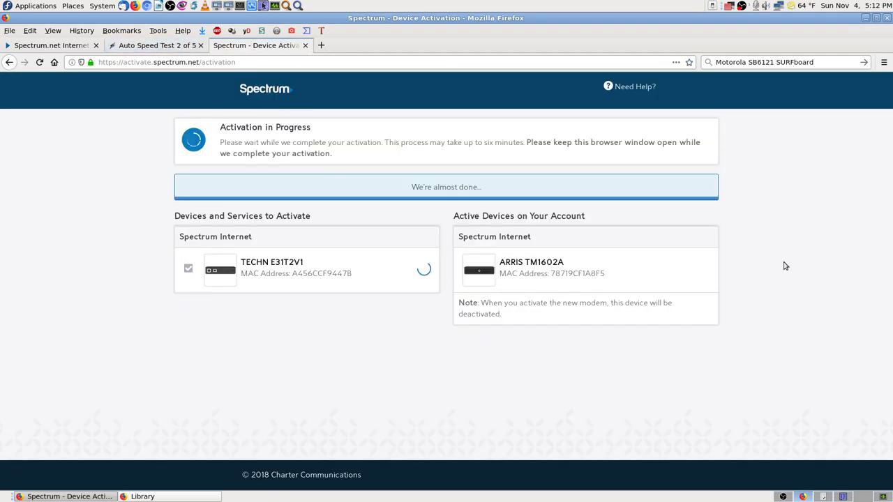
- Open a blank tab and select the Spectrum Servers bookmark in the Library's Internet Speedtest Sites folder
click(321, 45)
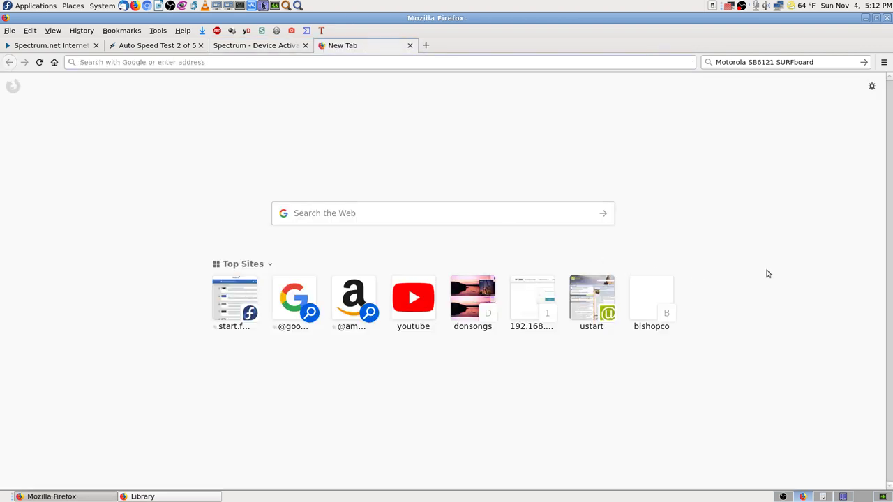
key(alt+Tab)
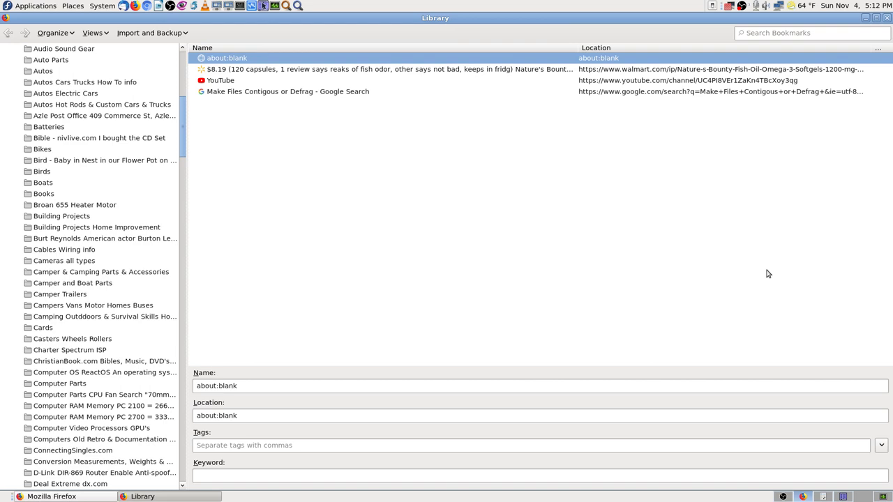
click(103, 274)
text(in)
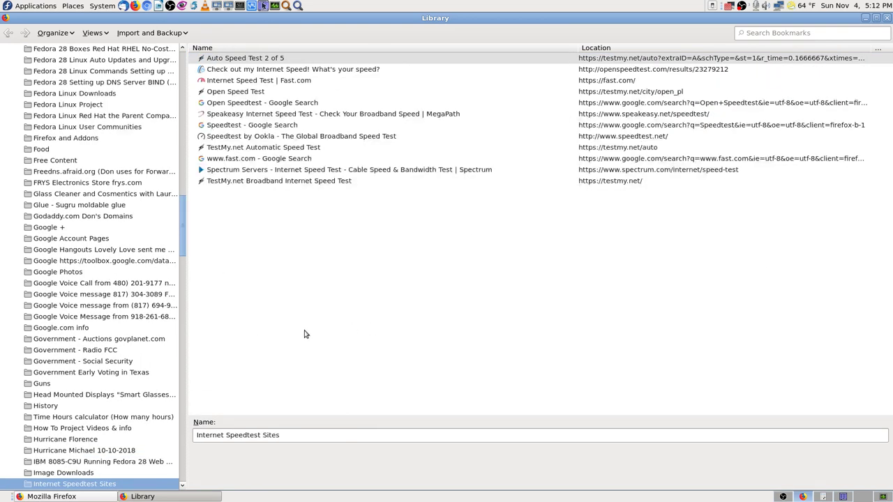
click(288, 171)
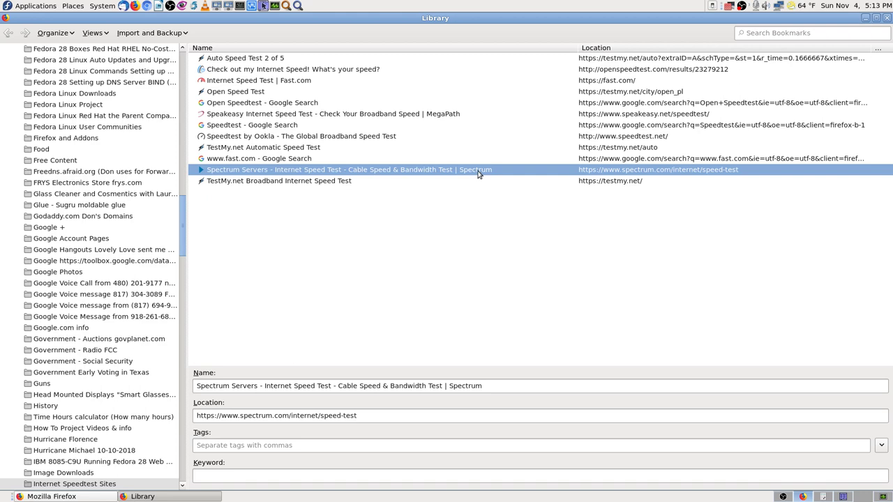
- Run the Spectrum speed test, save a screenshot of the 215.4/11.5 Mbps result, and close its tab
double_click(382, 172)
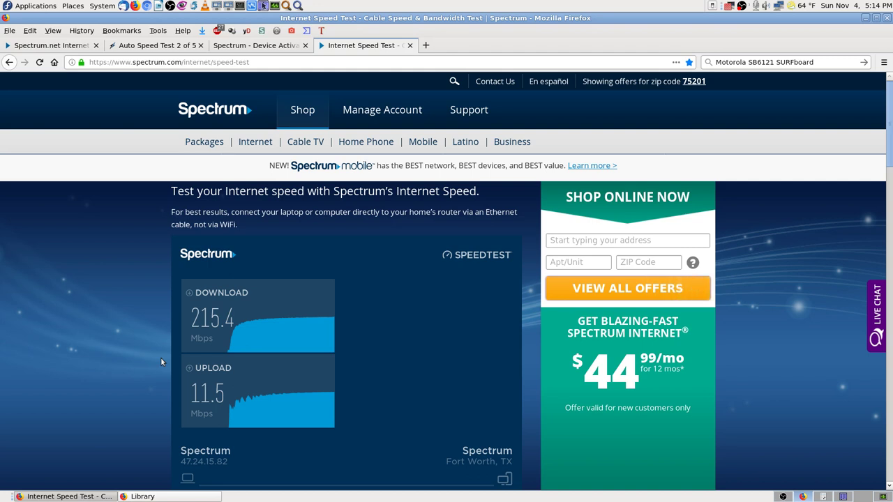
key(Print)
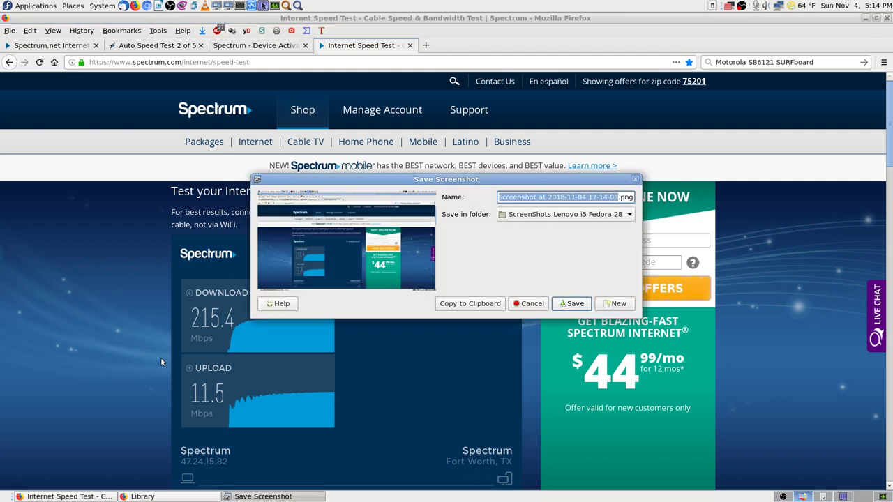
key(Return)
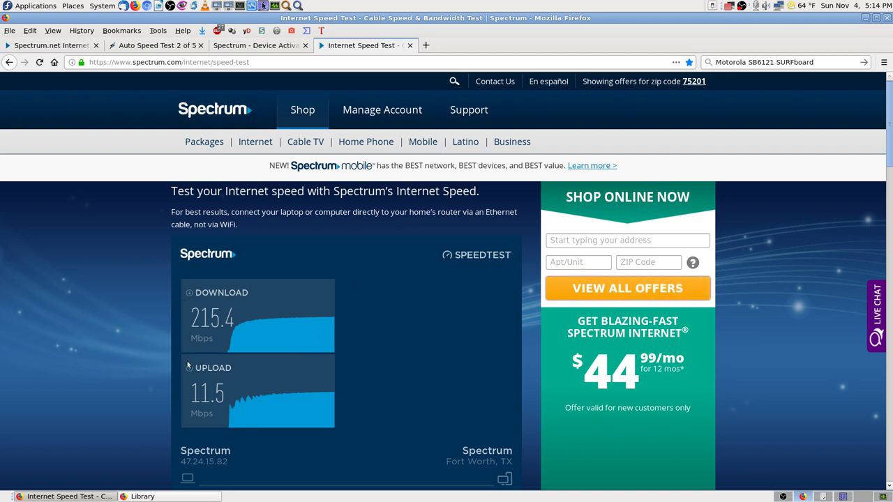
click(410, 45)
- Review the testmy.net auto test results, scrolling through the download and upload figures
click(162, 49)
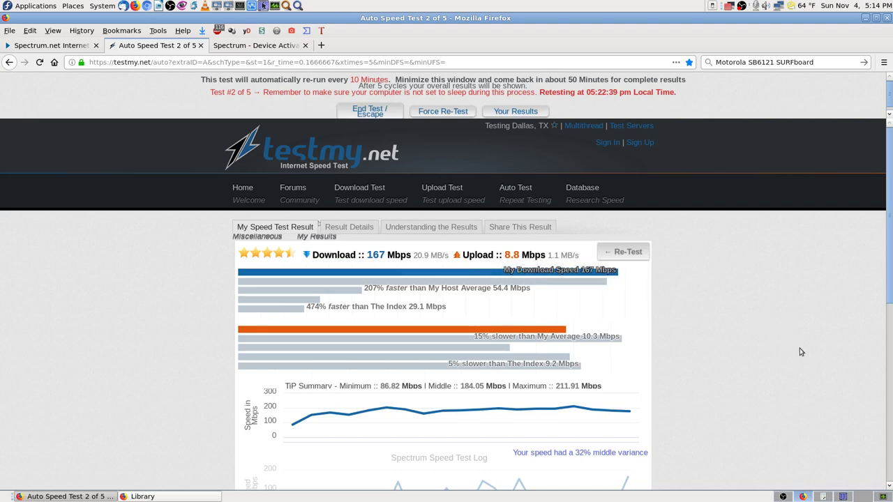
scroll(788, 358, down, 6)
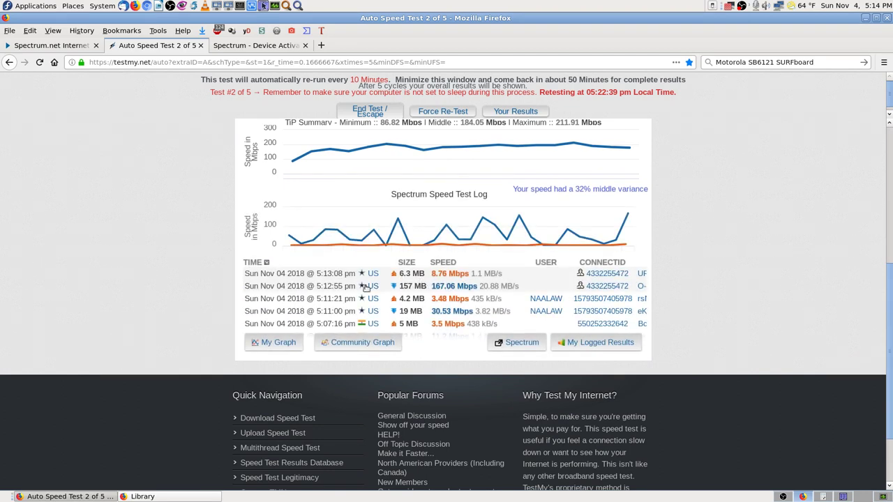
scroll(842, 264, up, 6)
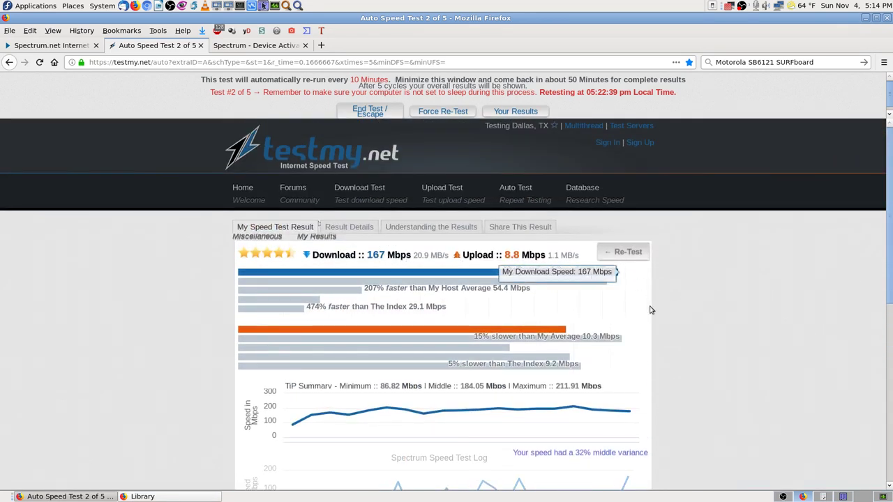
mouse_move(342, 278)
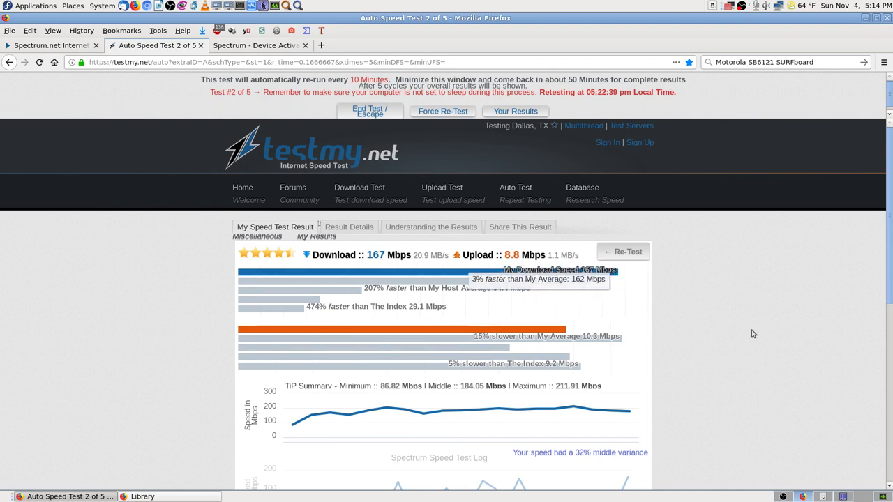
scroll(748, 328, down, 6)
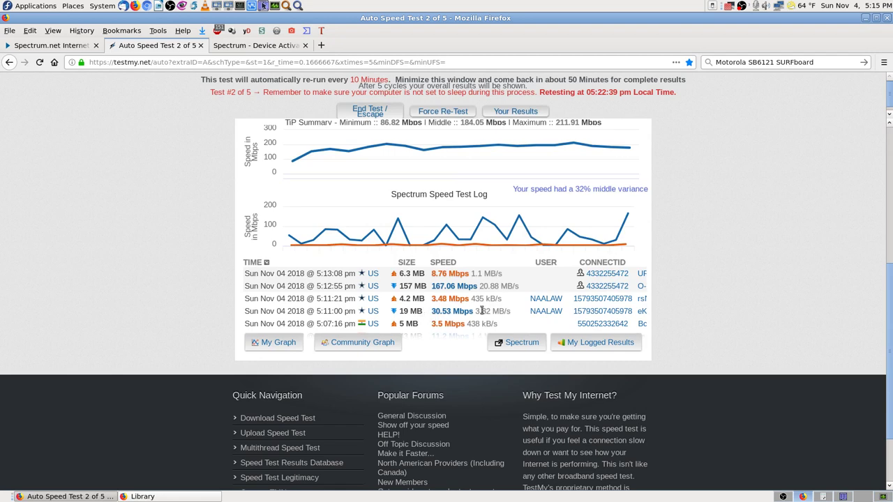
scroll(772, 323, up, 3)
scroll(773, 323, up, 3)
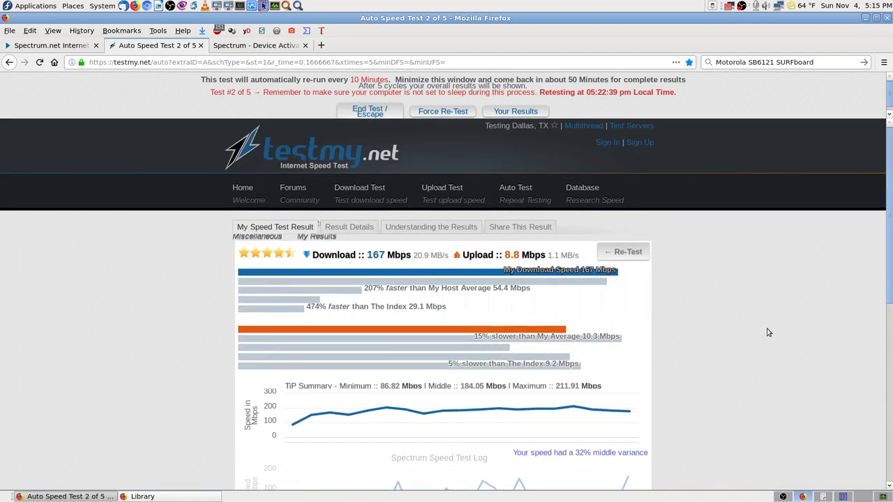
scroll(770, 324, down, 5)
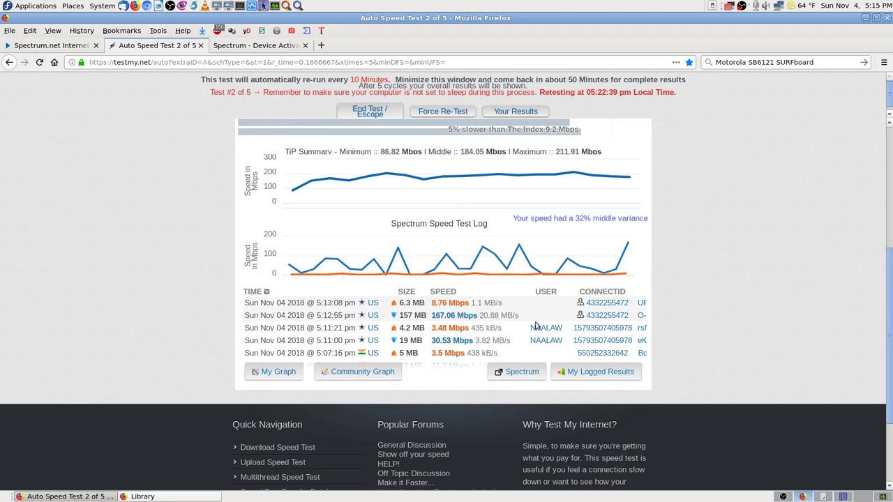
scroll(812, 319, up, 5)
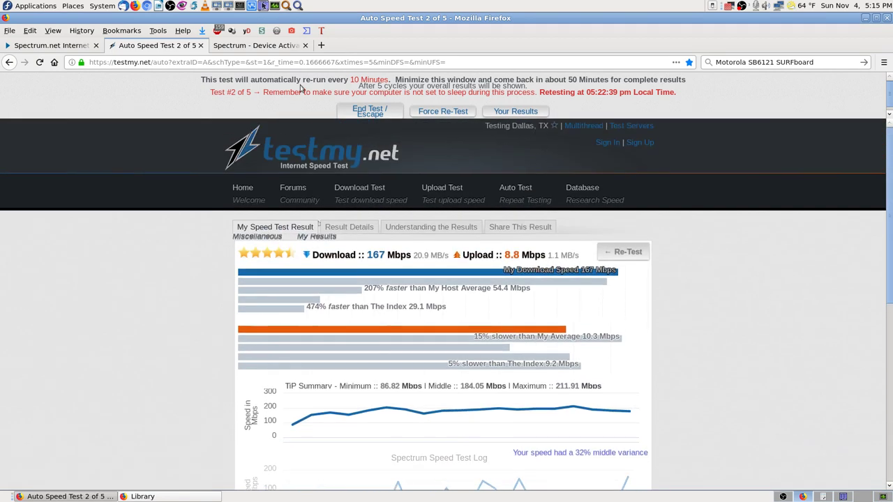
- Check the Spectrum activation and equipment status tabs, then switch to the modem data sheet PDF
click(276, 48)
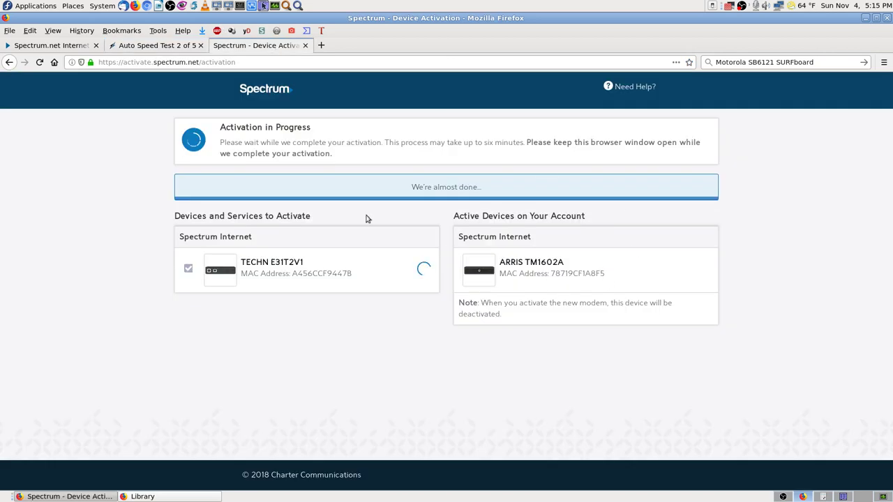
click(84, 48)
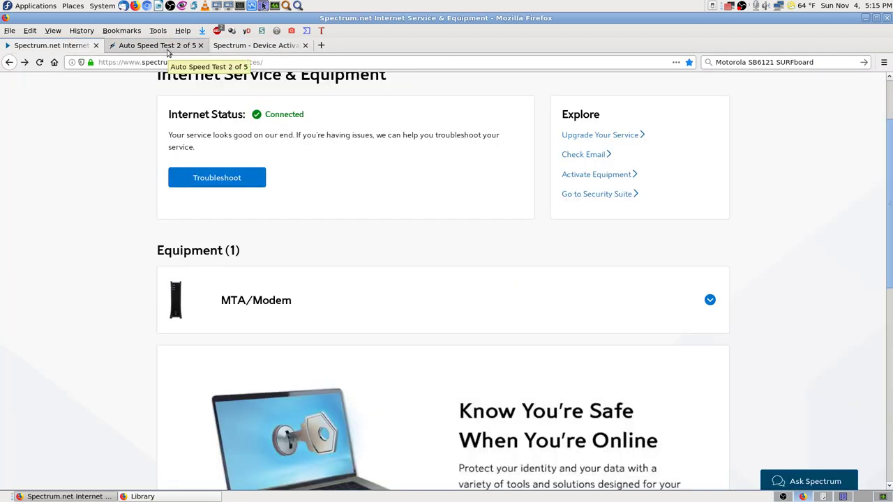
click(143, 46)
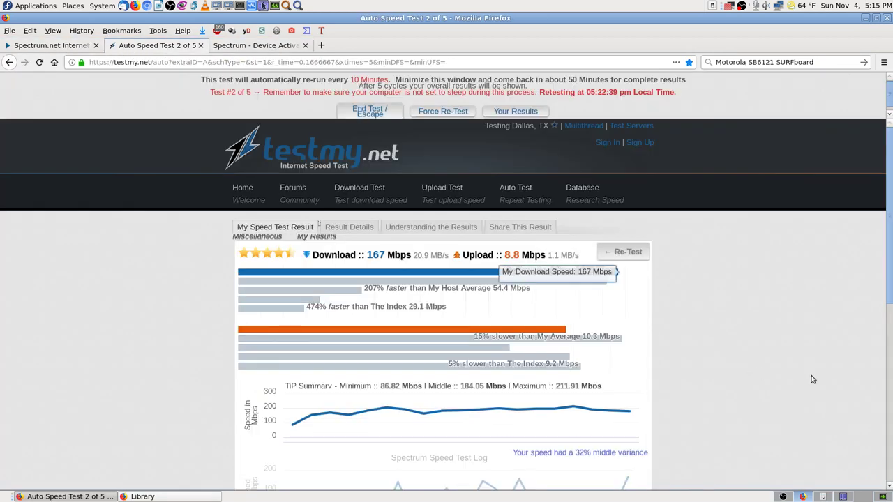
click(843, 496)
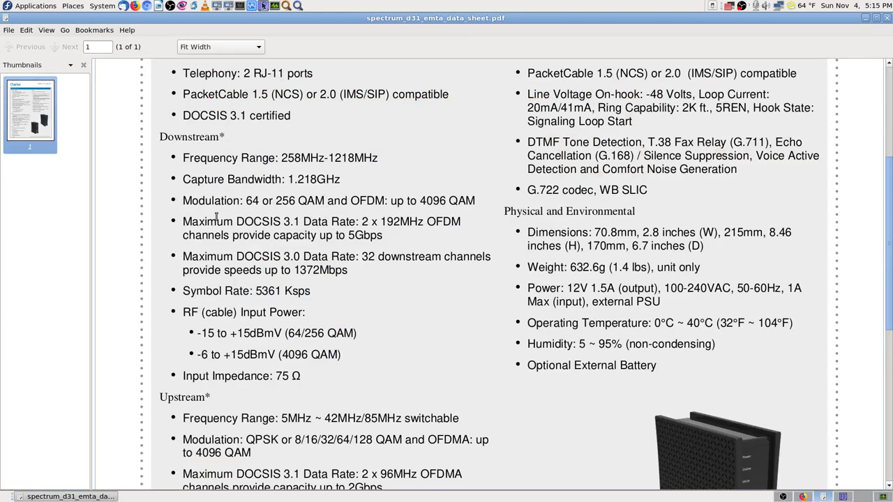
scroll(165, 175, up, 5)
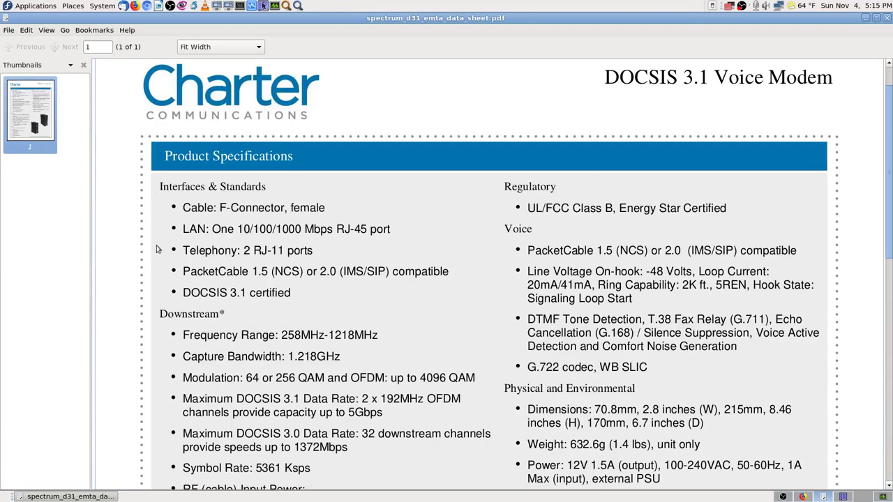
scroll(158, 232, down, 3)
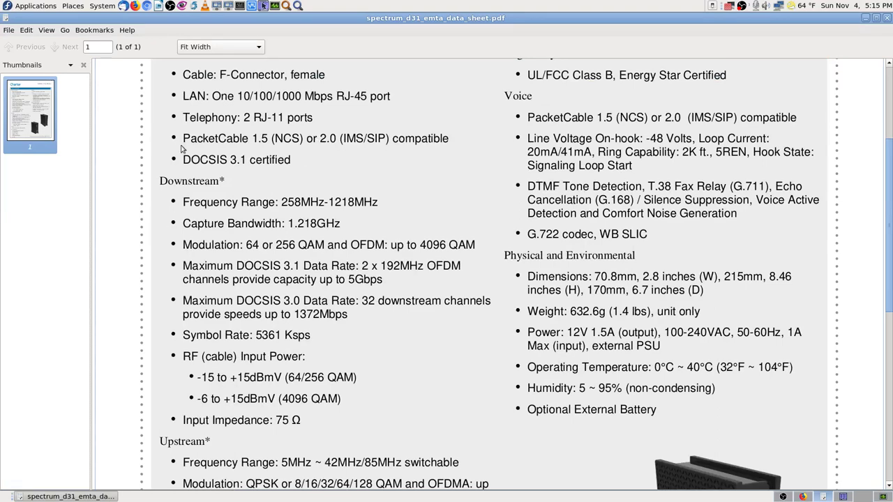
scroll(187, 98, up, 2)
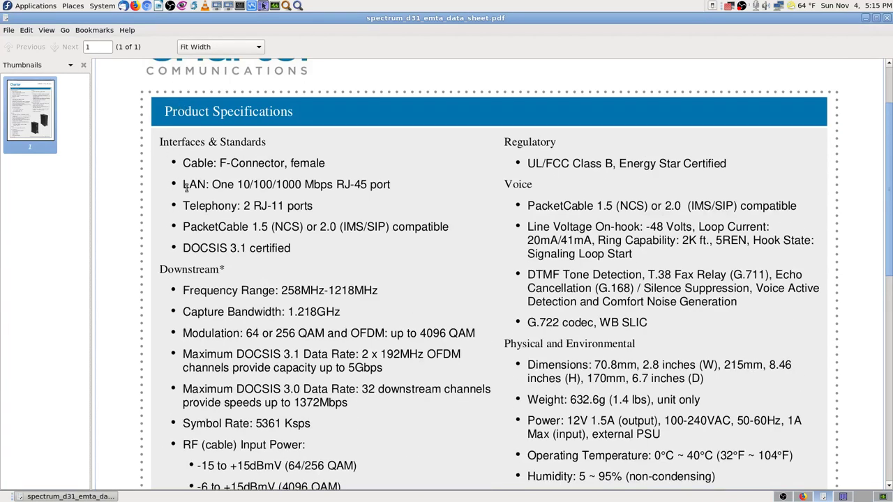
drag(180, 185, 401, 191)
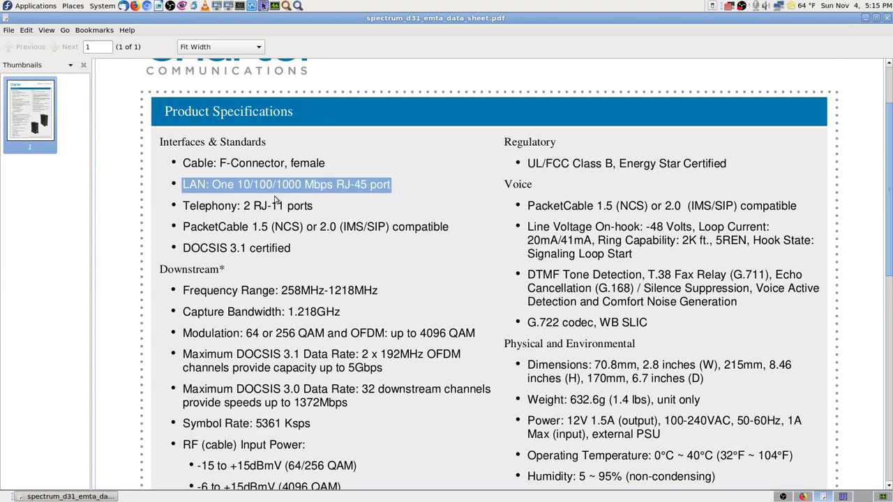
click(390, 199)
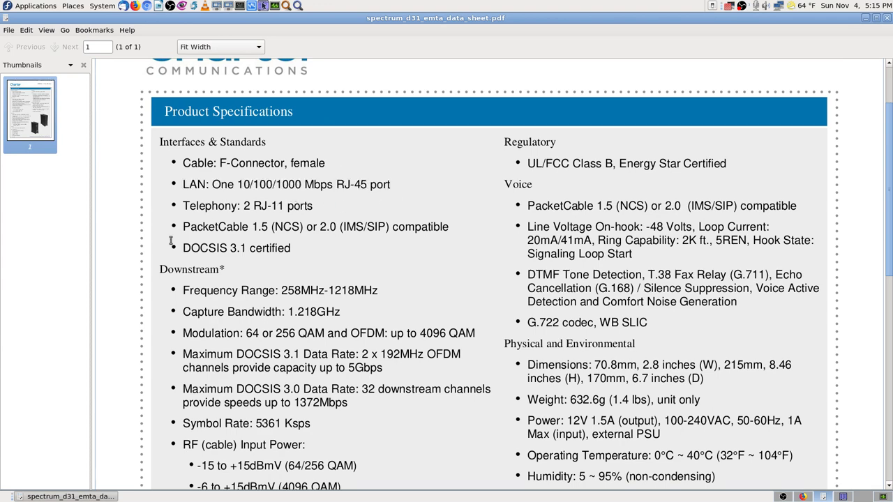
scroll(156, 279, down, 1)
scroll(157, 279, down, 2)
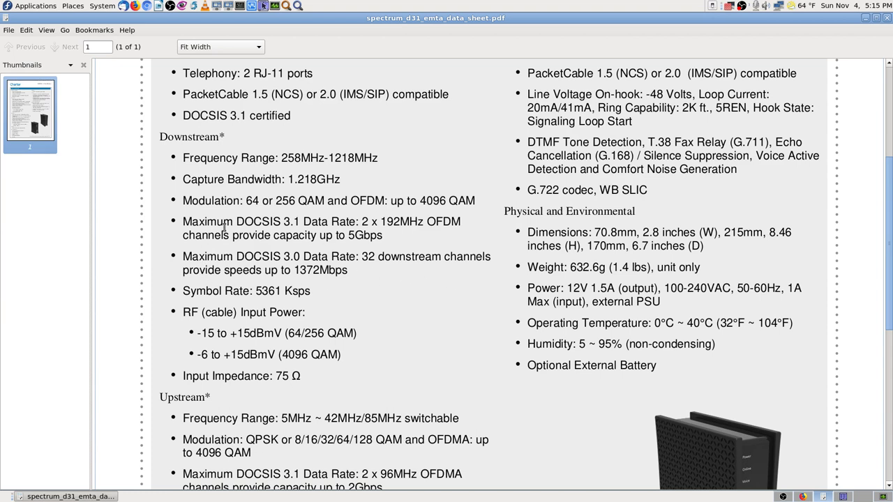
drag(190, 221, 387, 239)
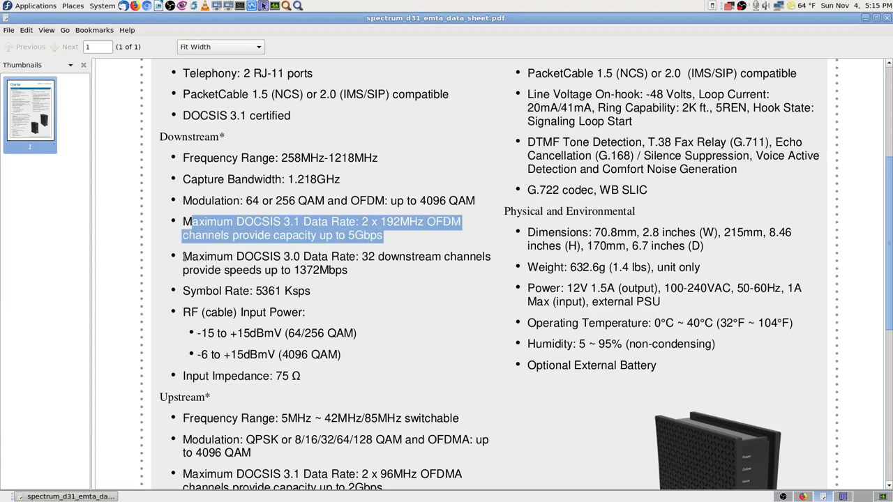
drag(183, 257, 494, 278)
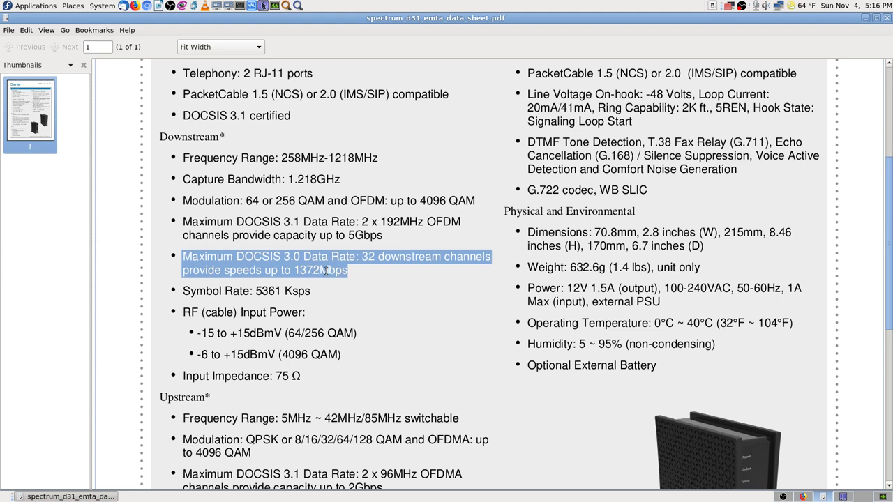
click(299, 229)
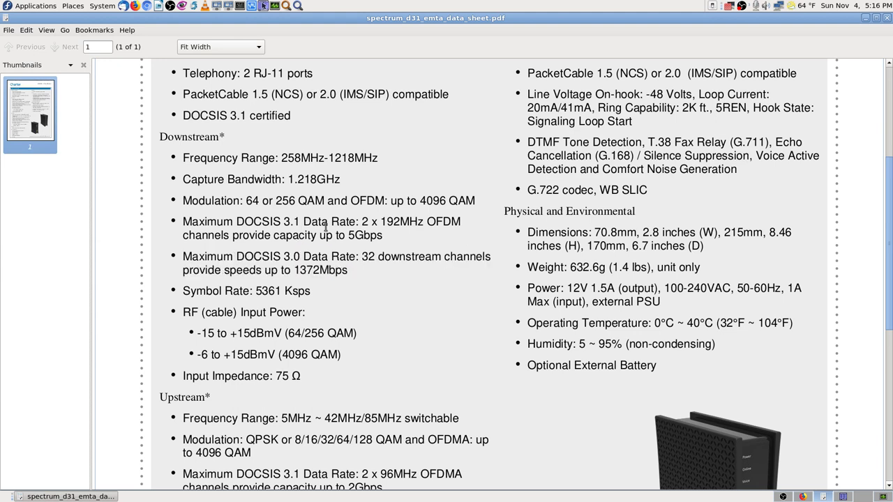
drag(382, 236, 185, 222)
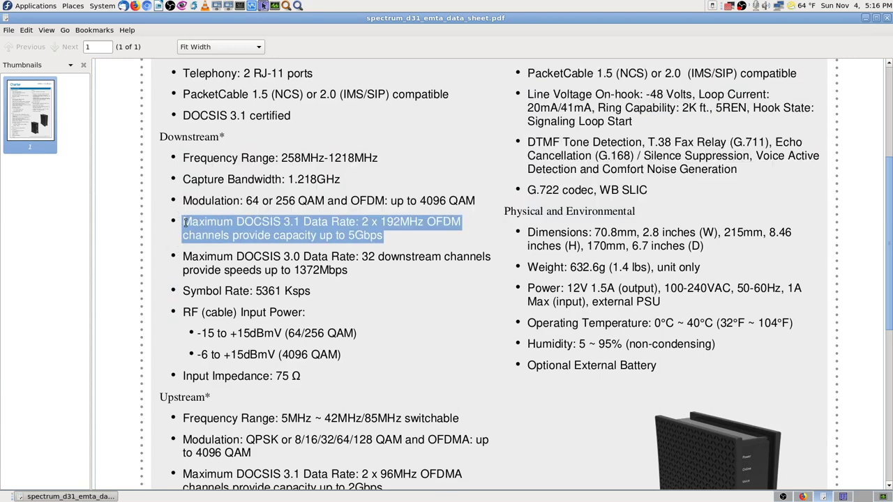
scroll(416, 307, down, 3)
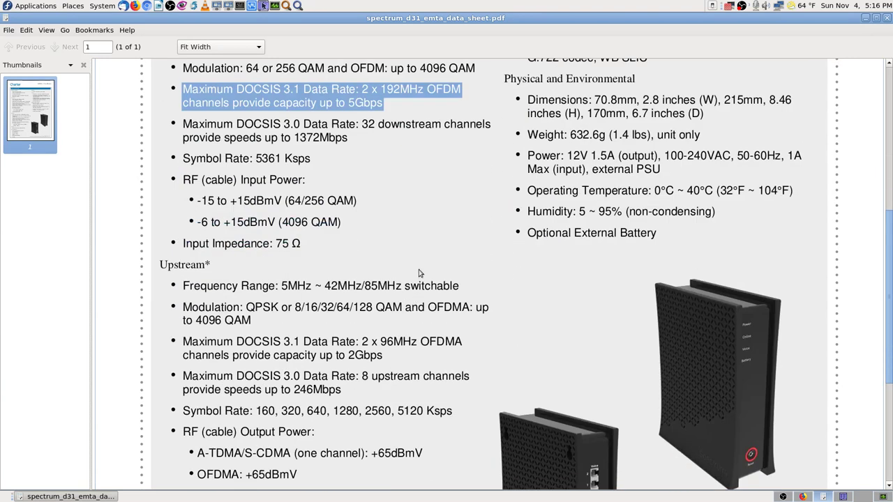
click(412, 217)
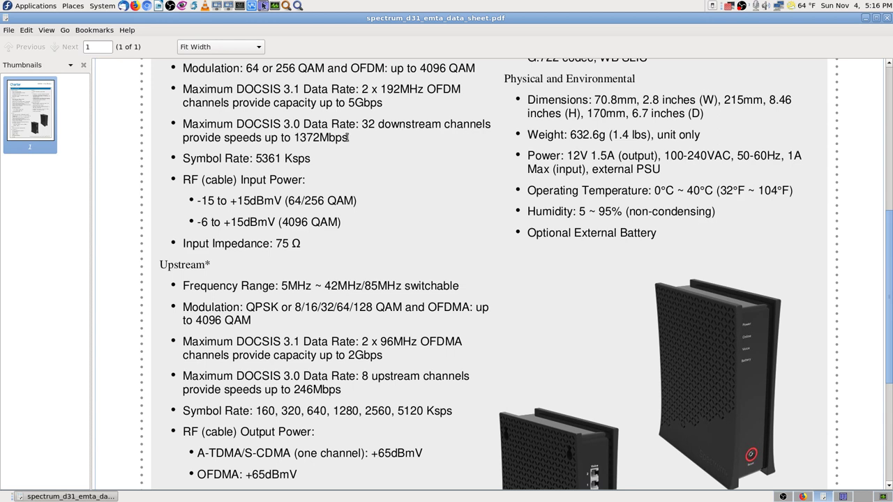
drag(348, 138, 294, 138)
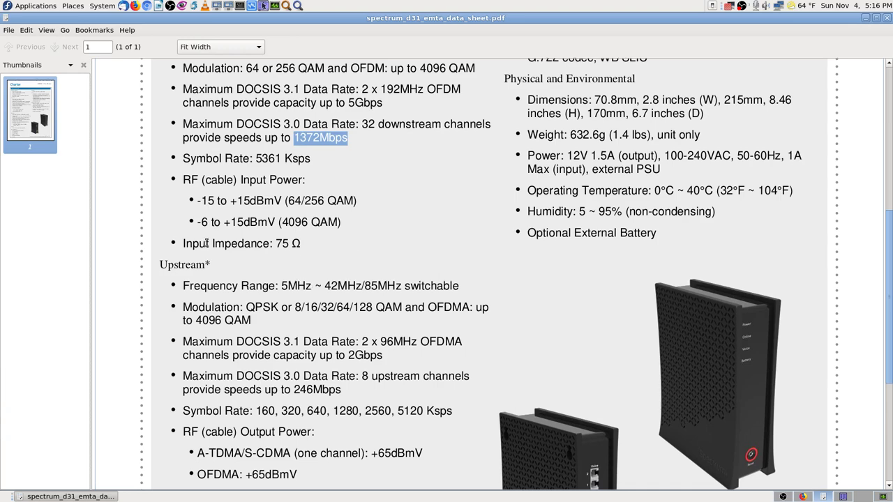
scroll(206, 251, down, 5)
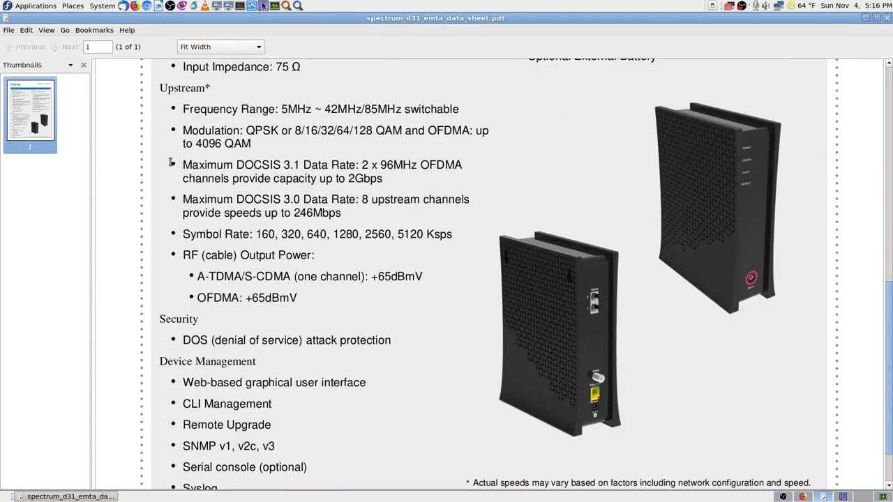